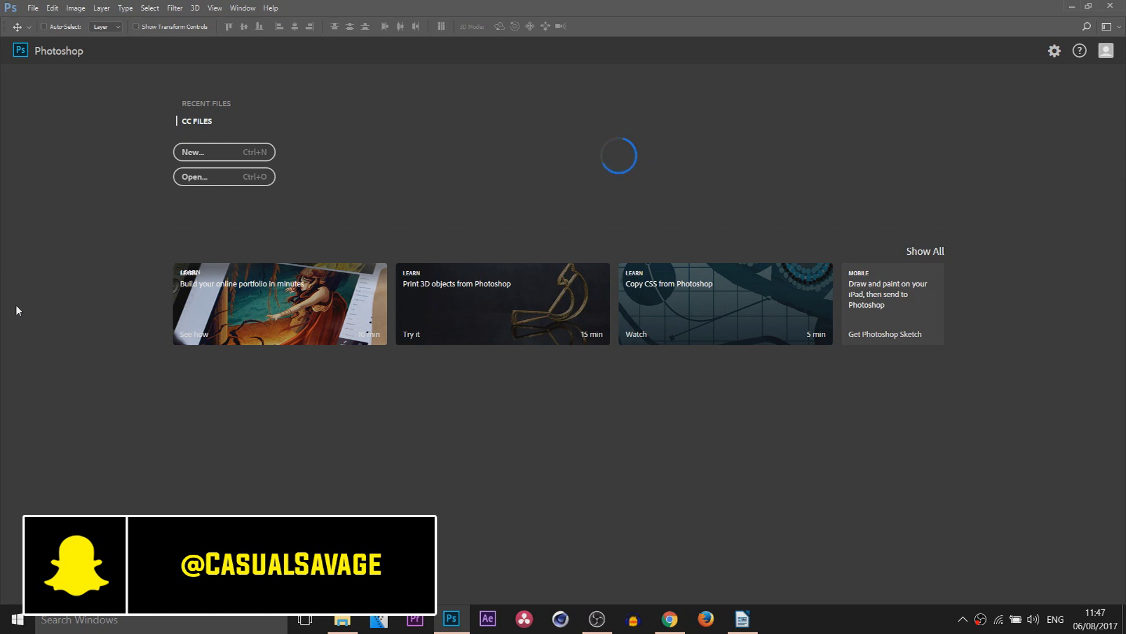
- Start a new document and look through the Photo, Print, Art & Illustration, Web, Mobile, Film & Video and recent presets
left_click(210, 155)
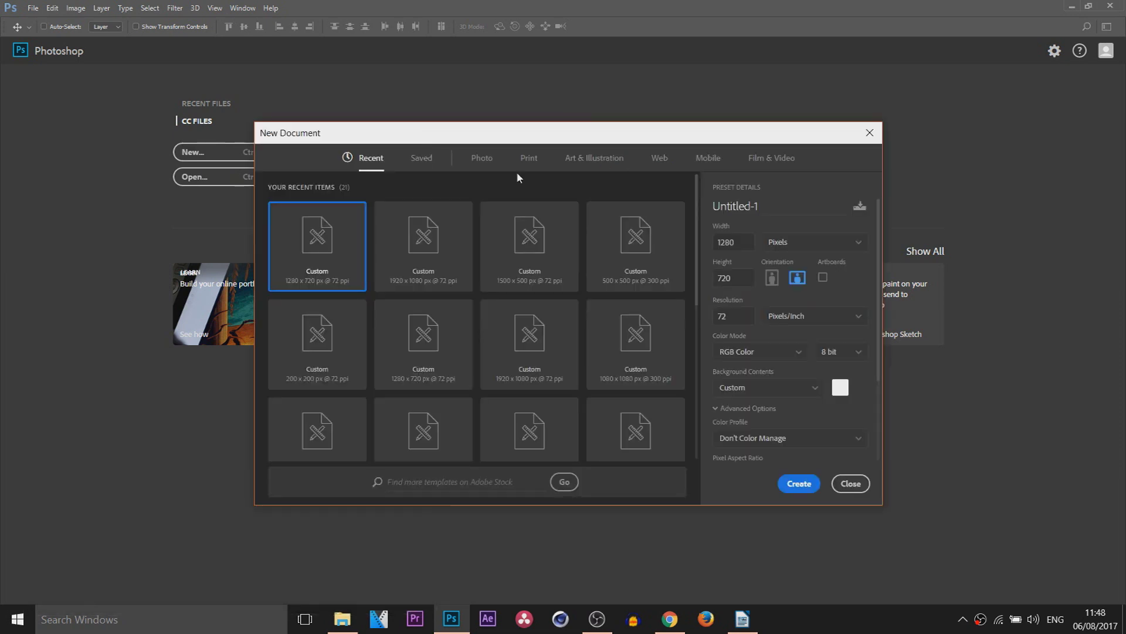
scroll(667, 322, "down", 5)
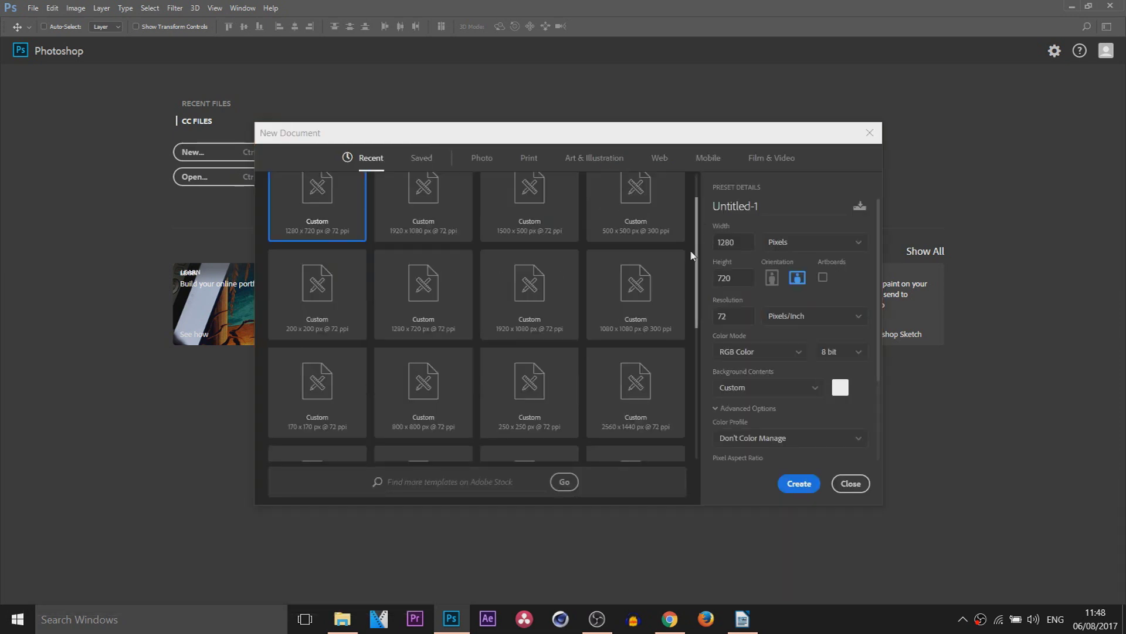
scroll(692, 375, "up", 5)
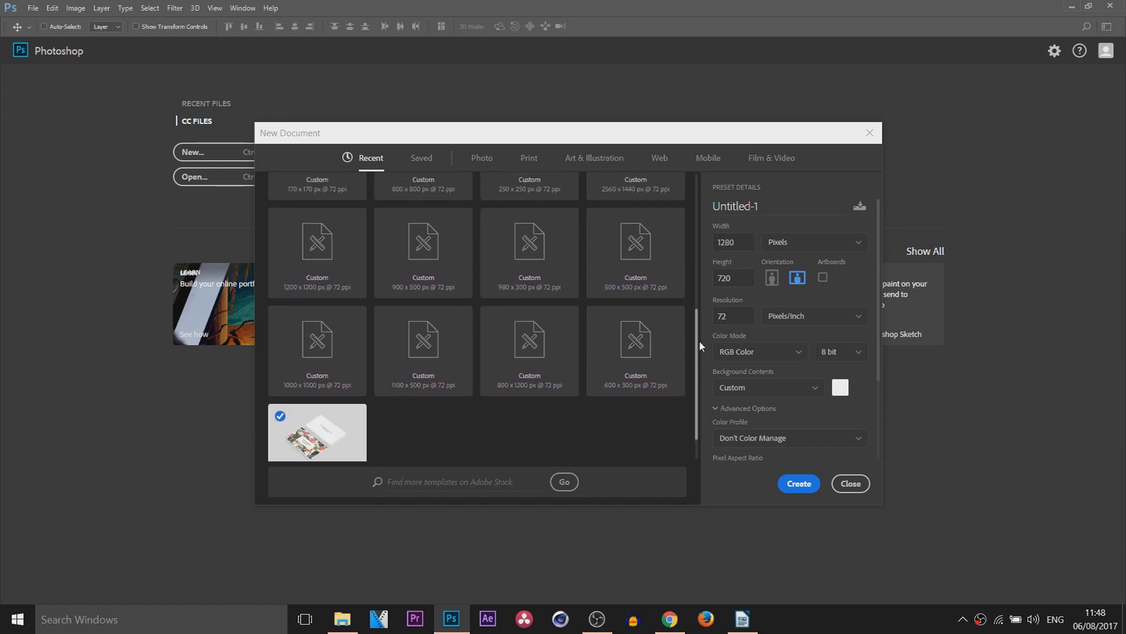
scroll(708, 254, "up", 2)
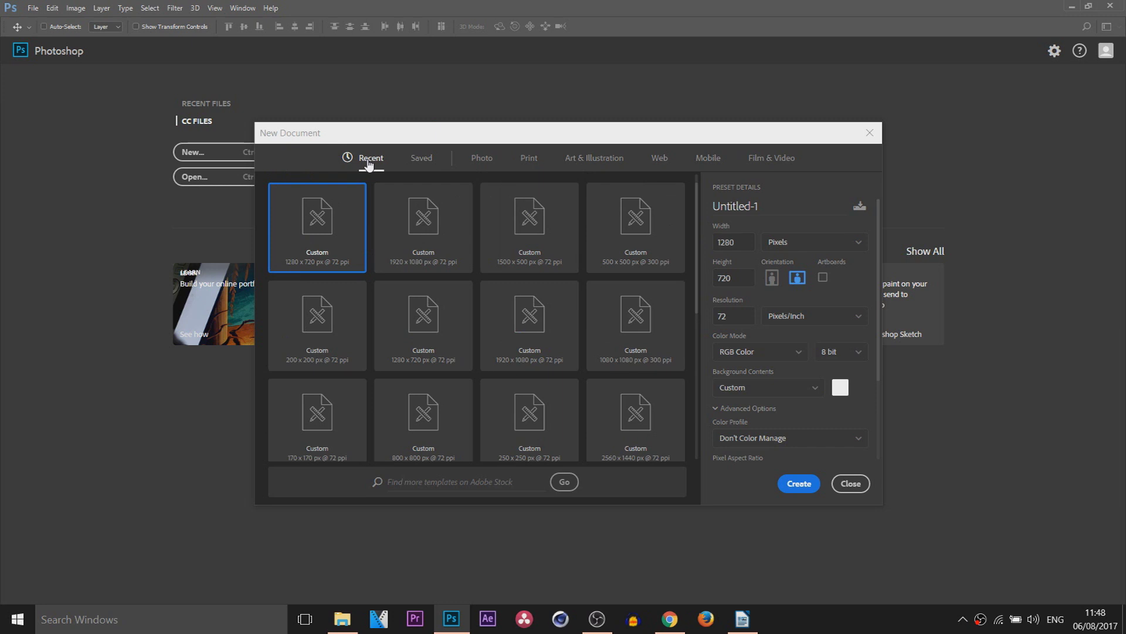
left_click(478, 161)
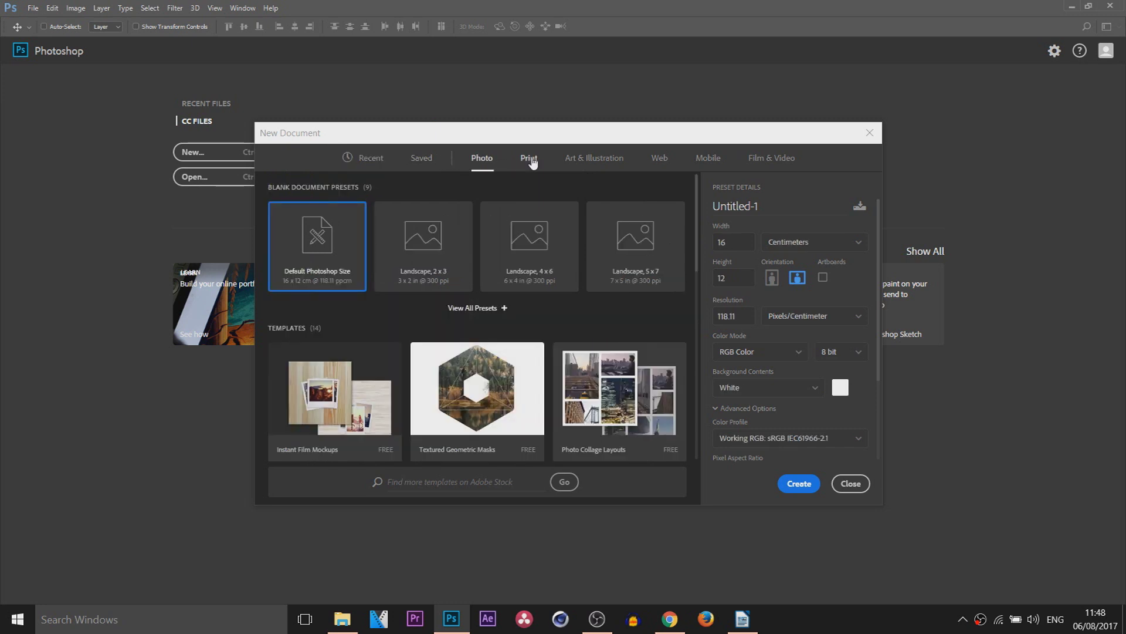
left_click(531, 159)
left_click(583, 159)
left_click(659, 159)
left_click(708, 159)
left_click(786, 166)
left_click(370, 158)
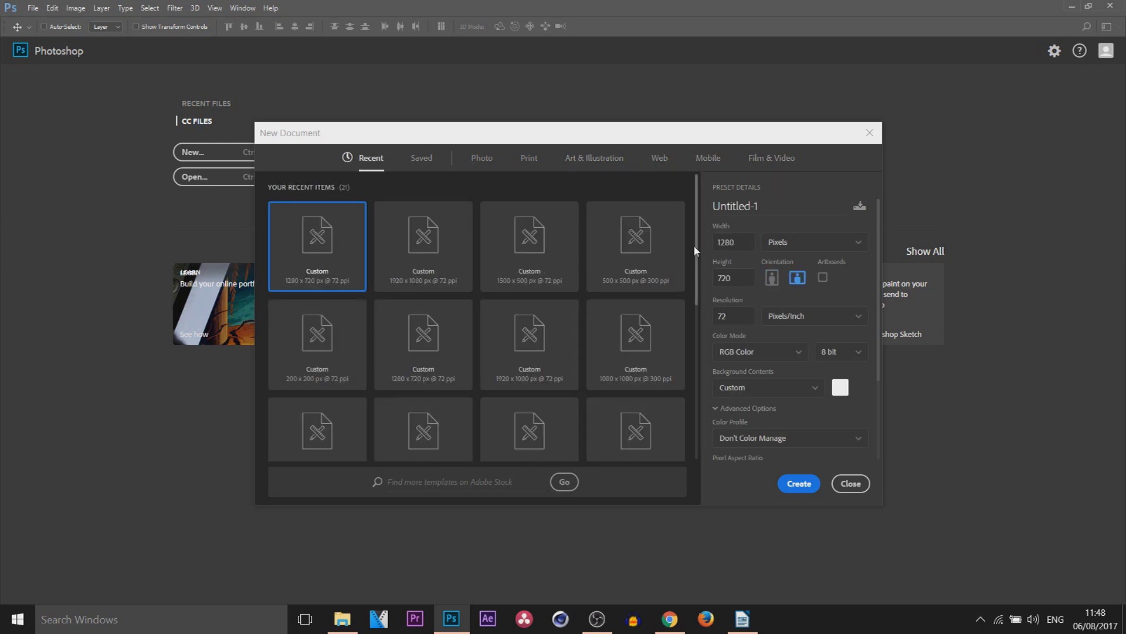
- Examine the new document's width, height, unit, resolution, bit depth and background contents options
left_click(724, 237)
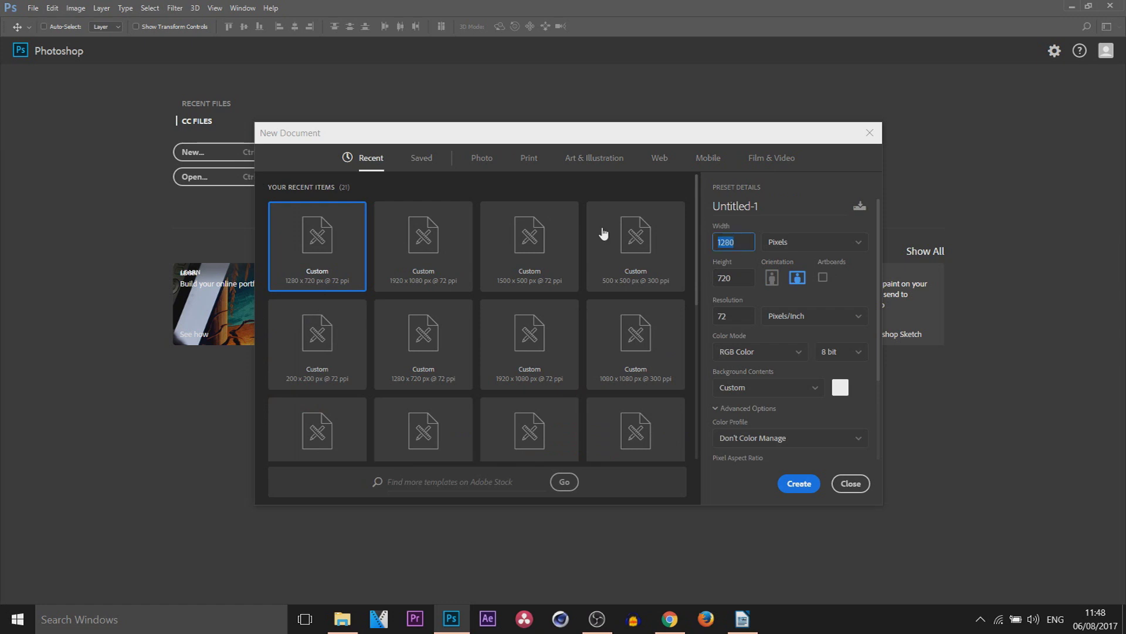
left_click(740, 277)
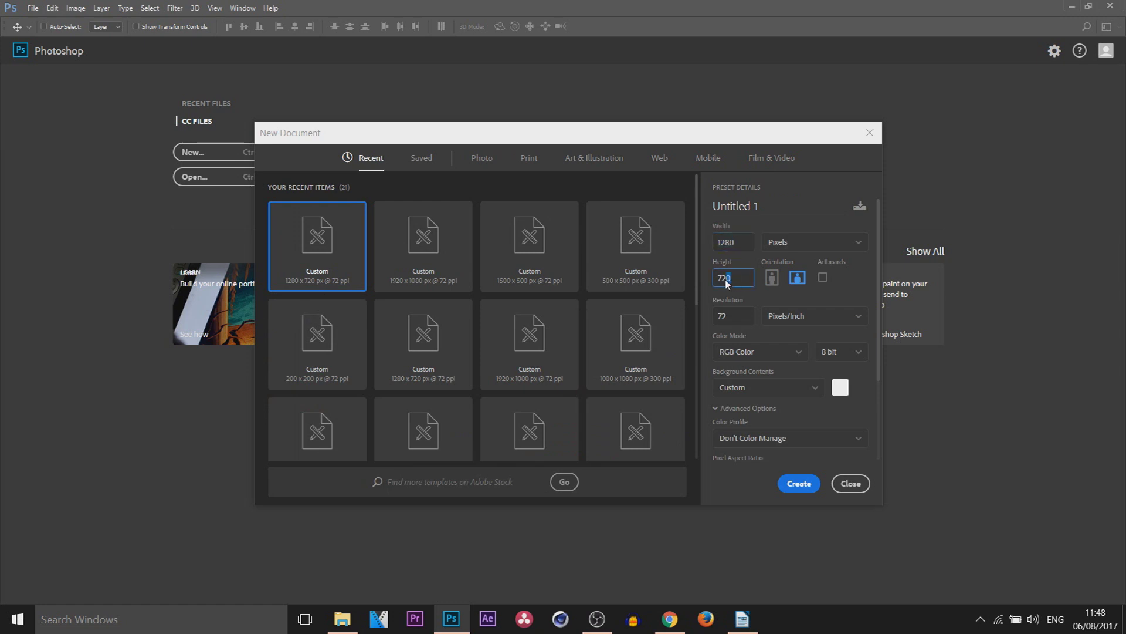
left_click(795, 244)
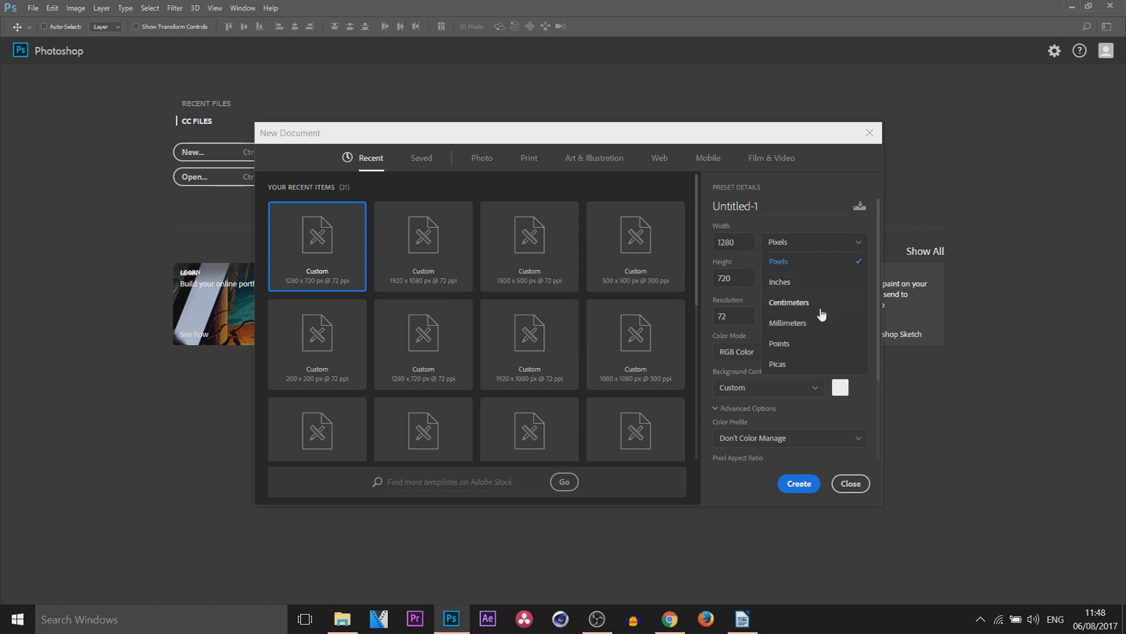
left_click(738, 300)
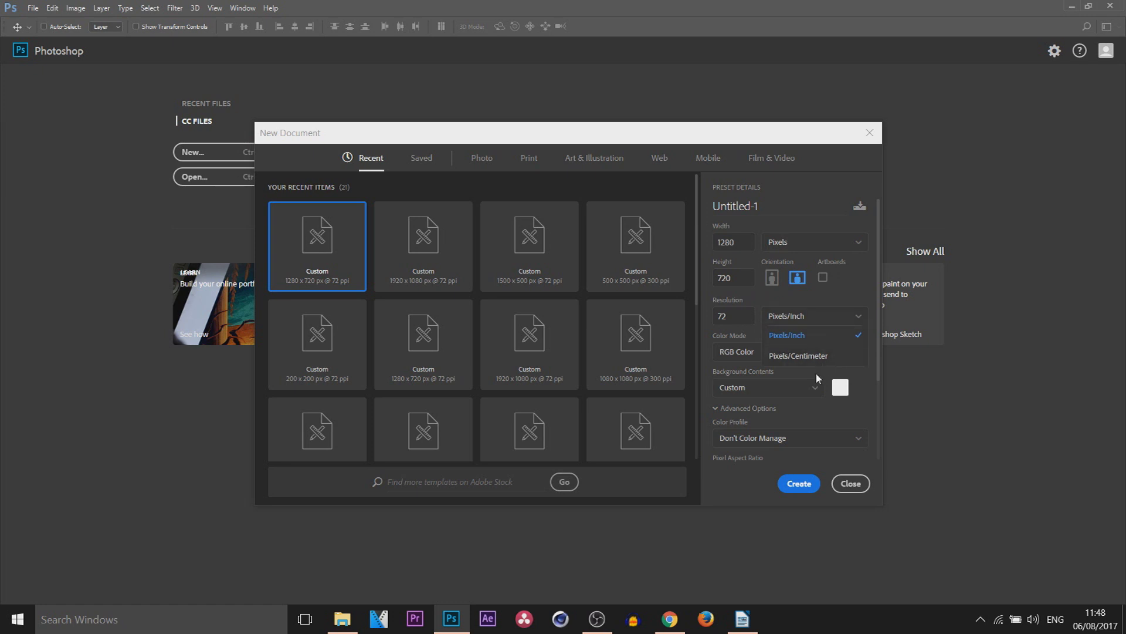
left_click(861, 390)
left_click(839, 352)
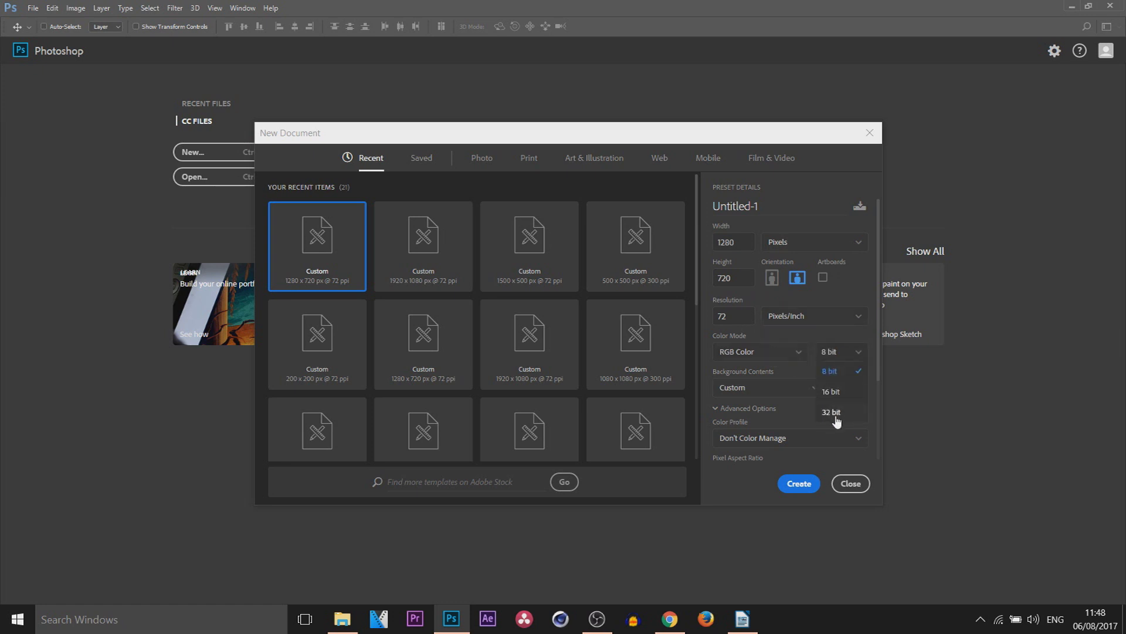
left_click(790, 428)
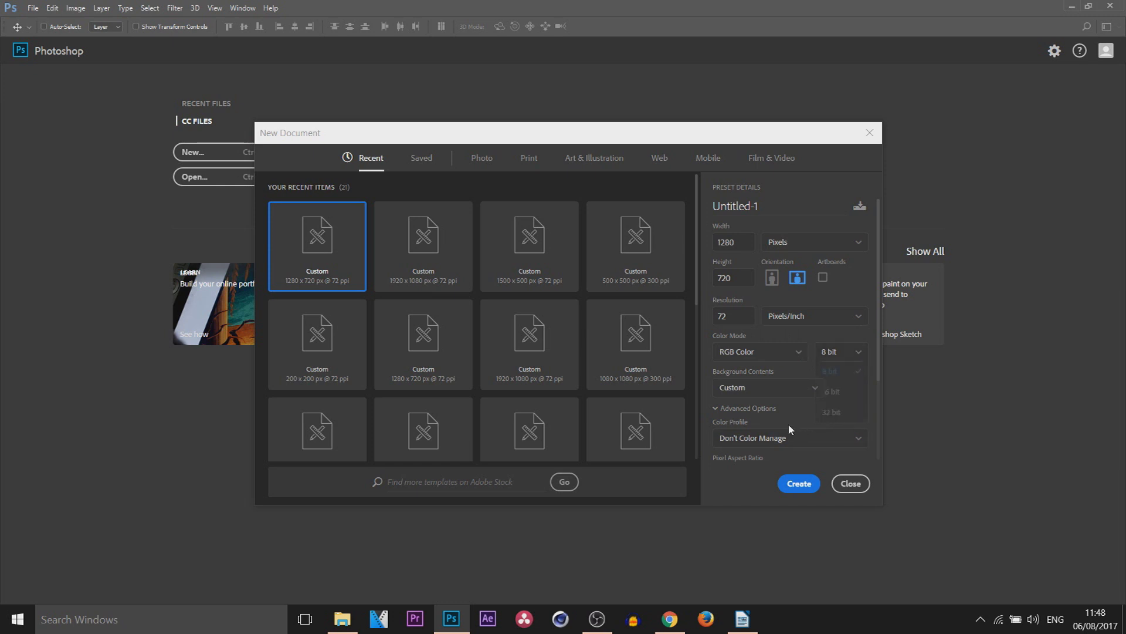
left_click(766, 398)
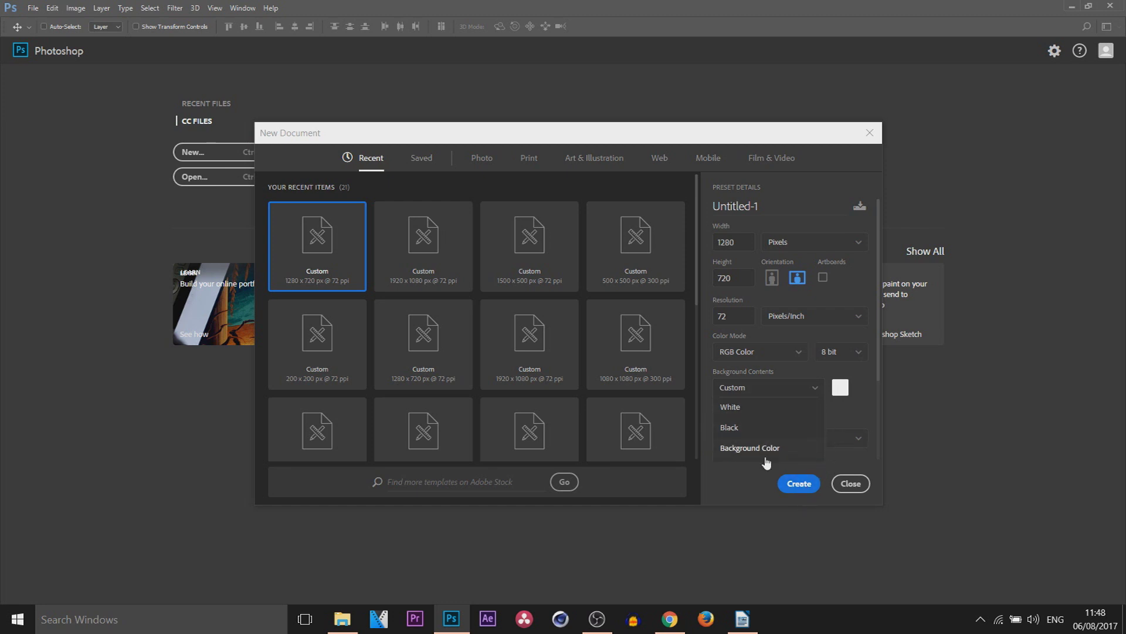
left_click(864, 420)
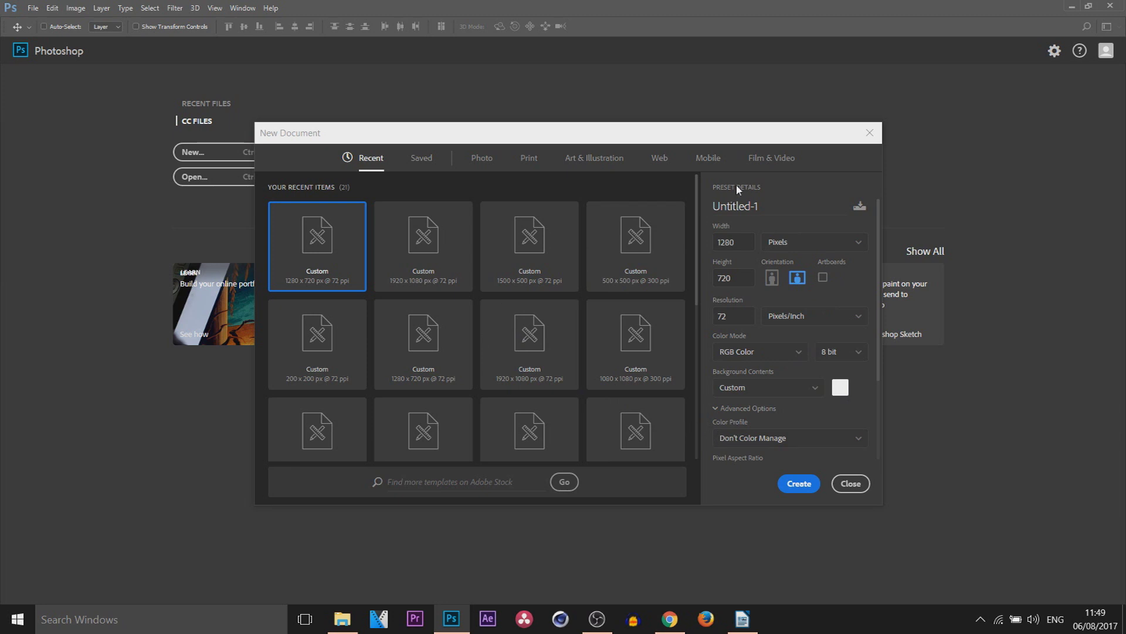
- Save the 1280 x 720 px document settings as a preset named Example and create the document from it
left_click(783, 206)
type("Example")
left_click(861, 208)
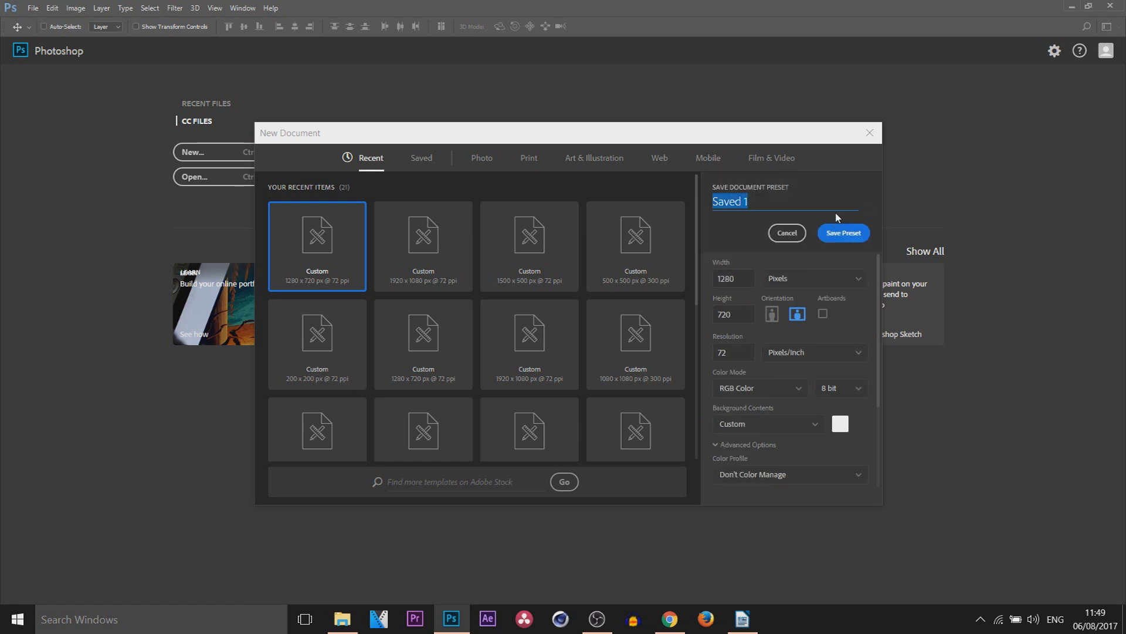
type("Example")
left_click(822, 238)
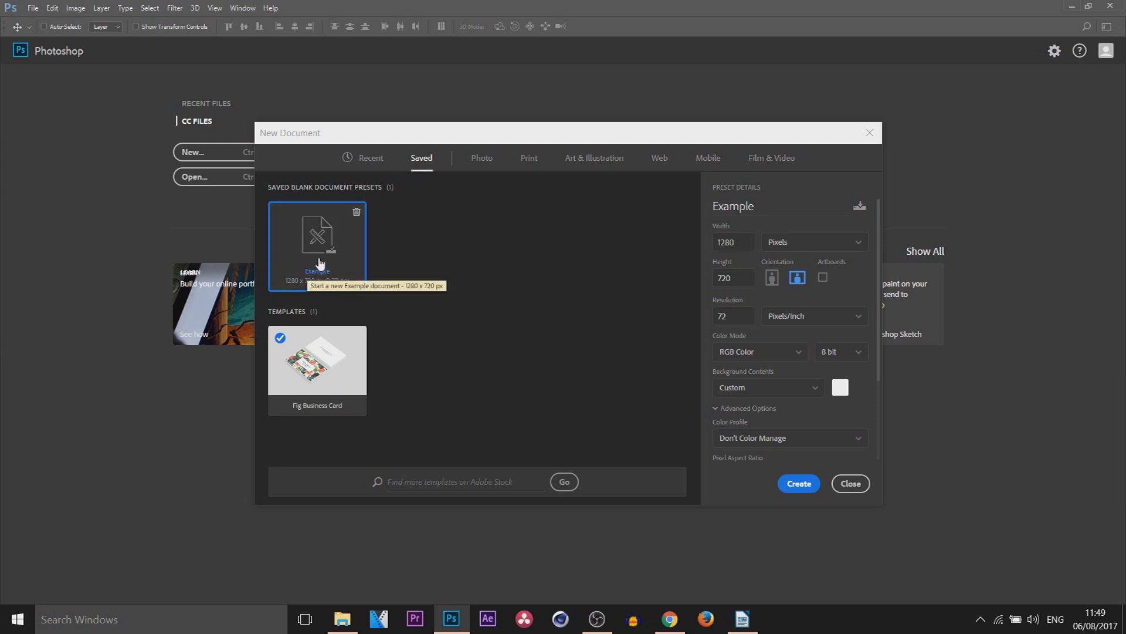
left_click(784, 482)
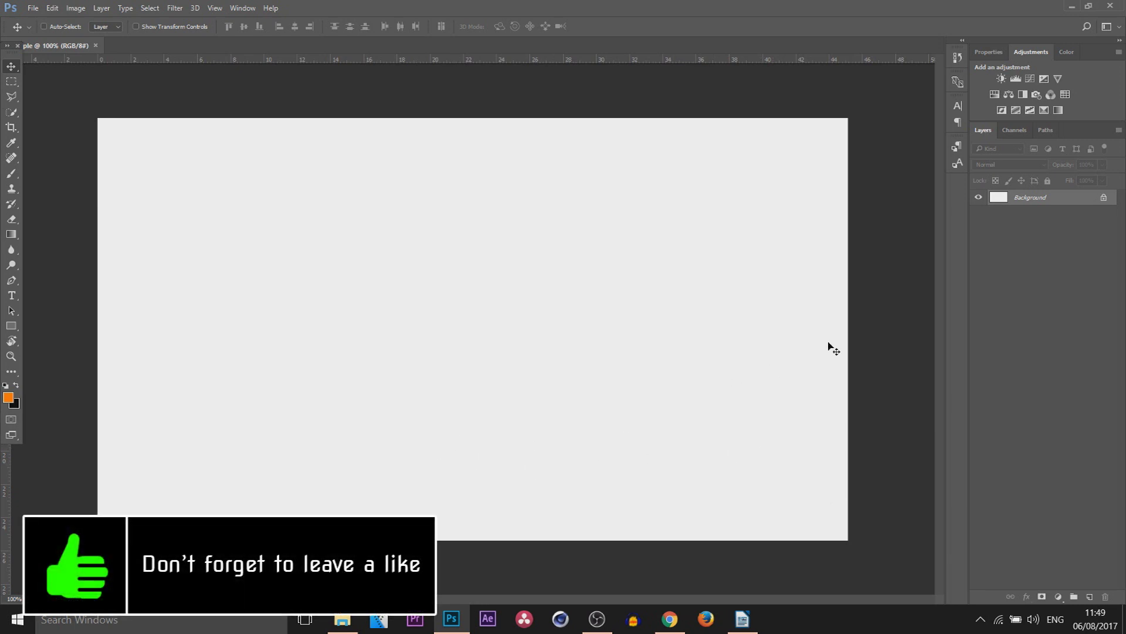
- Close the whole panel group containing Properties, Adjustments and Color
left_click(989, 53)
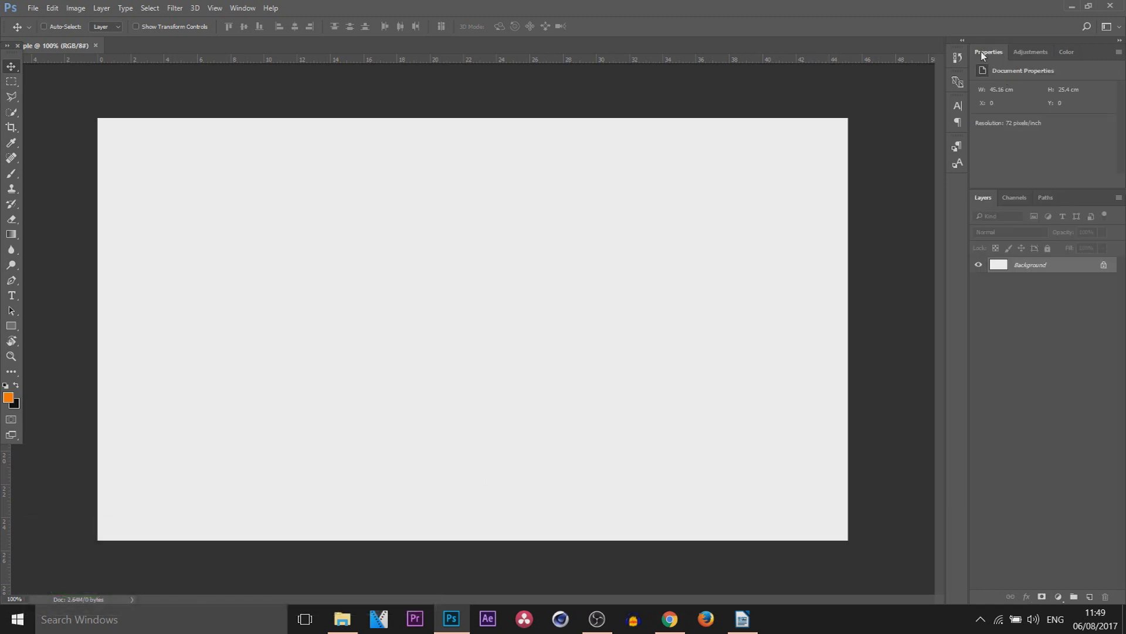
right_click(980, 52)
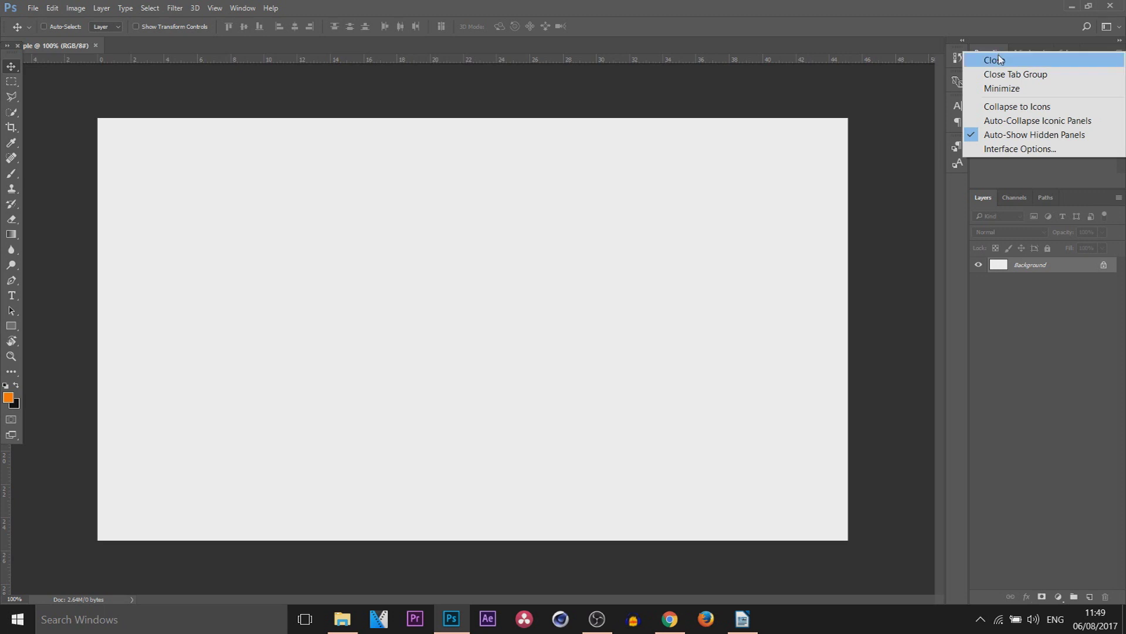
left_click(1032, 75)
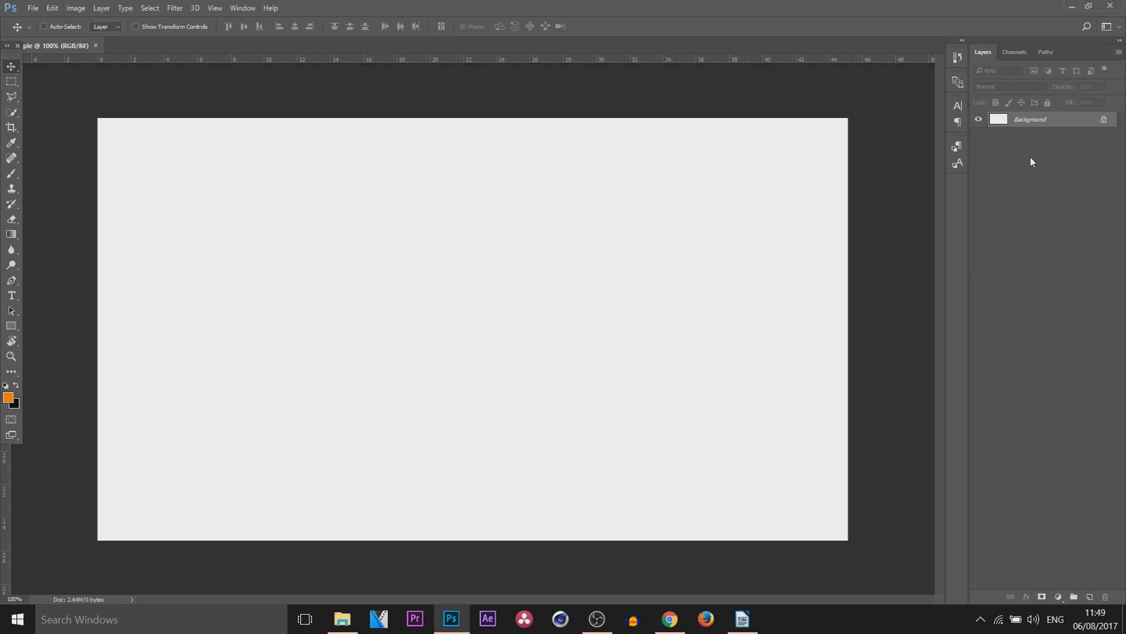
- Close the Paths panel and bring the Layers panel back to the front
left_click(1017, 54)
left_click(1044, 56)
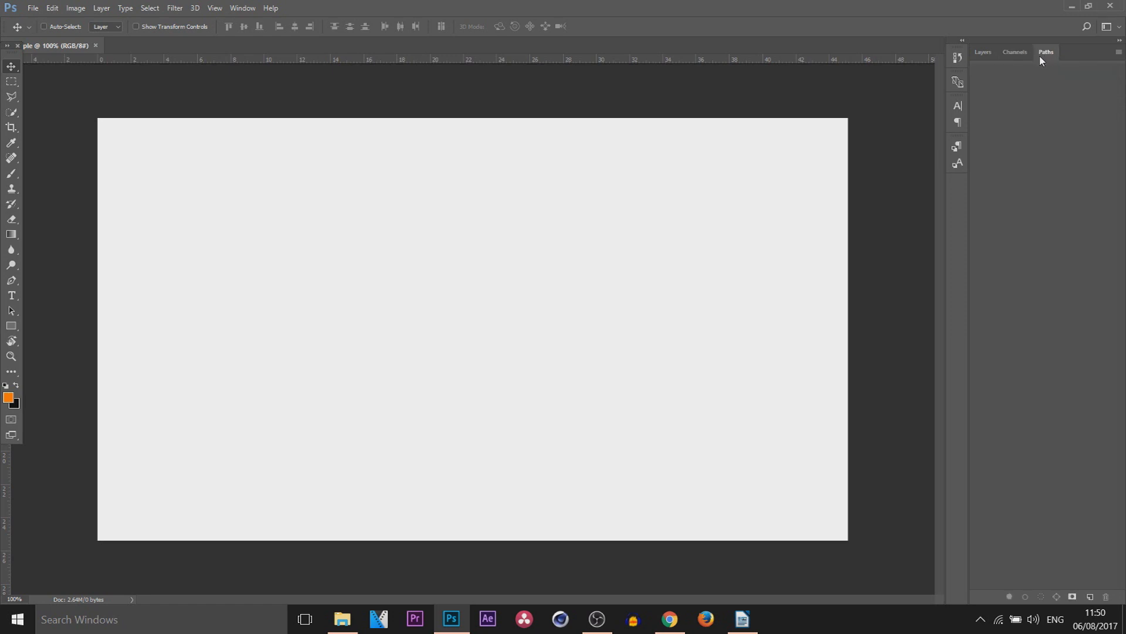
right_click(1040, 53)
left_click(1040, 57)
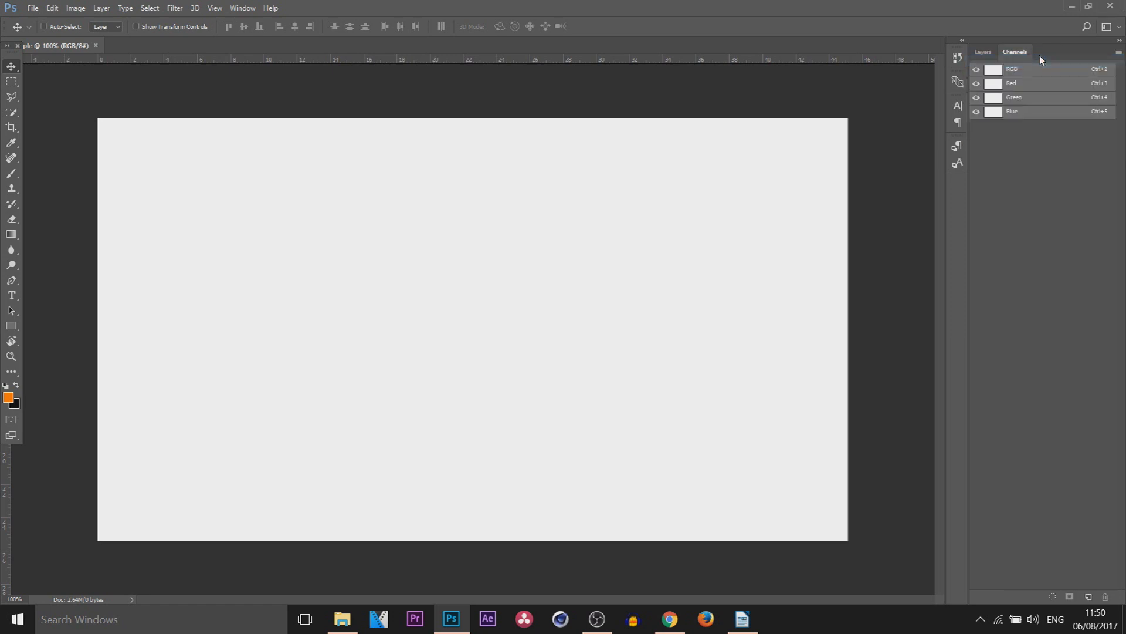
left_click(984, 52)
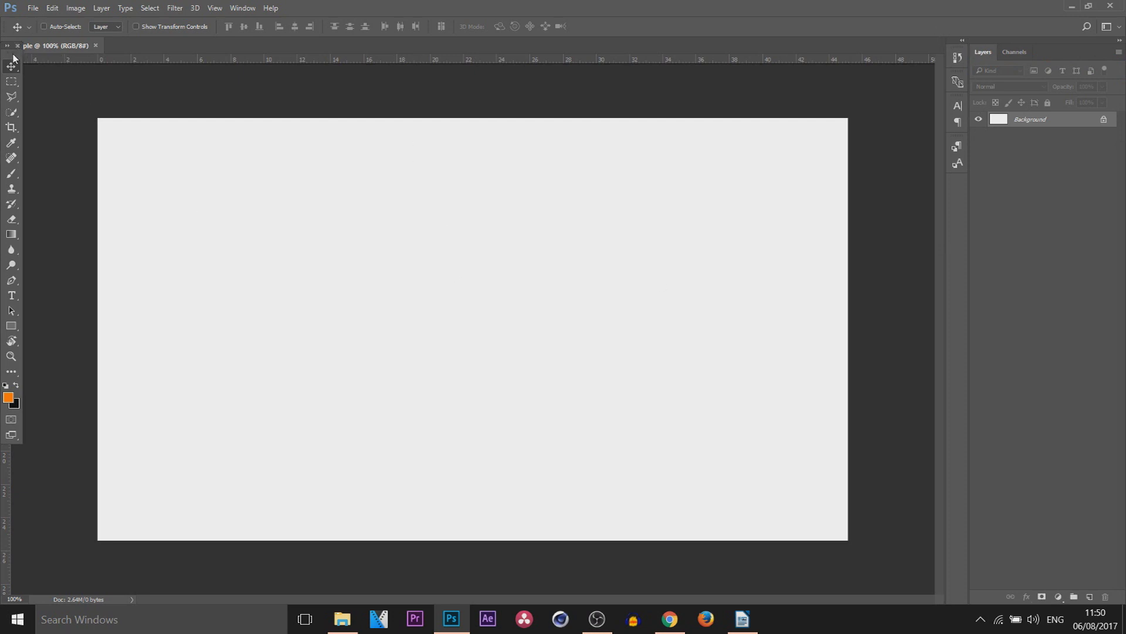
- Try the toolbar beside the right-hand panels and in two columns, leaving it docked along the workspace's left edge in a single column
left_click_drag(22, 57, 935, 186)
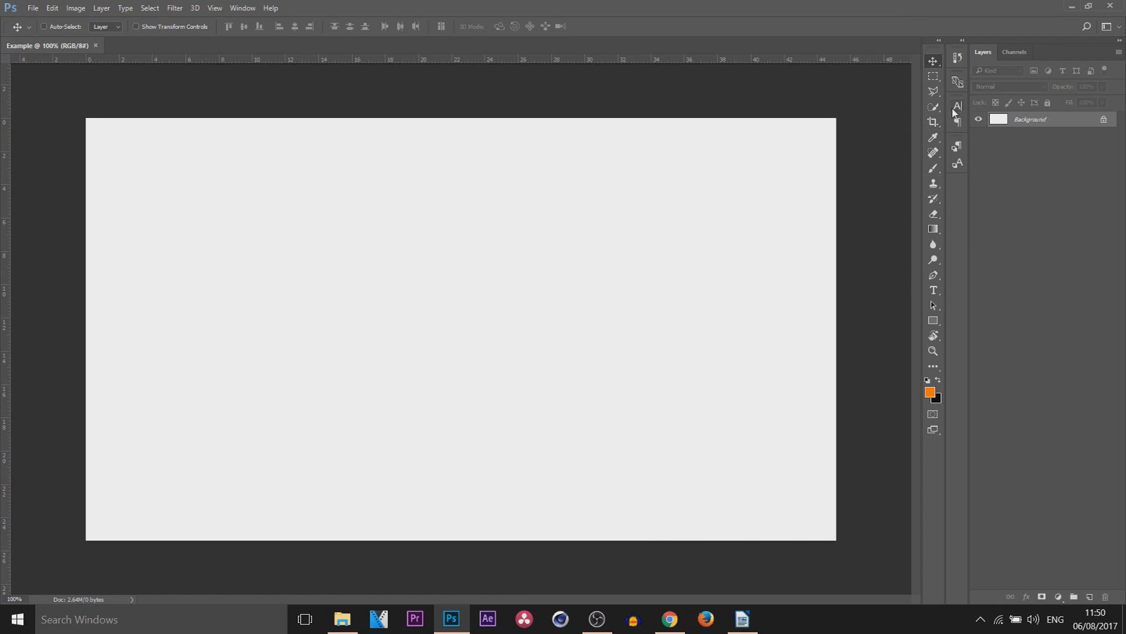
left_click_drag(933, 50, 5, 71)
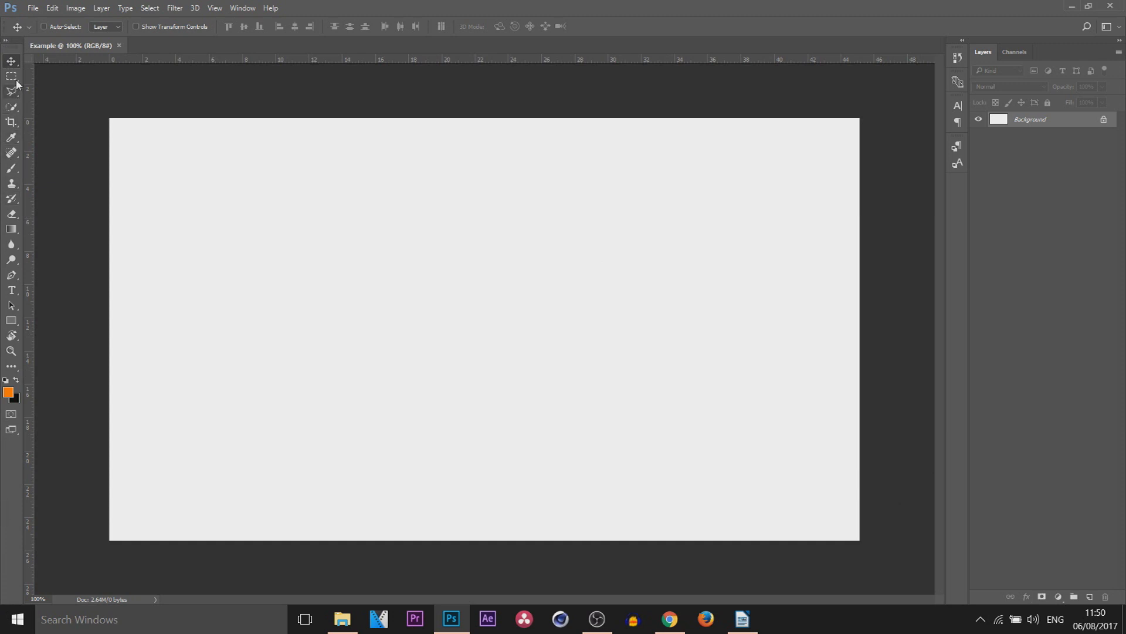
left_click(6, 40)
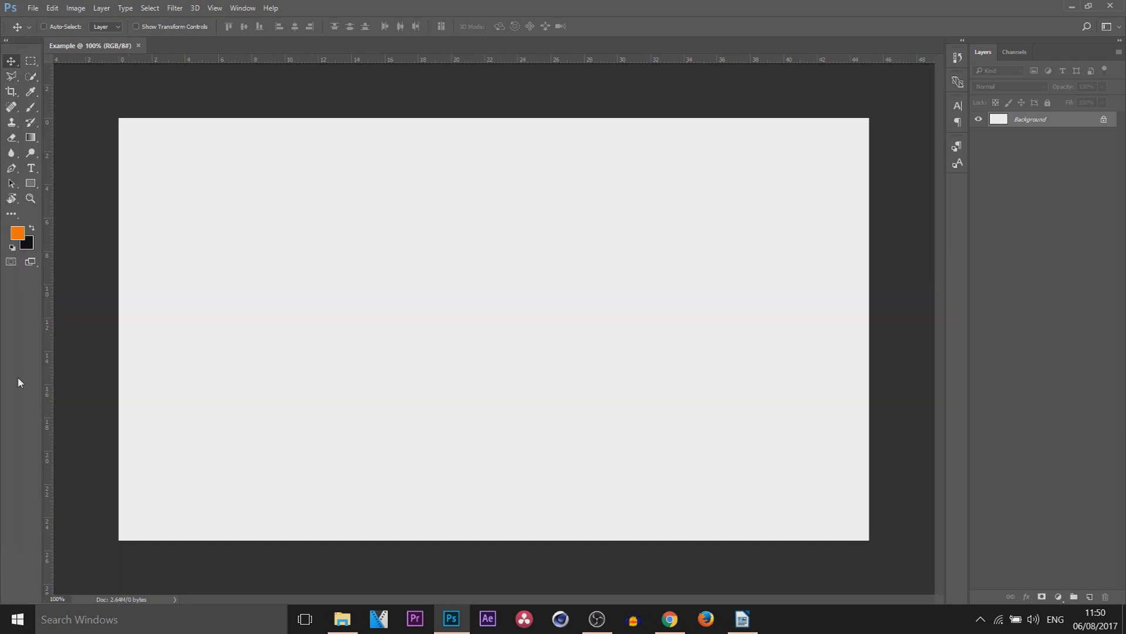
left_click(6, 40)
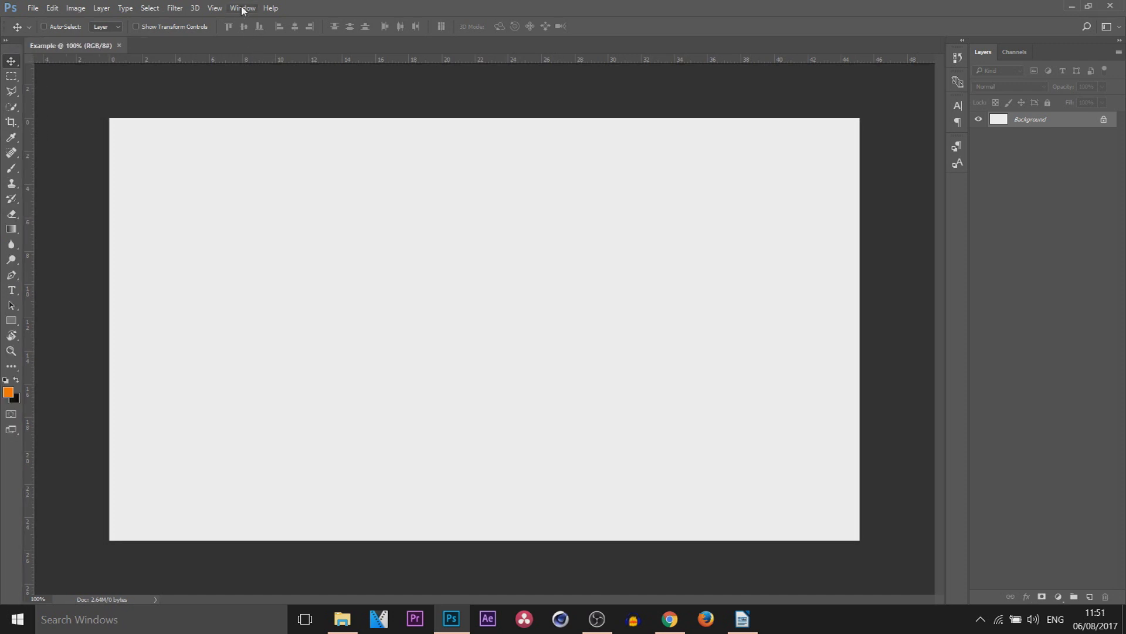
- Switch to the Photography workspace and show its Navigator and Adjustments panels
left_click(241, 8)
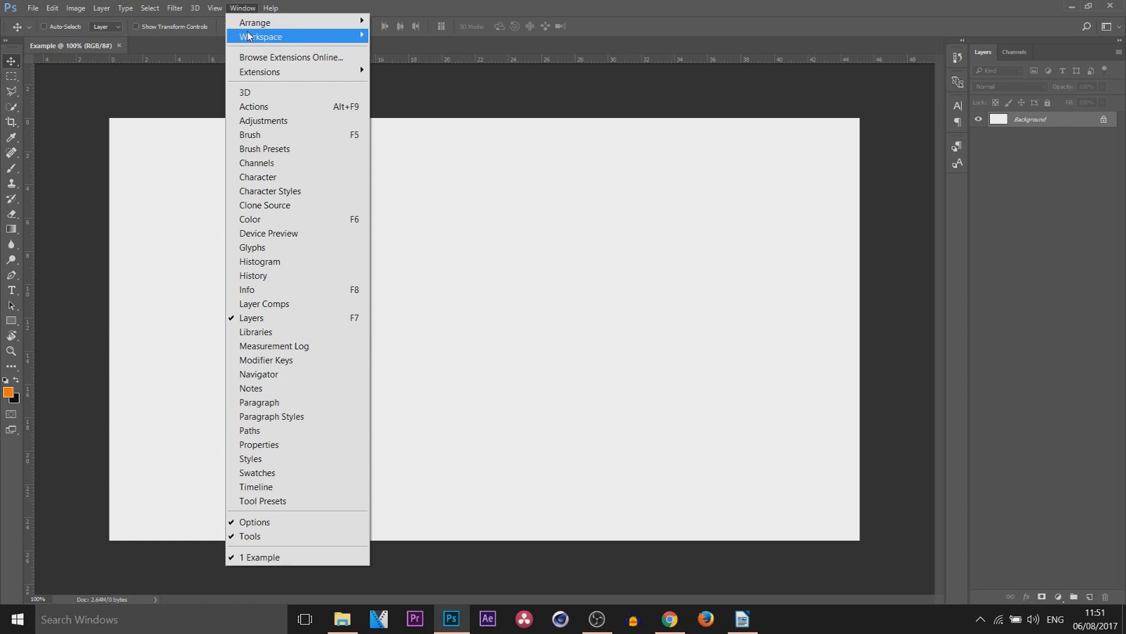
mouse_move(249, 37)
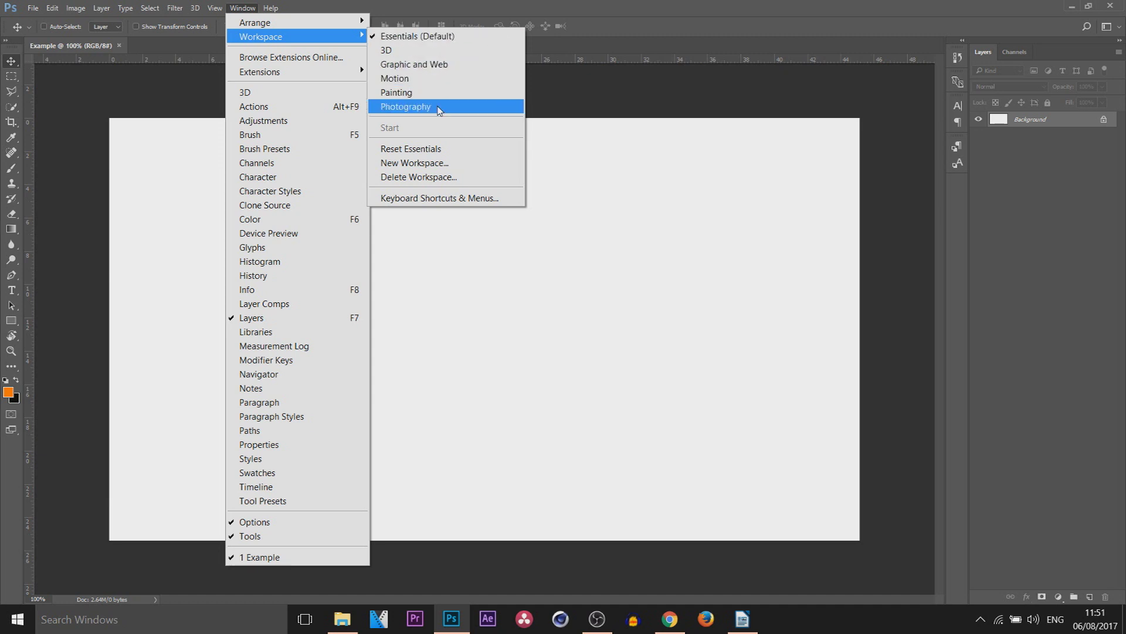
left_click(405, 106)
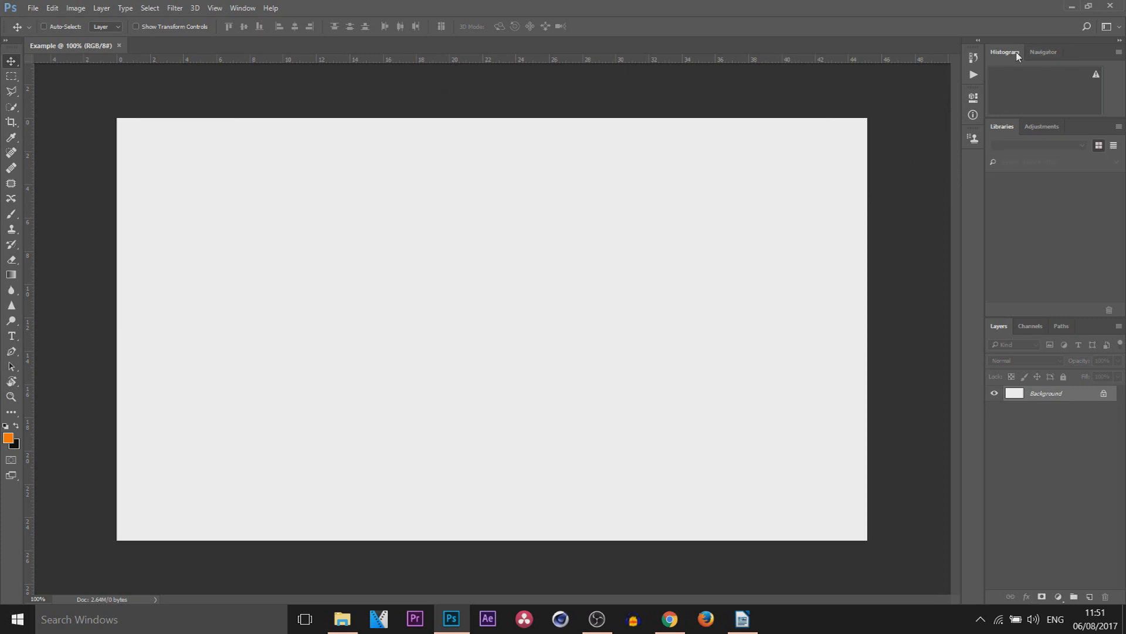
left_click(1041, 58)
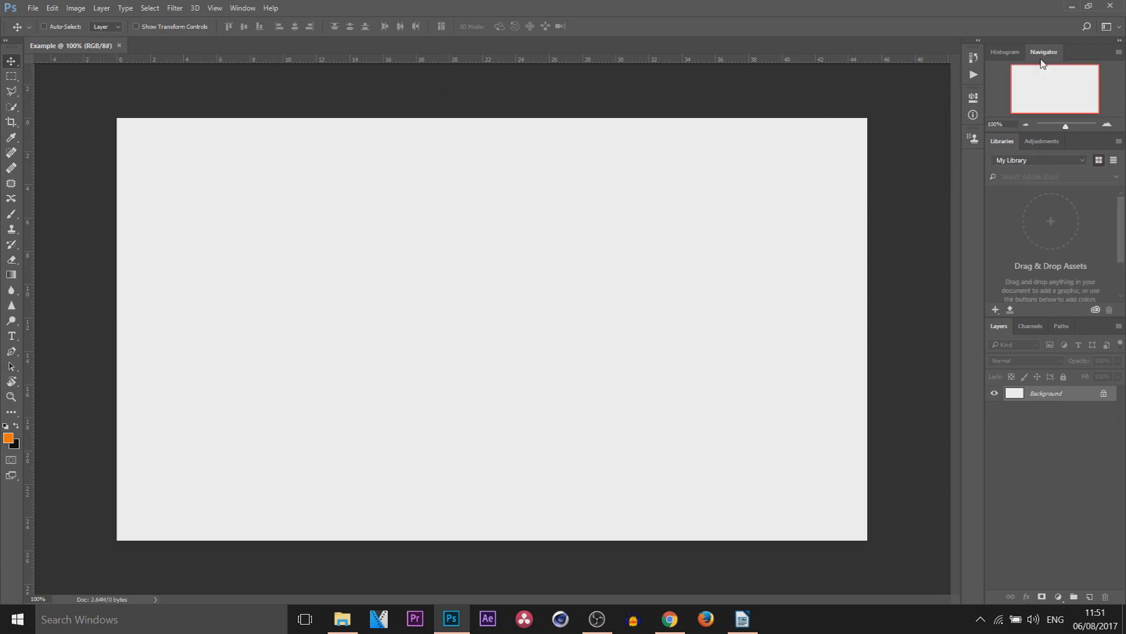
left_click(1042, 140)
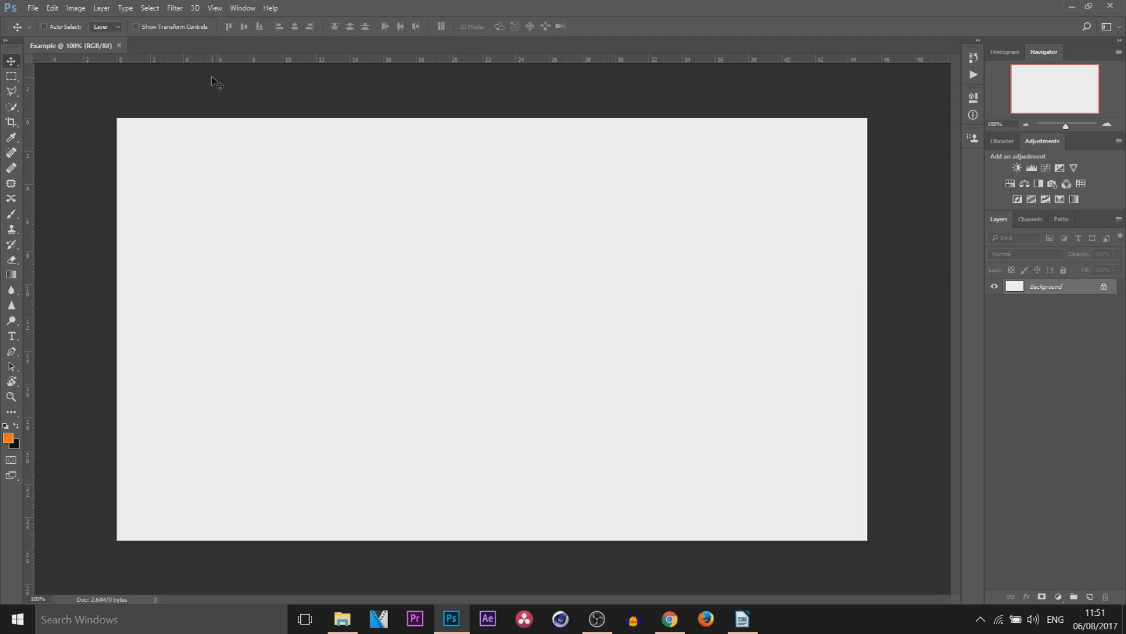
- Switch the workspace back to Essentials (Default)
left_click(242, 7)
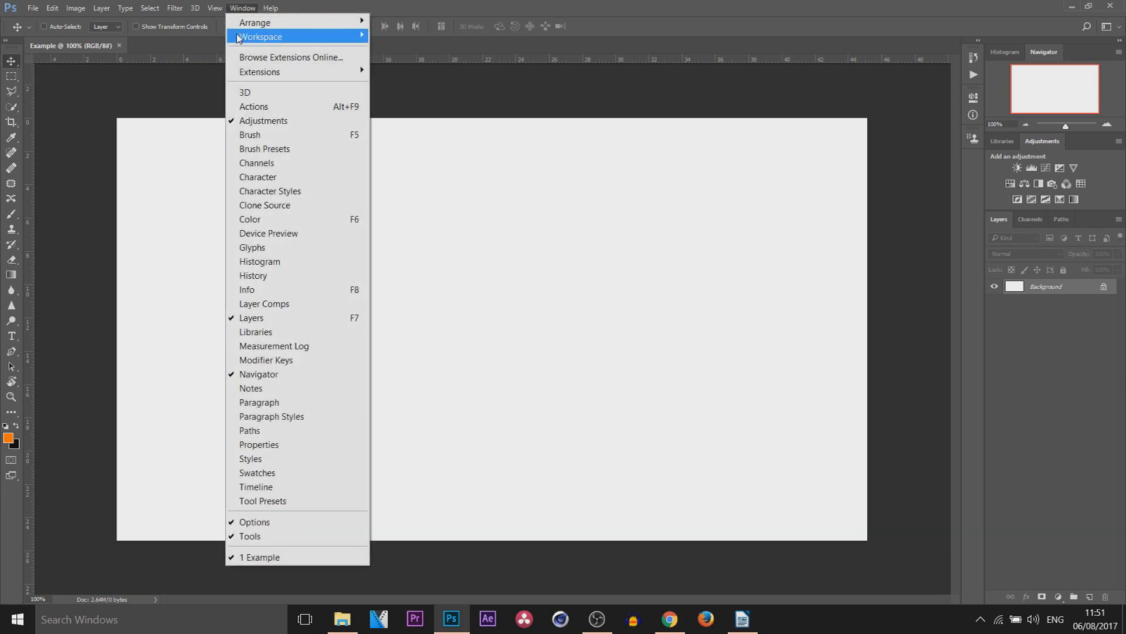
mouse_move(341, 39)
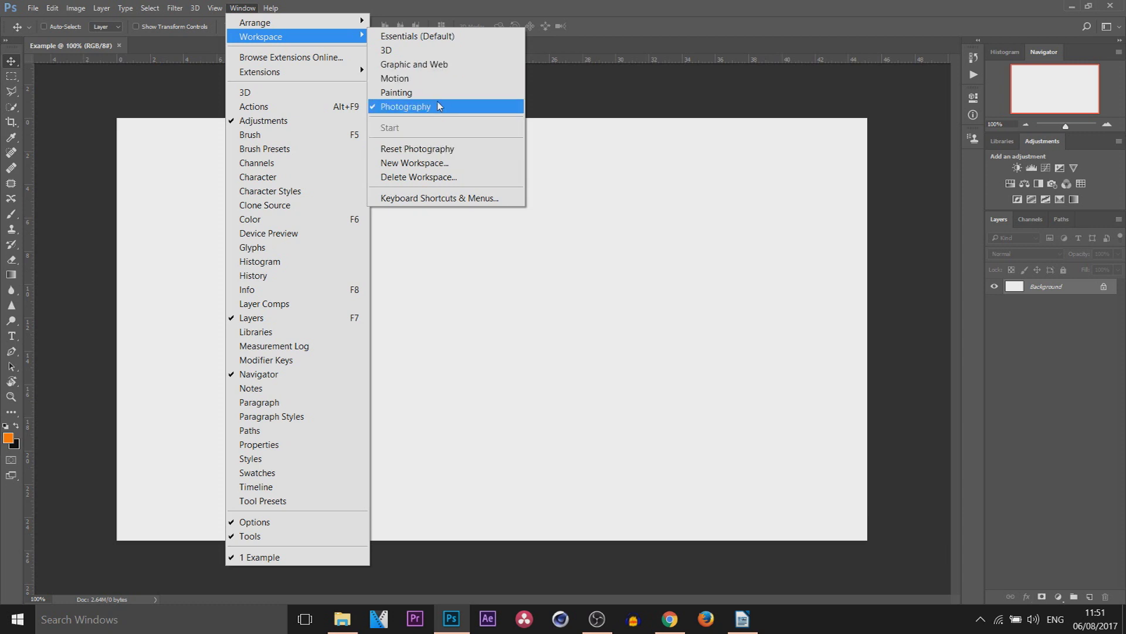
left_click(470, 41)
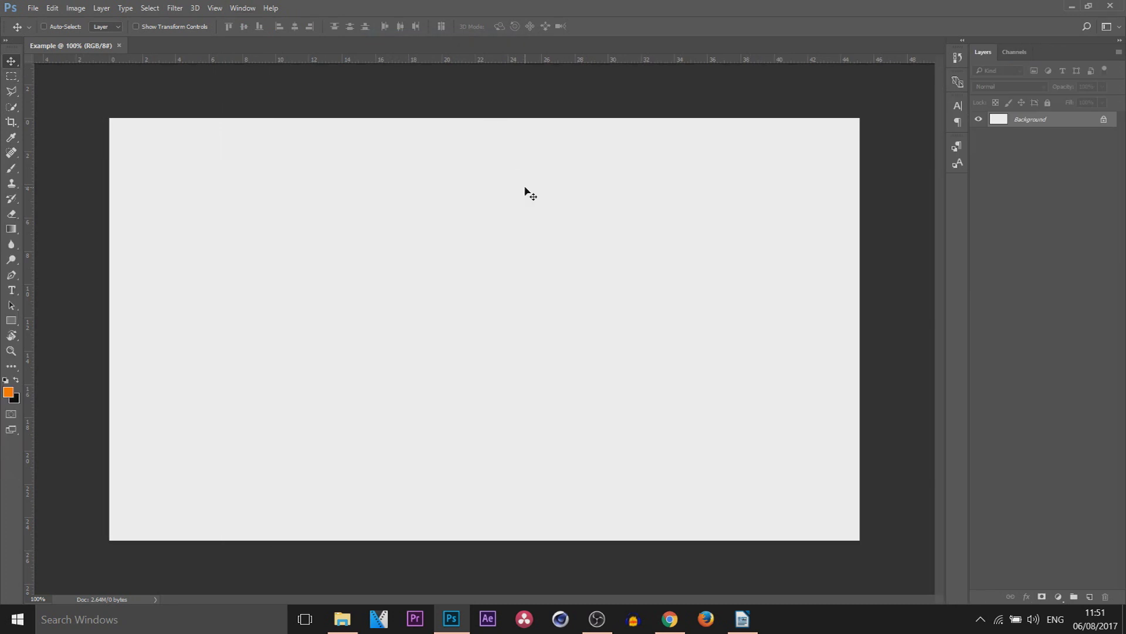
- Place the thumbnail image from File Explorer onto the canvas as a new layer
left_click(342, 619)
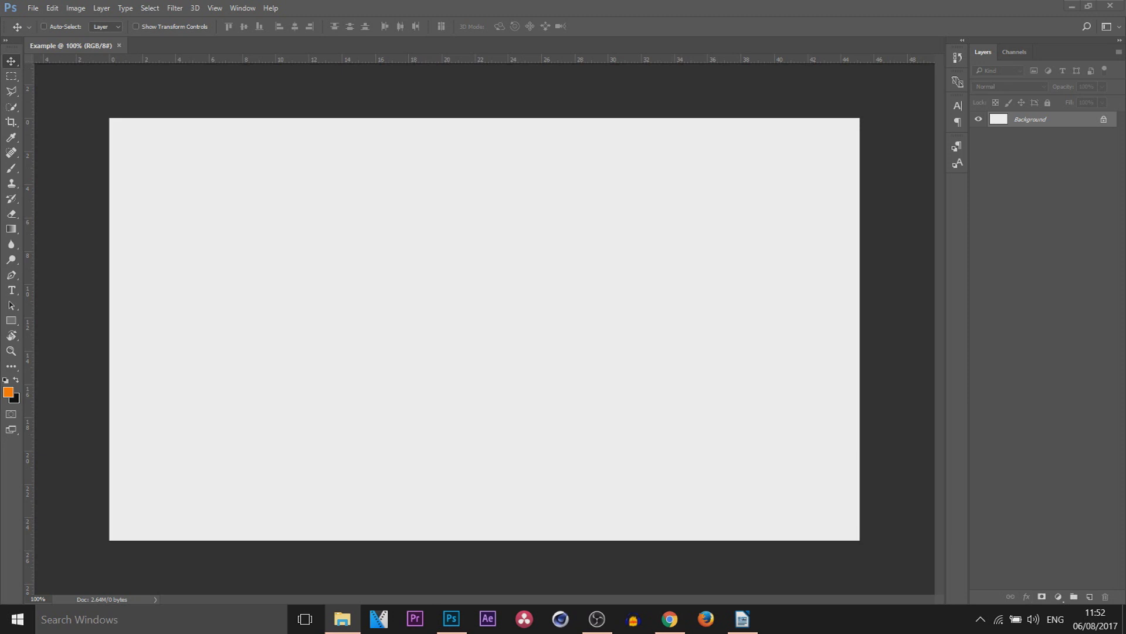
left_click_drag(515, 349, 523, 317)
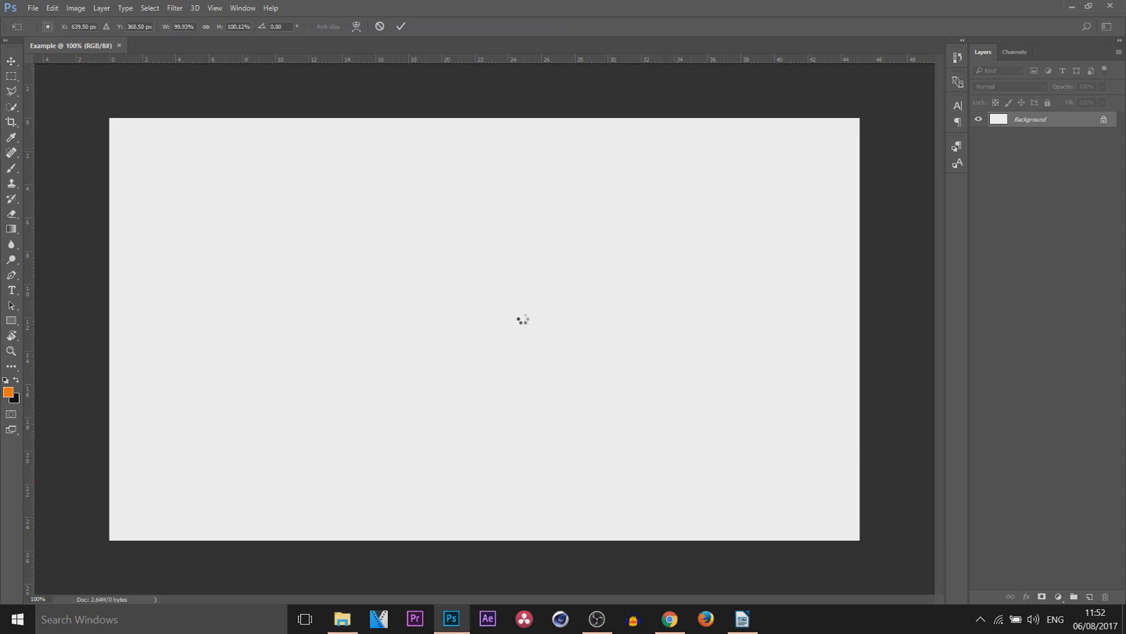
key("Return")
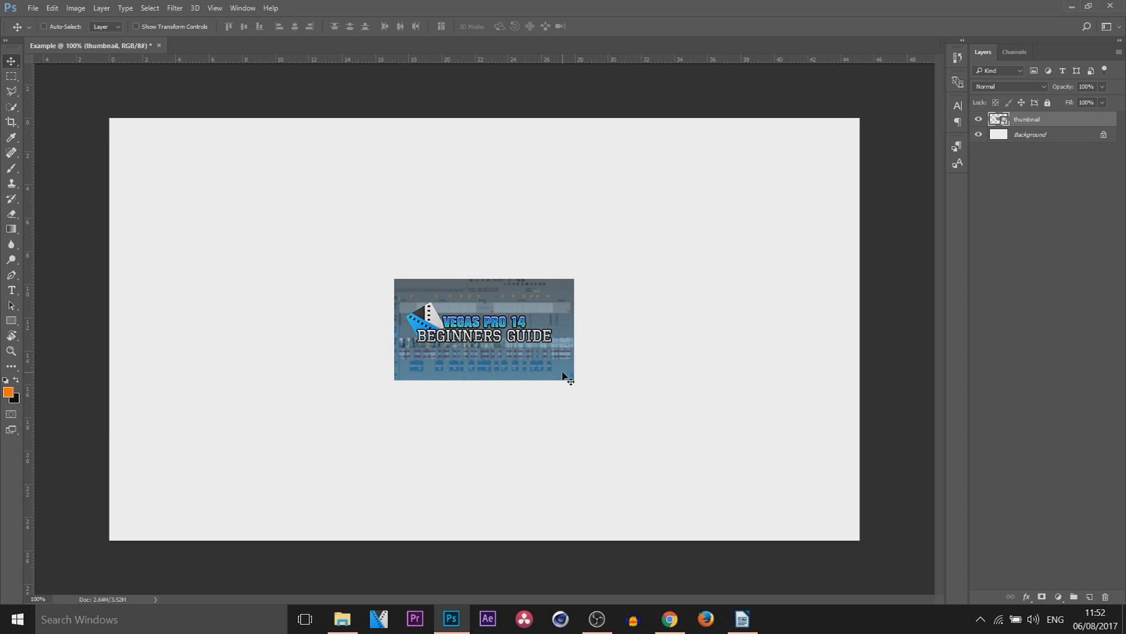
- Free-transform the thumbnail layer, scaling and repositioning it to fill the entire canvas
key("ctrl+t")
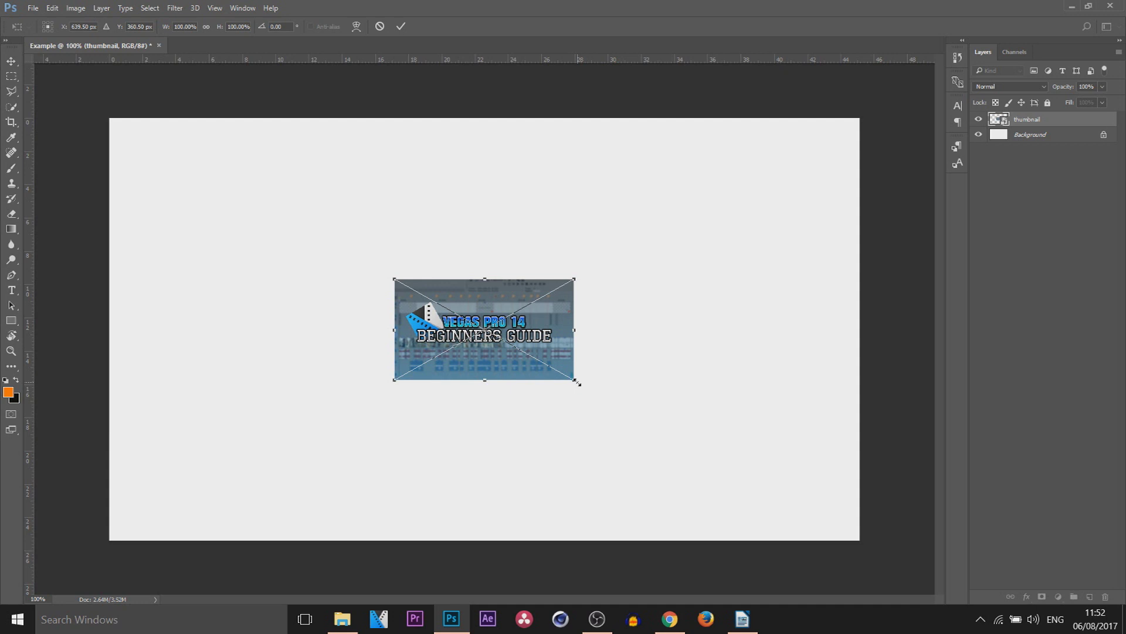
left_click_drag(577, 383, 860, 541)
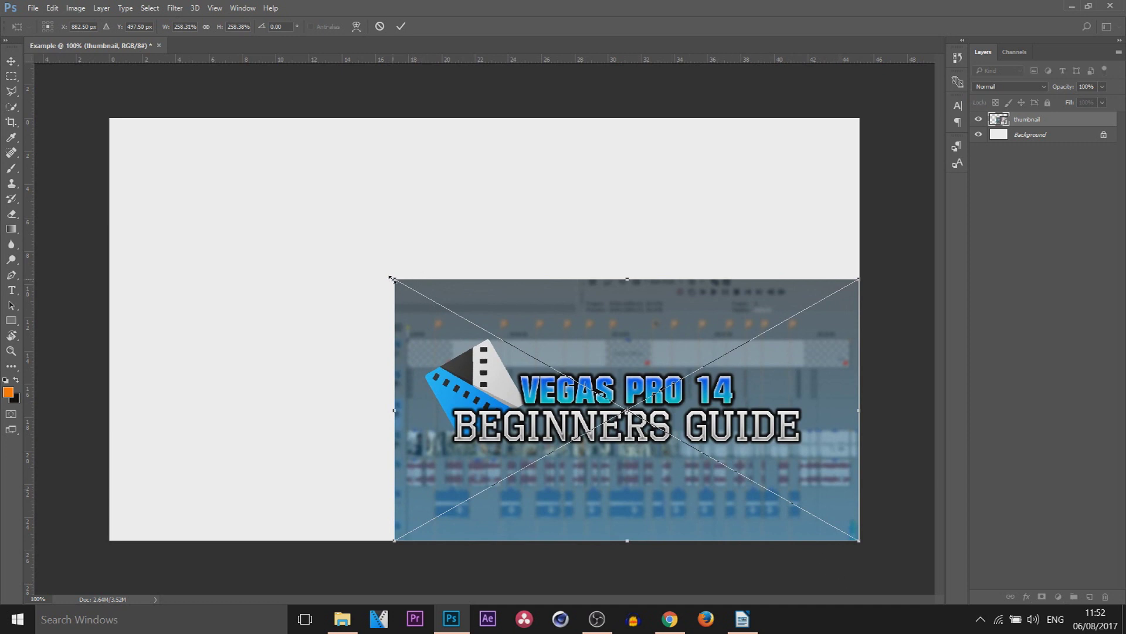
left_click_drag(393, 278, 260, 144)
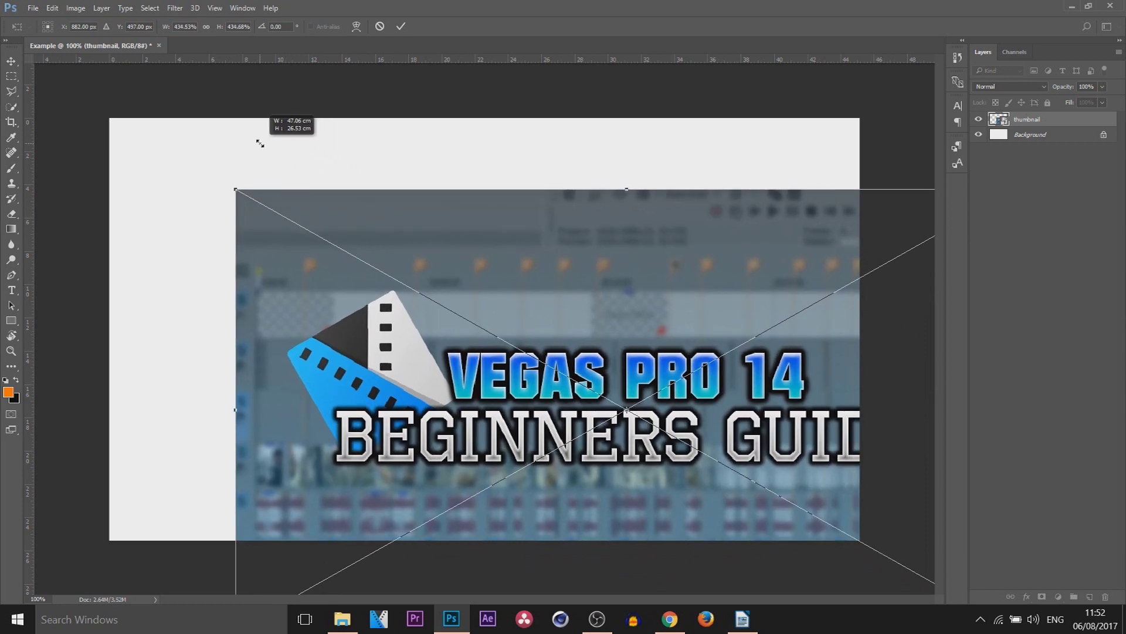
left_click_drag(260, 143, 260, 143)
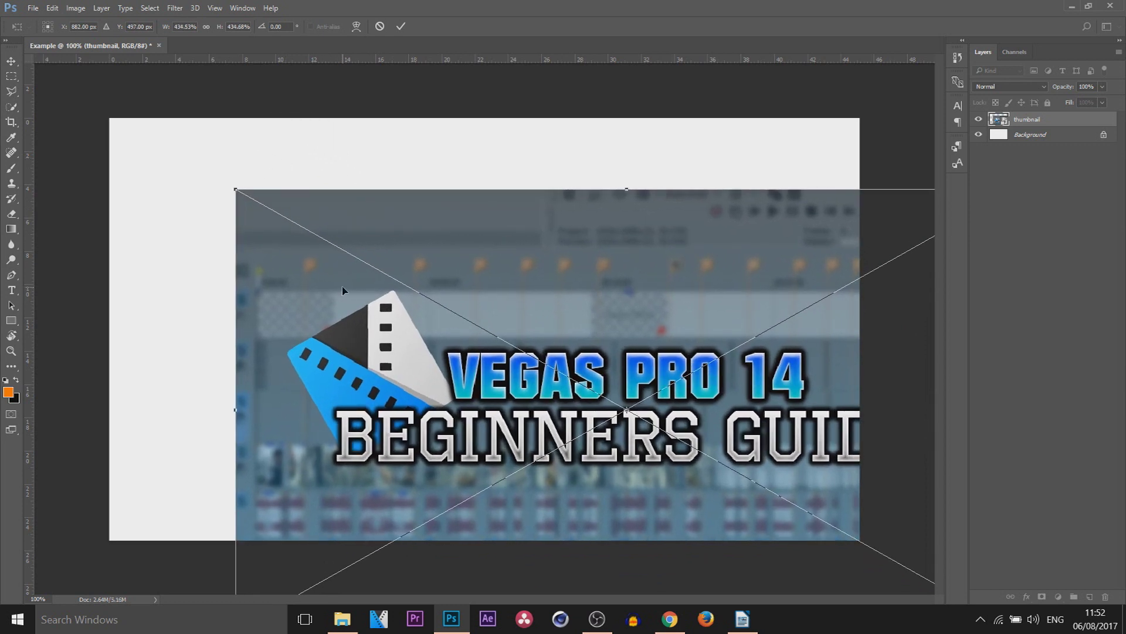
left_click_drag(236, 190, 352, 396)
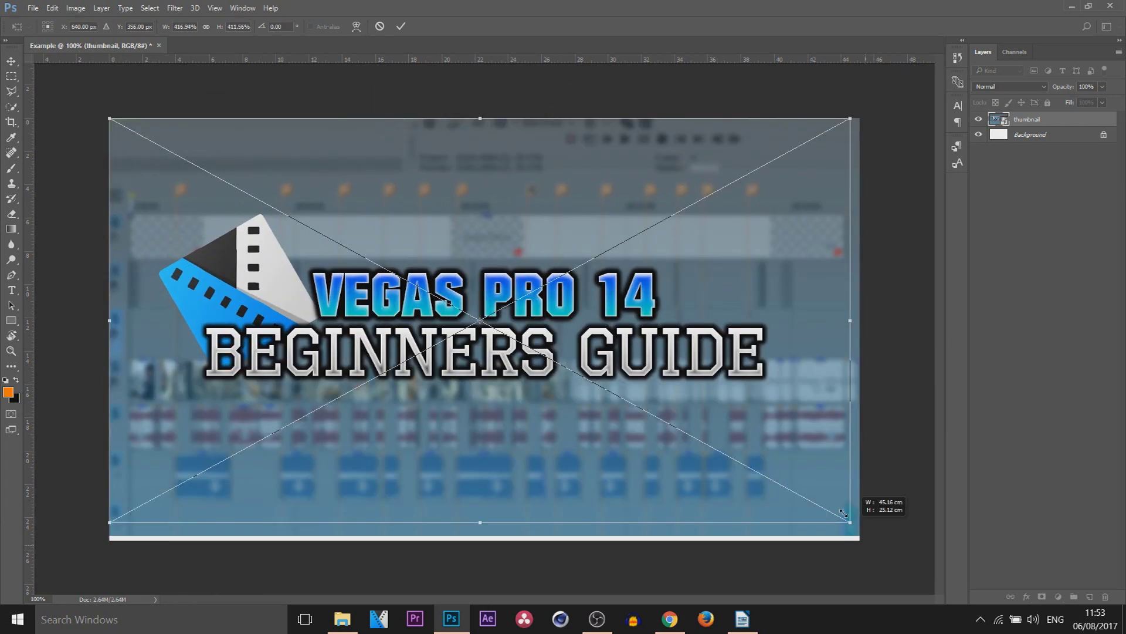
mouse_move(854, 525)
left_mouse_down()
mouse_move(818, 497)
mouse_move(859, 539)
left_mouse_up()
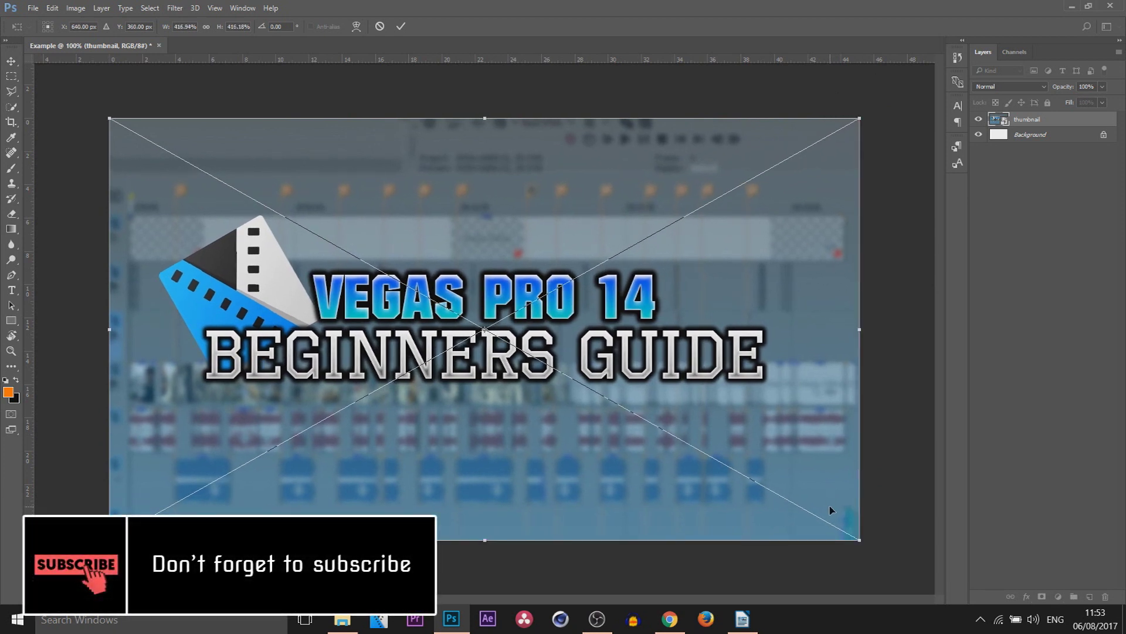
key("Return")
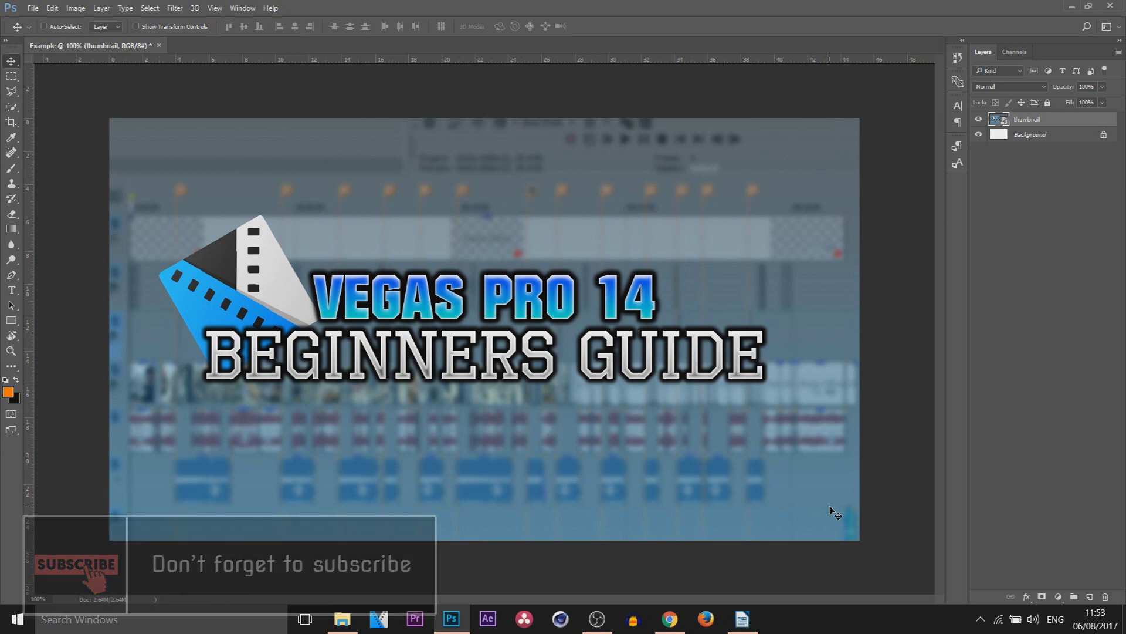
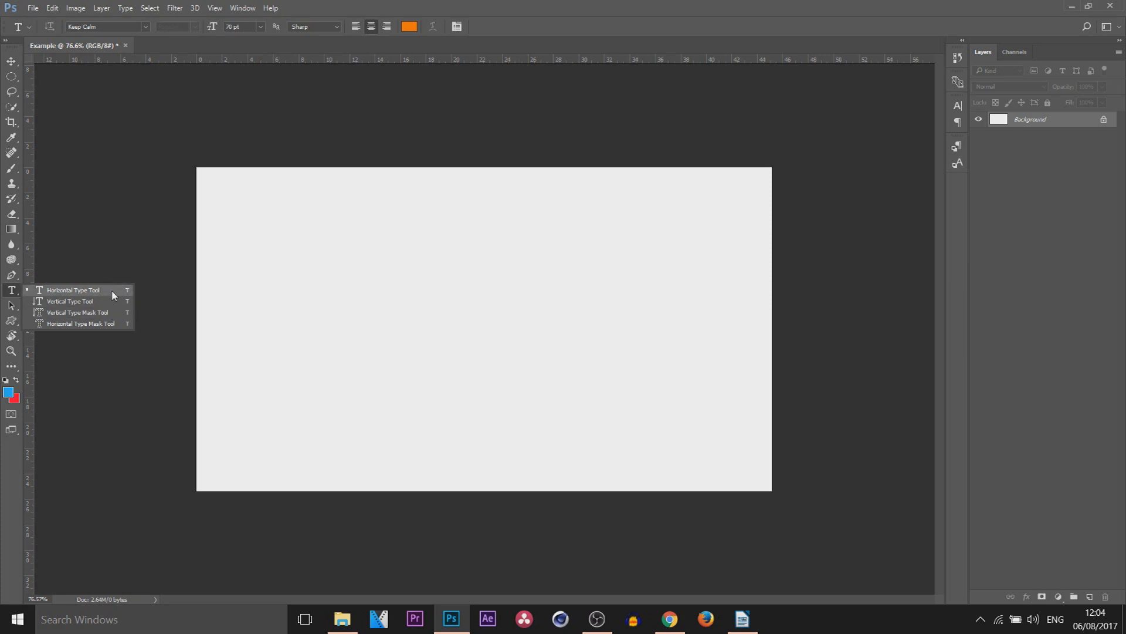
- Create a horizontal text box across the full width of the canvas's middle and enter CASUALSAVAGE
left_click(112, 291)
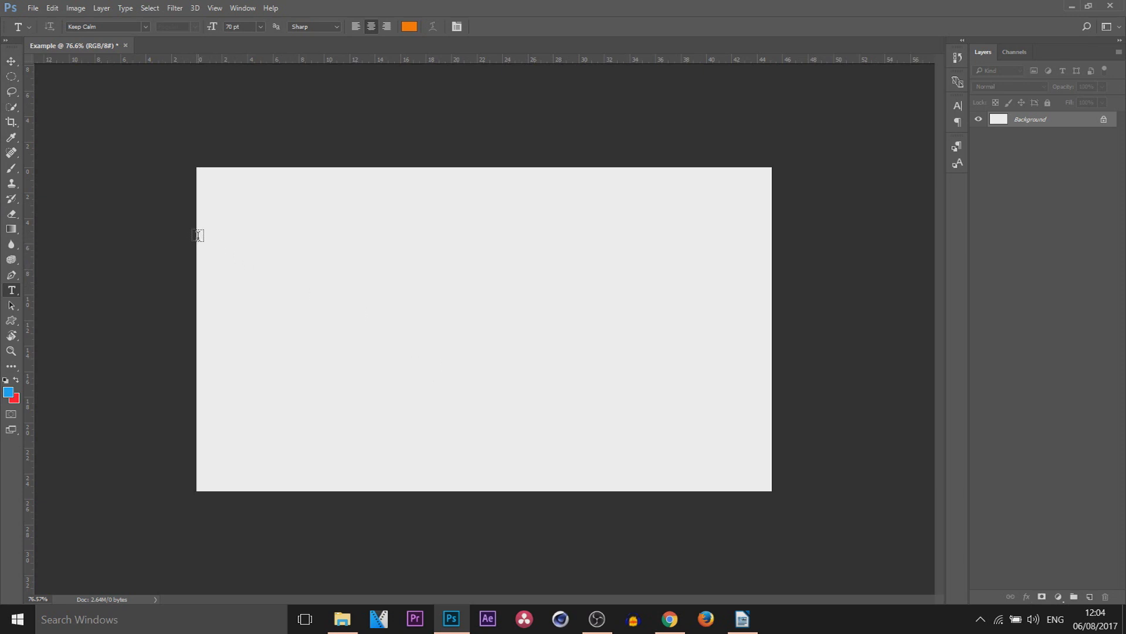
left_click_drag(197, 247, 772, 438)
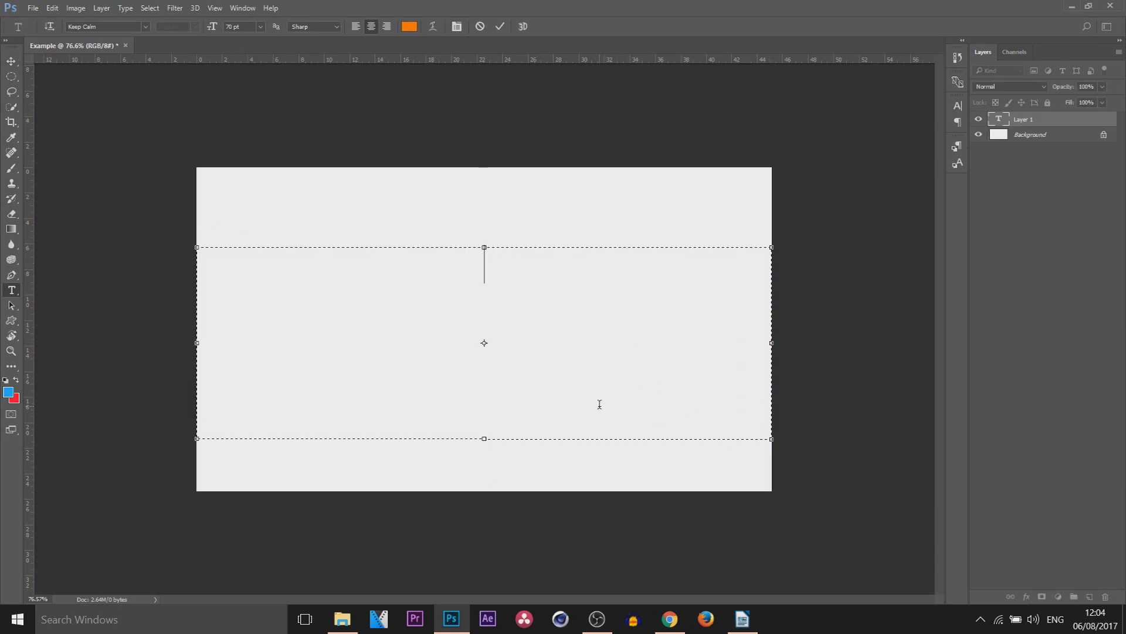
type("CASUALSAVAGE")
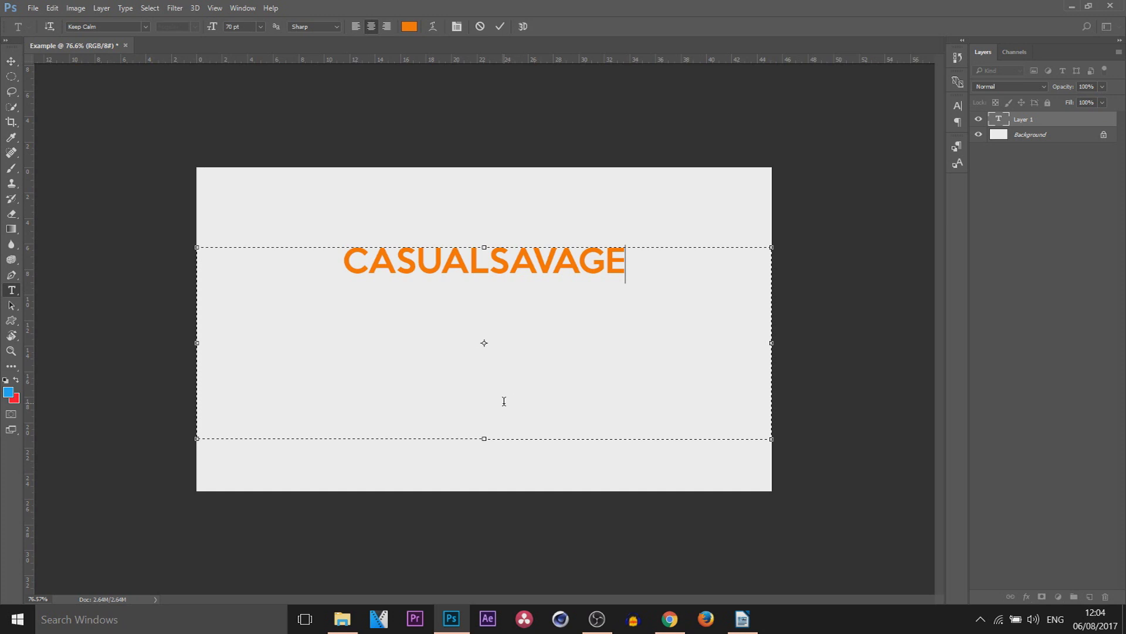
- Set the whole CASUALSAVAGE text to the Arial font in the Black style
key("ctrl+a")
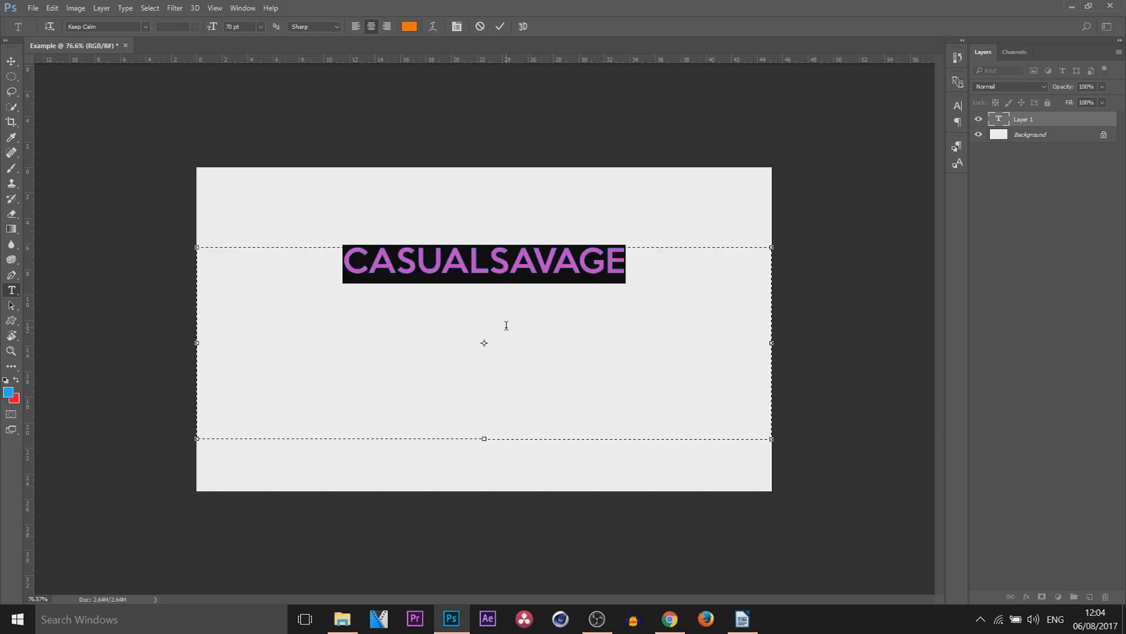
left_click(145, 27)
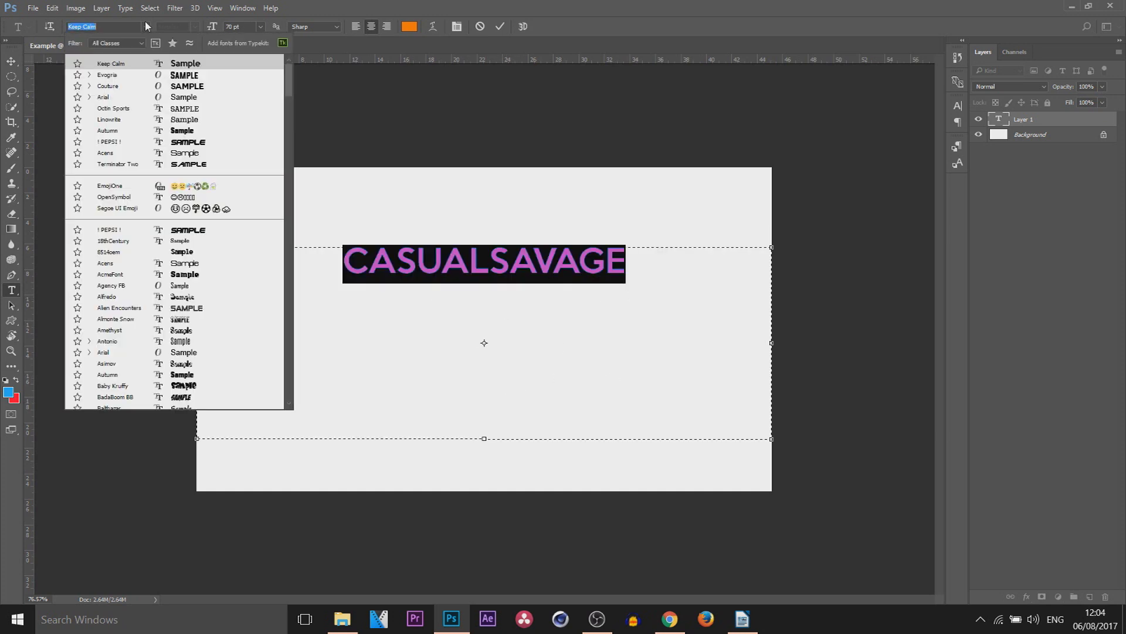
left_click(111, 100)
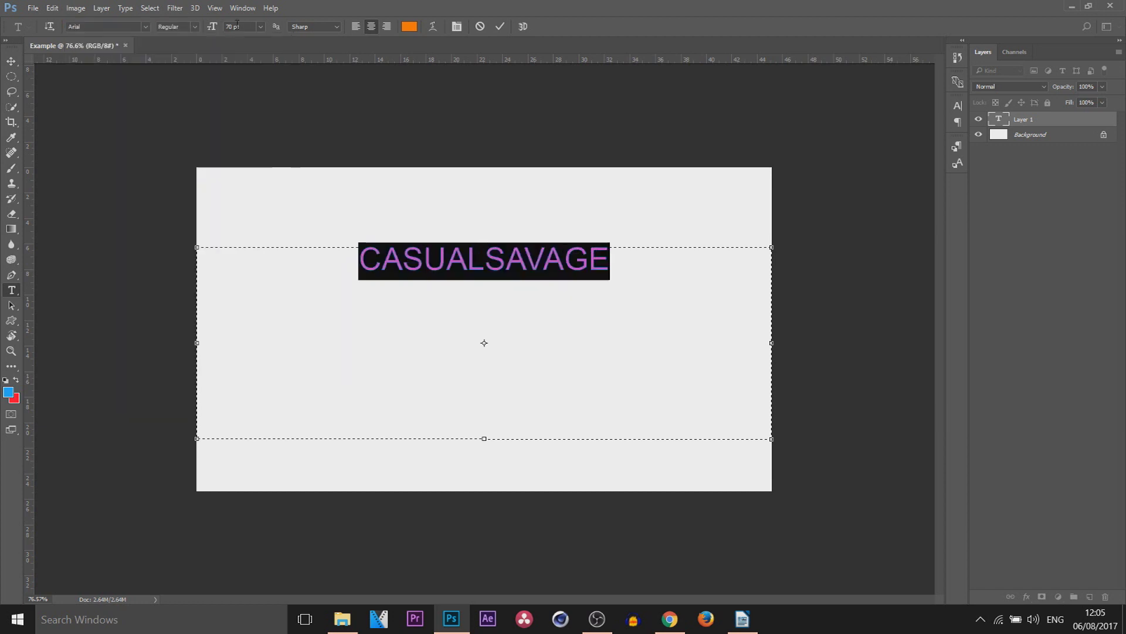
left_click(195, 28)
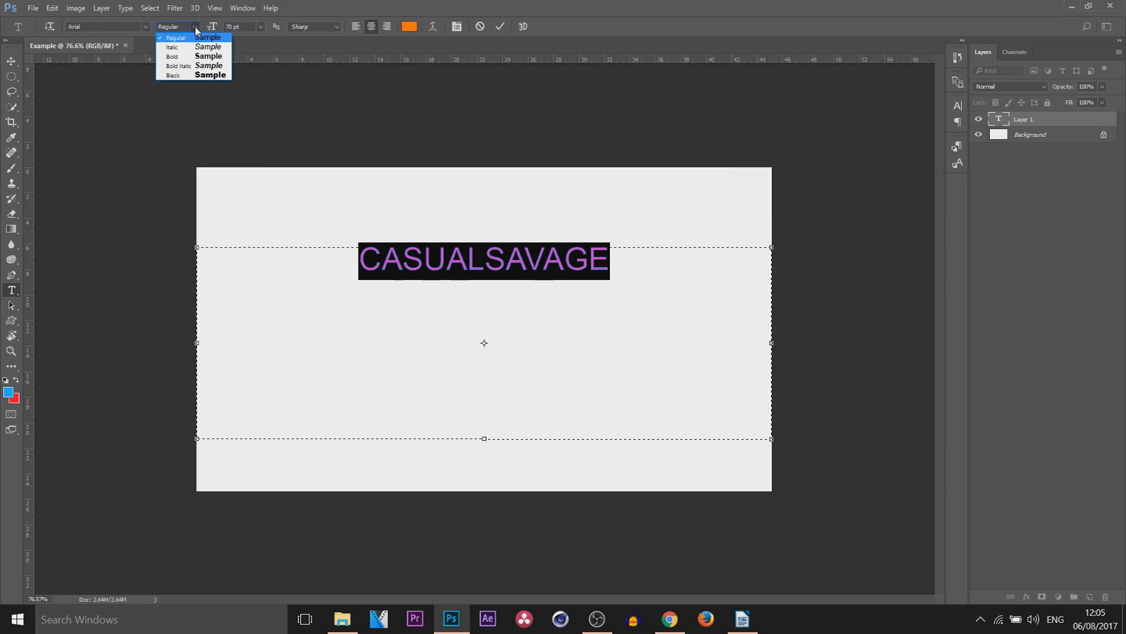
left_click(183, 76)
- Set the text to 106 pt with anti-aliasing None, comparing left and right alignment before returning to centred
left_click(233, 26)
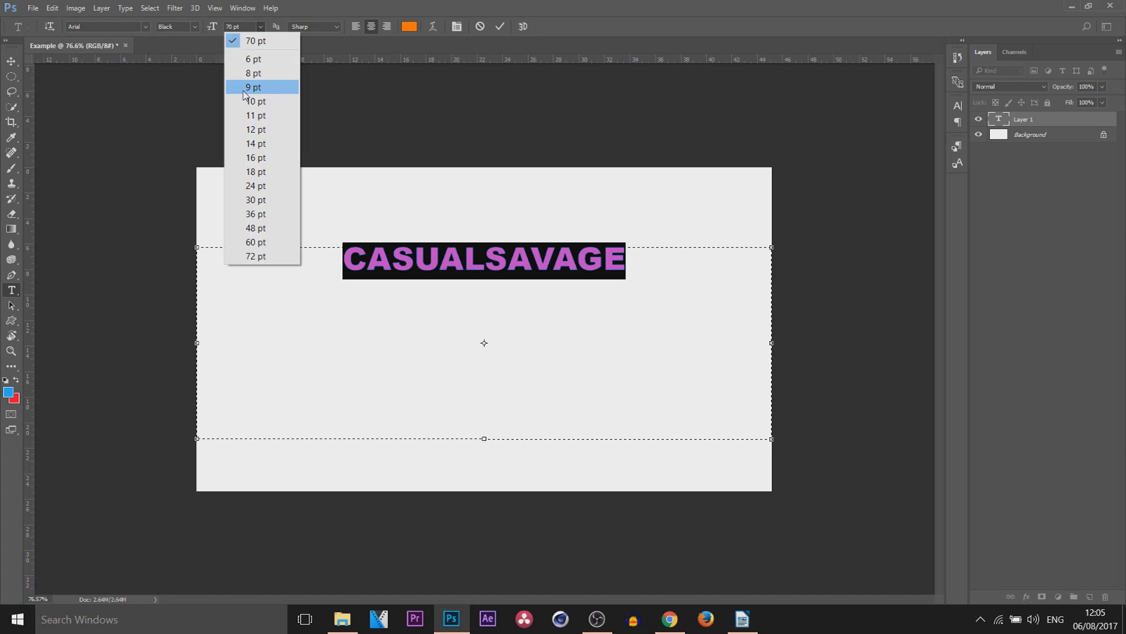
left_click_drag(212, 27, 356, 34)
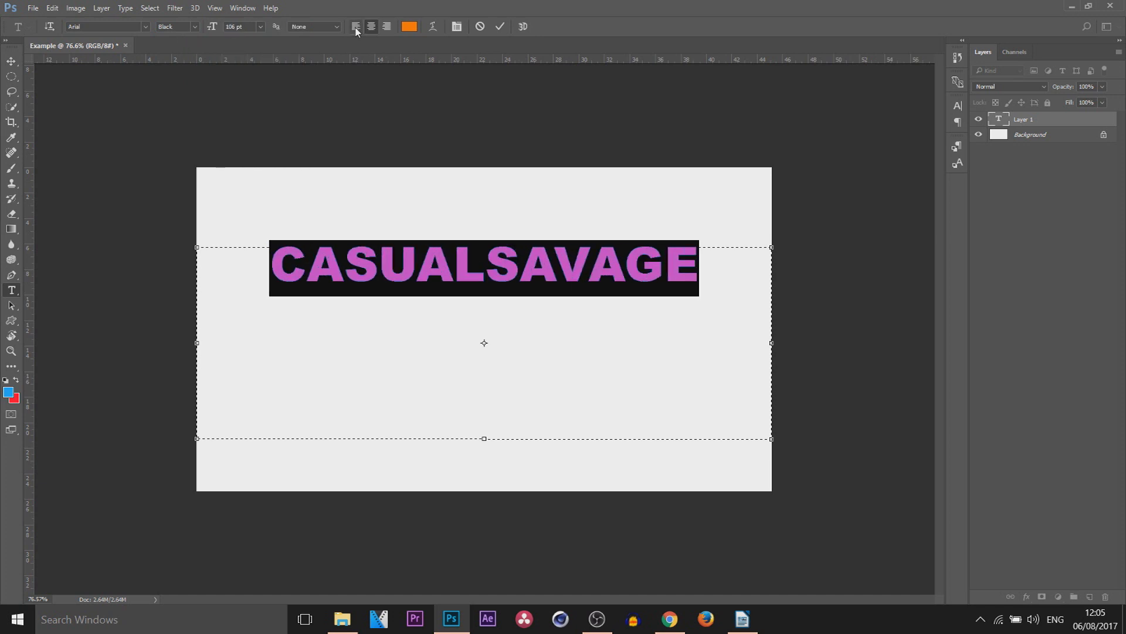
left_click(356, 27)
left_click(371, 26)
left_click(386, 26)
left_click(372, 27)
- Change the colour of the whole CASUALSAVAGE text to red, ff0000, and deselect the text
left_click(410, 28)
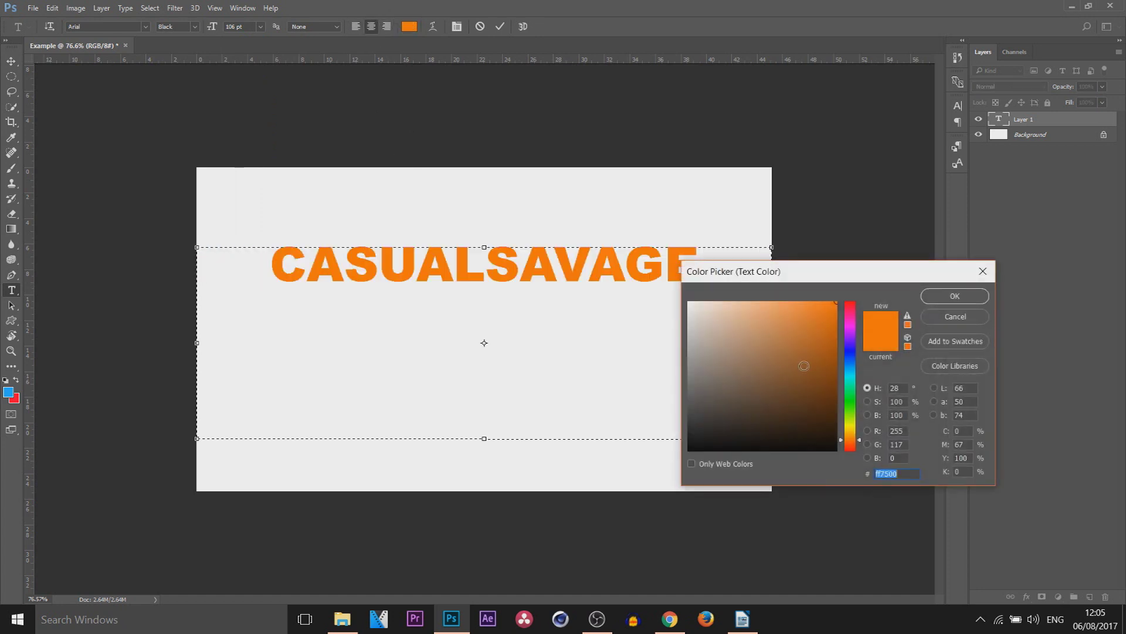
left_click(850, 390)
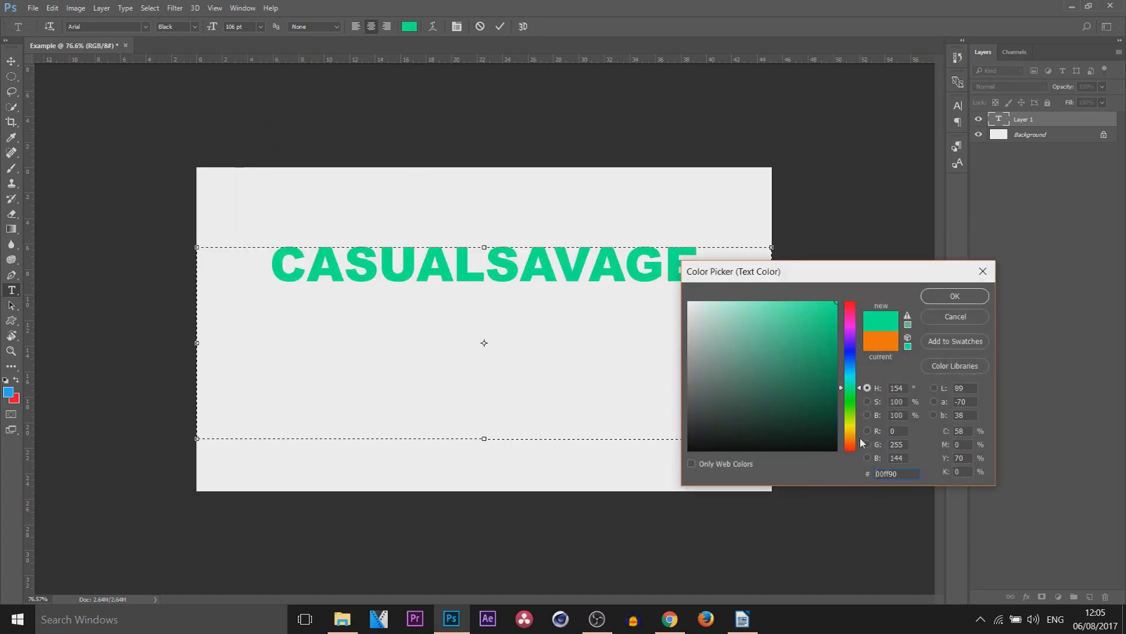
type("f000ff")
left_click_drag(849, 289, 843, 251)
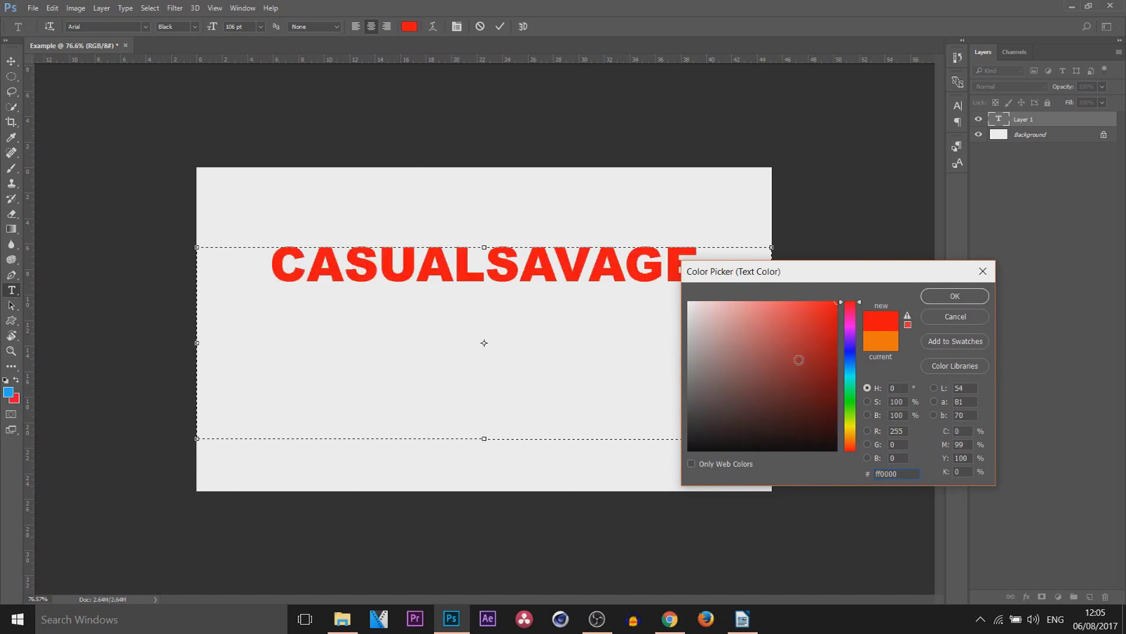
key("Return")
left_click(497, 295)
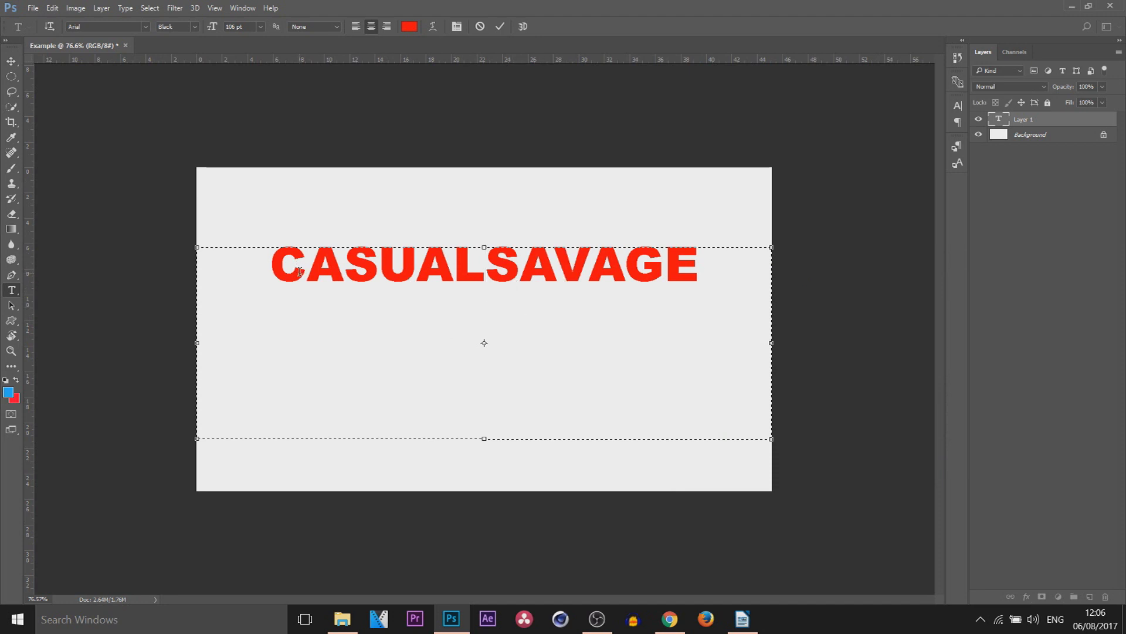
- Colour only the first two letters, CA, light blue
left_click_drag(343, 276, 160, 241)
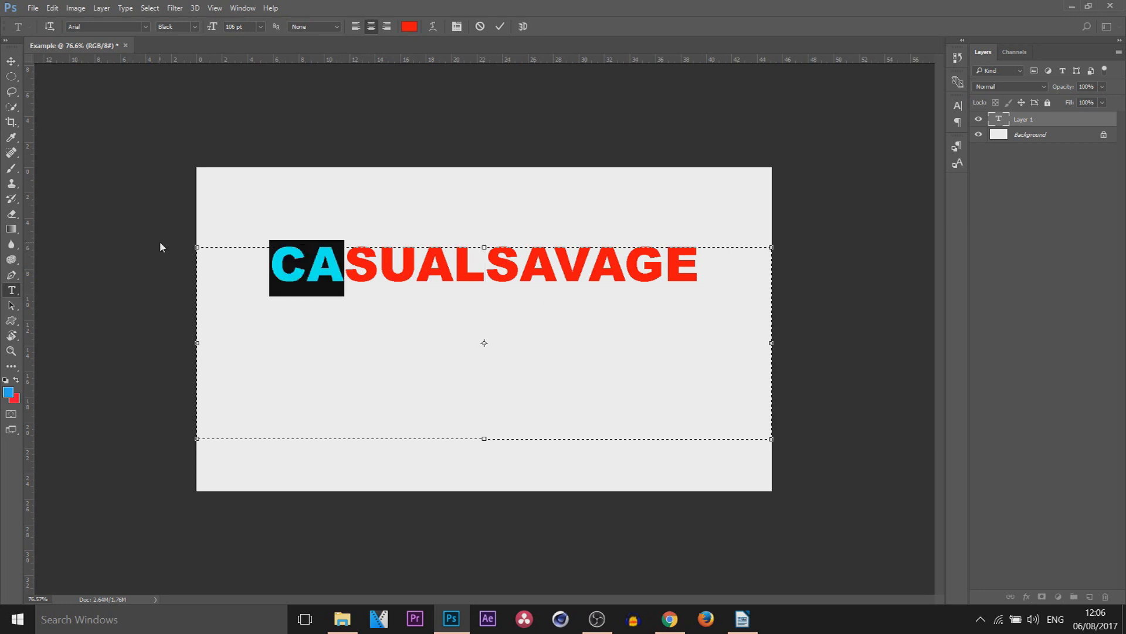
left_click(415, 27)
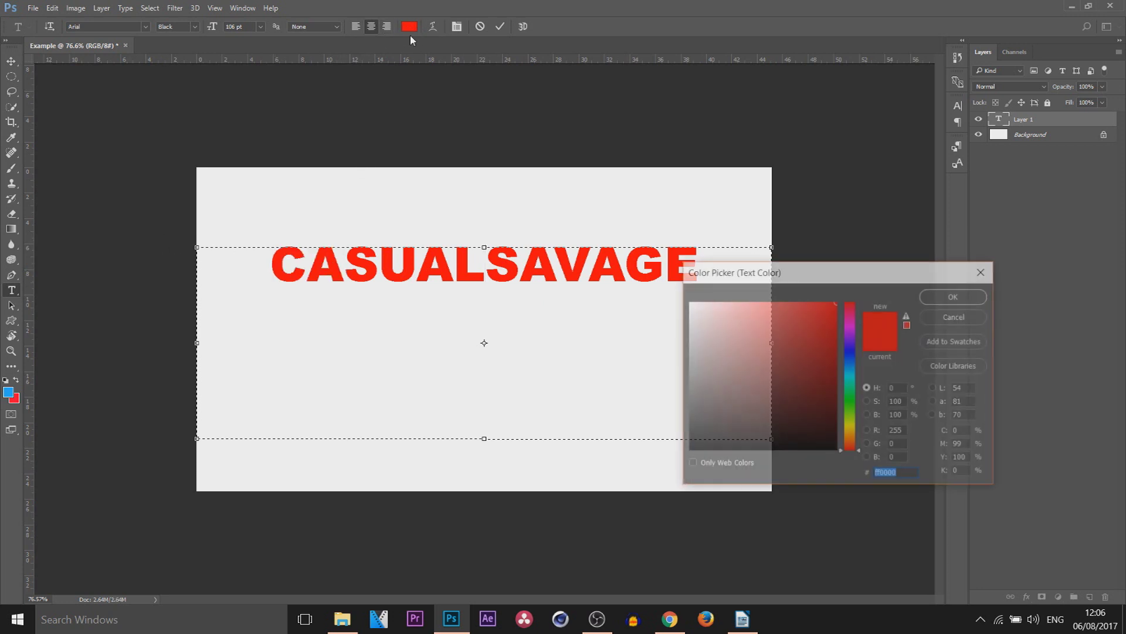
left_click_drag(716, 334, 377, 131)
left_click(850, 374)
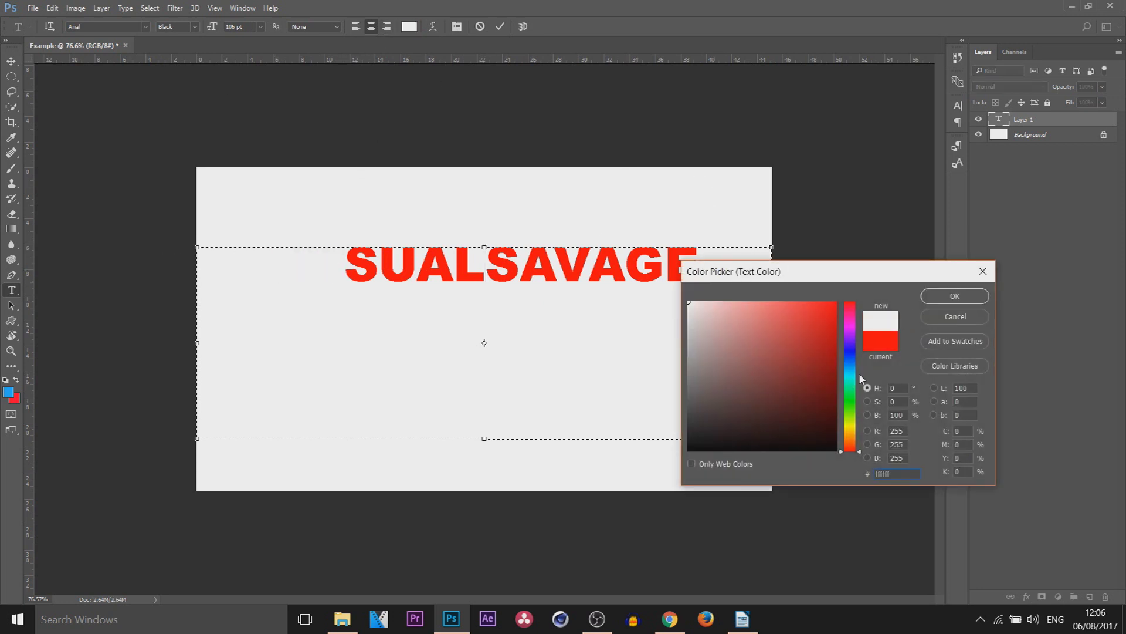
left_click(835, 303)
left_click(940, 302)
left_click(351, 278)
left_click(297, 272)
left_click(338, 273)
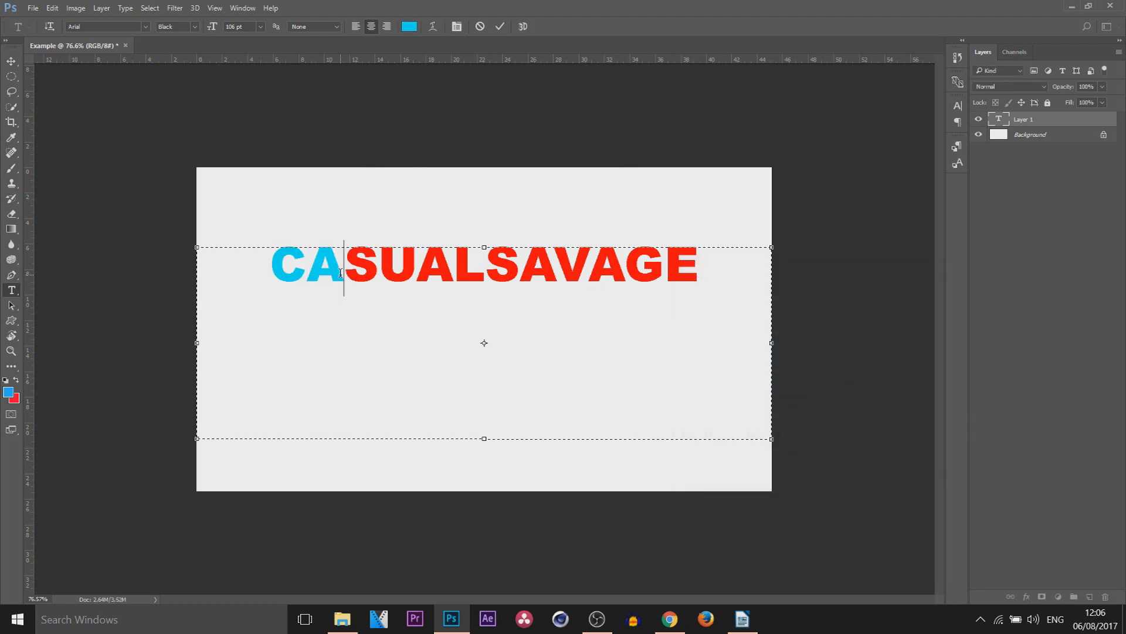
- Colour the letters AL at the end of CASUAL green
left_click_drag(356, 276, 485, 274)
left_click(416, 31)
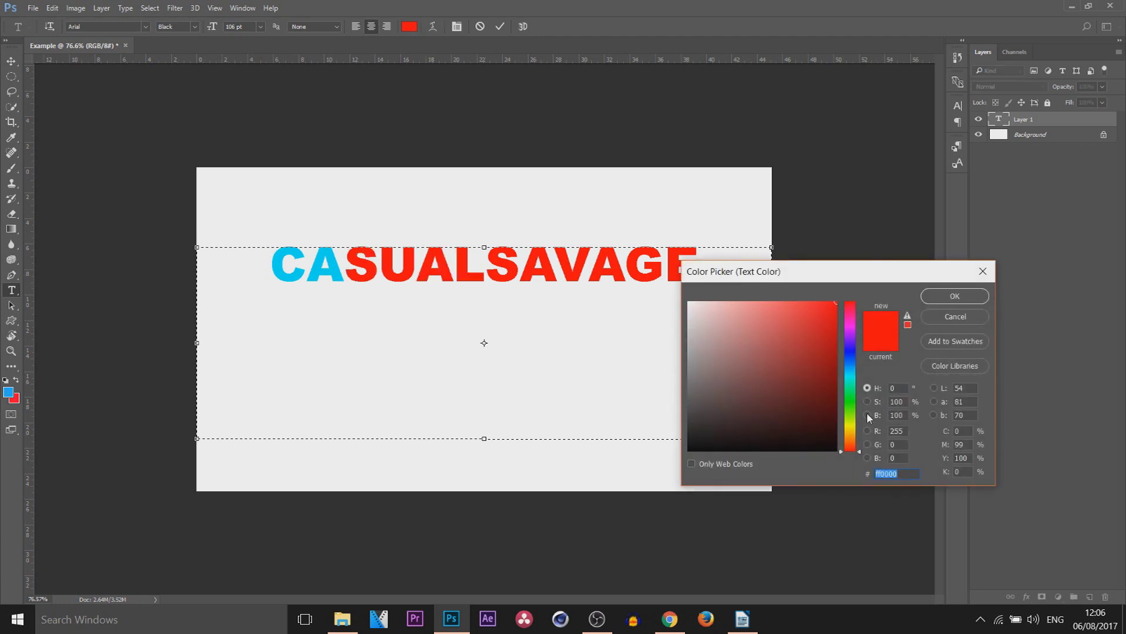
left_click(851, 410)
left_click(961, 296)
- Colour the word SAVAGE orange and discard the whole uncommitted text layer
left_click(624, 275)
left_click(496, 279)
key("shift+End")
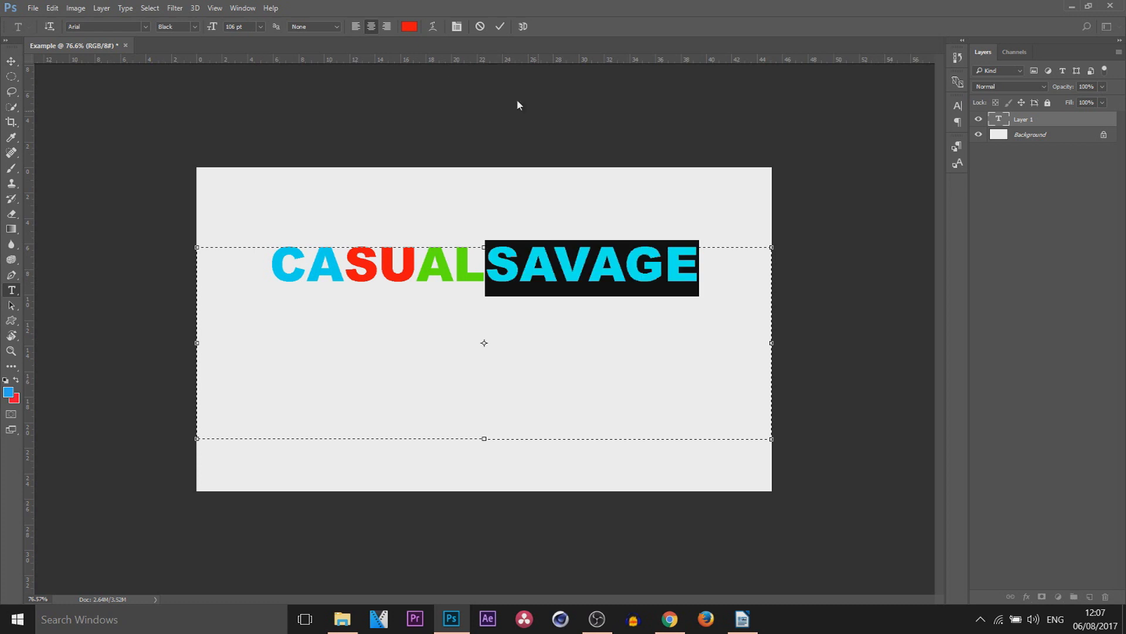
left_click(413, 29)
left_click_drag(849, 388, 849, 441)
left_click(955, 296)
left_click(700, 314)
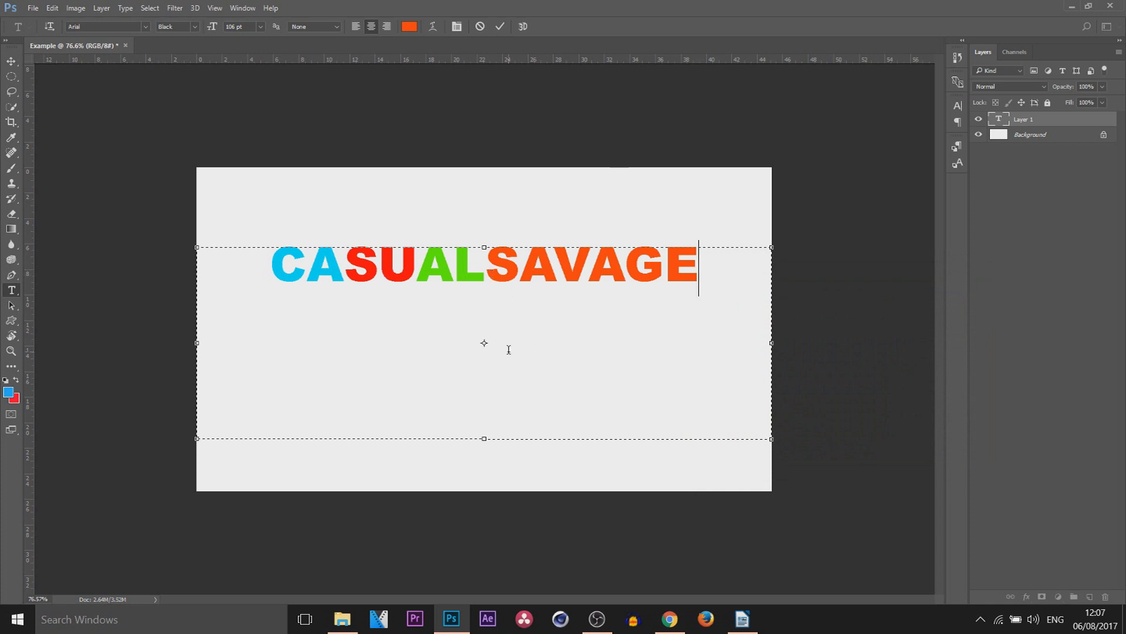
key("Escape")
- Create a tall vertical text box along the canvas's left edge and enter CASUALSAVAGE at 56 pt
right_click(12, 291)
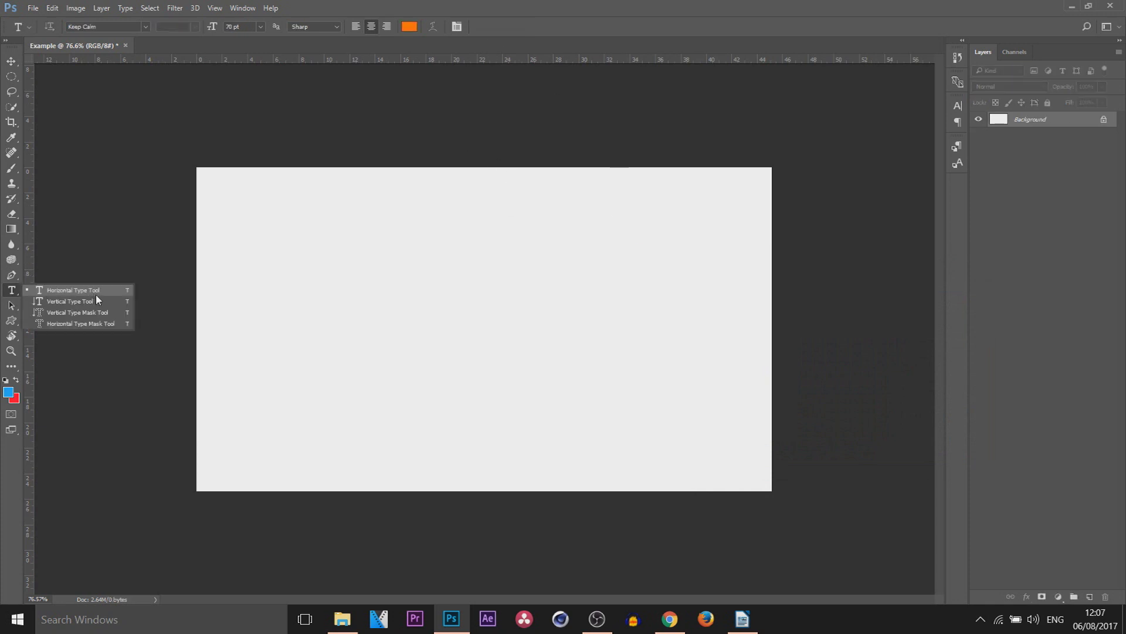
left_click(96, 300)
left_click_drag(197, 178, 348, 490)
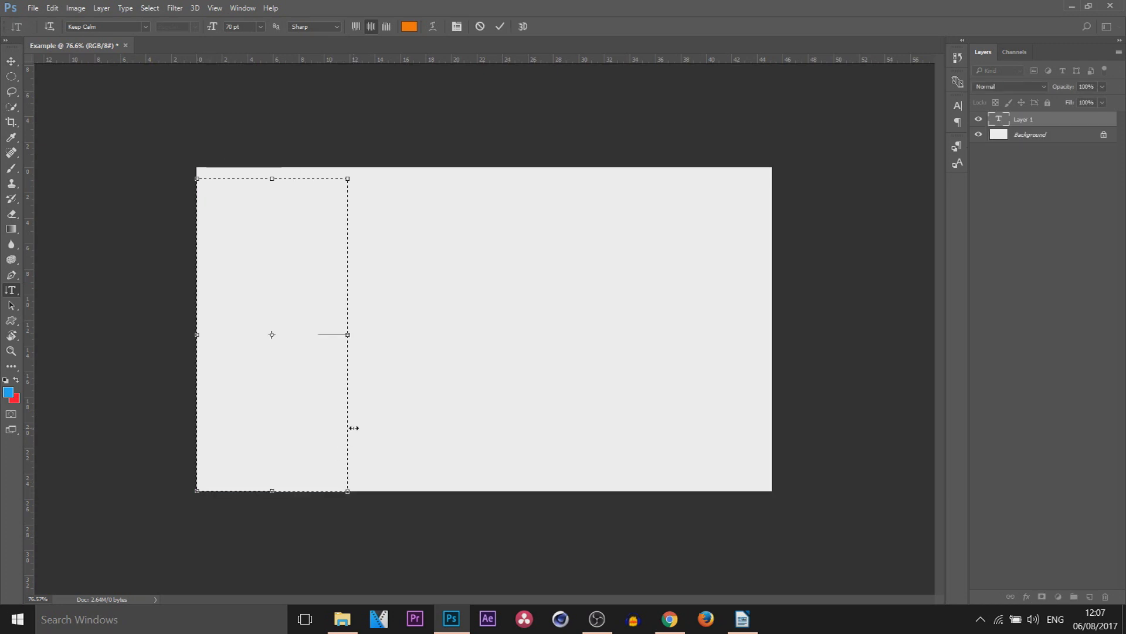
type("CASUA")
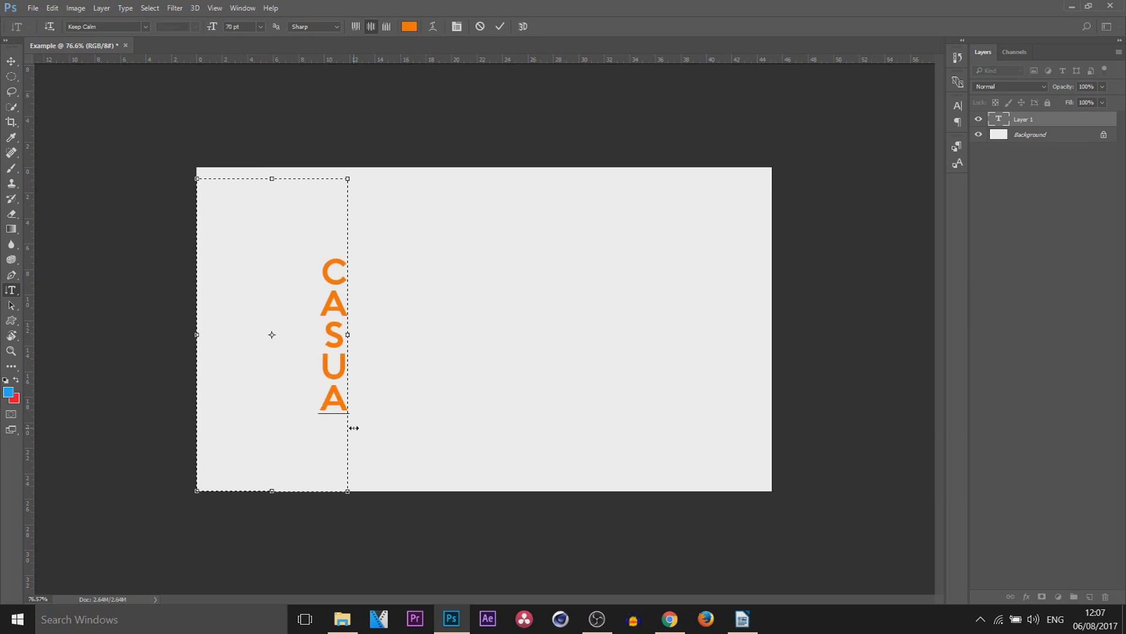
type("LSAVAGE")
key("ctrl+a")
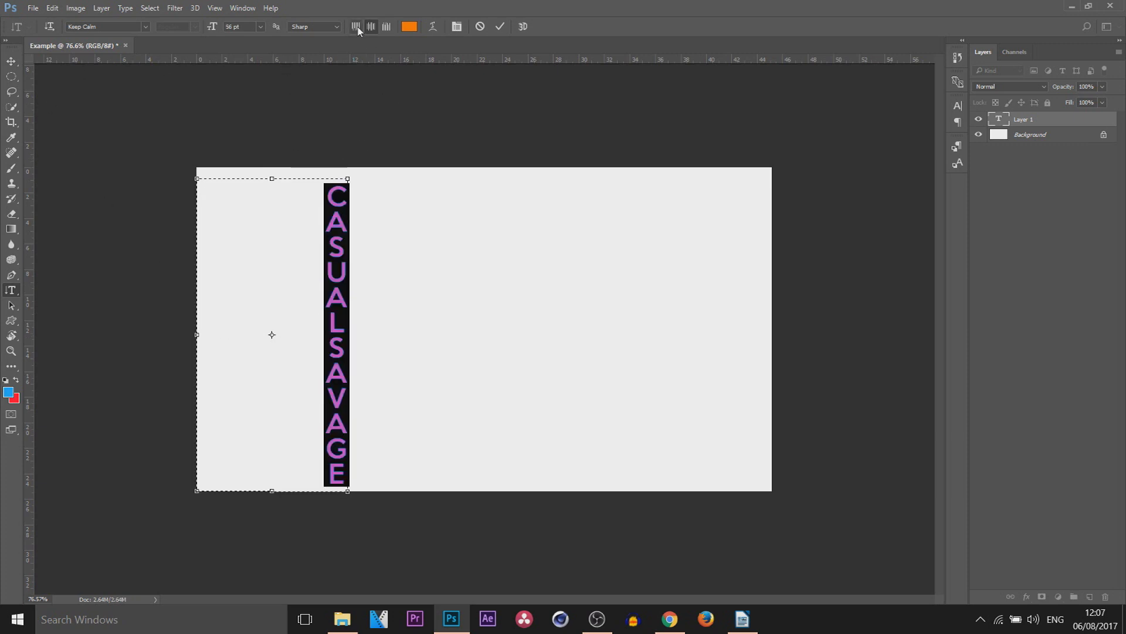
- Try top and centre alignment on the vertical CASUALSAVAGE text, commit it and move it against the canvas's left edge
left_click(358, 27)
left_click(376, 28)
left_click_drag(191, 333, 327, 334)
left_click(10, 61)
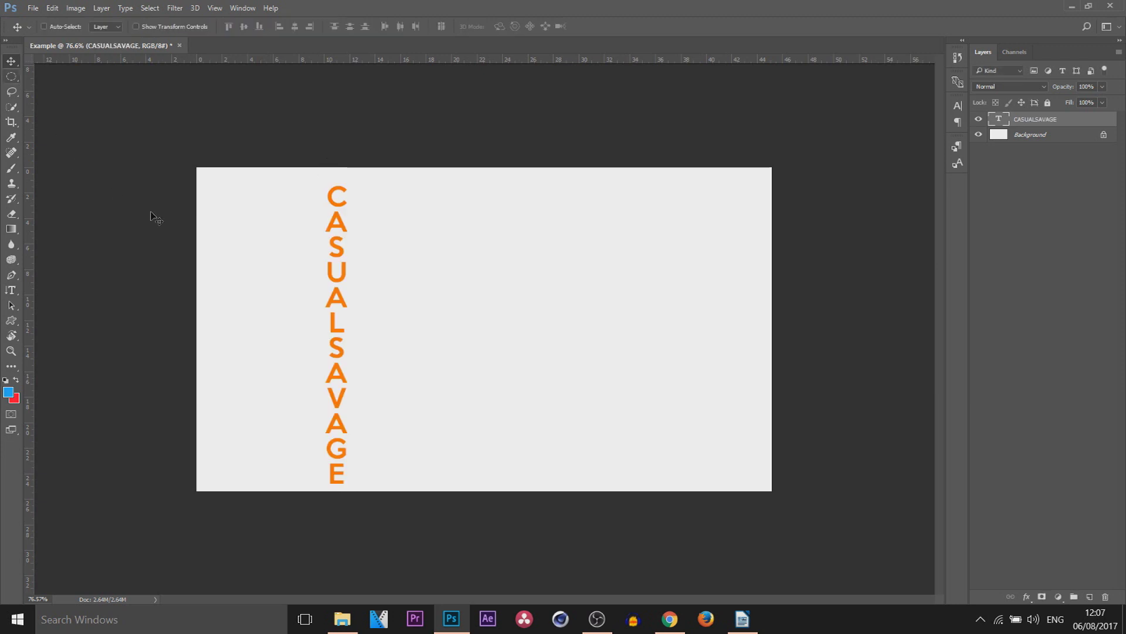
left_click_drag(357, 287, 228, 279)
left_click_drag(338, 398, 335, 394)
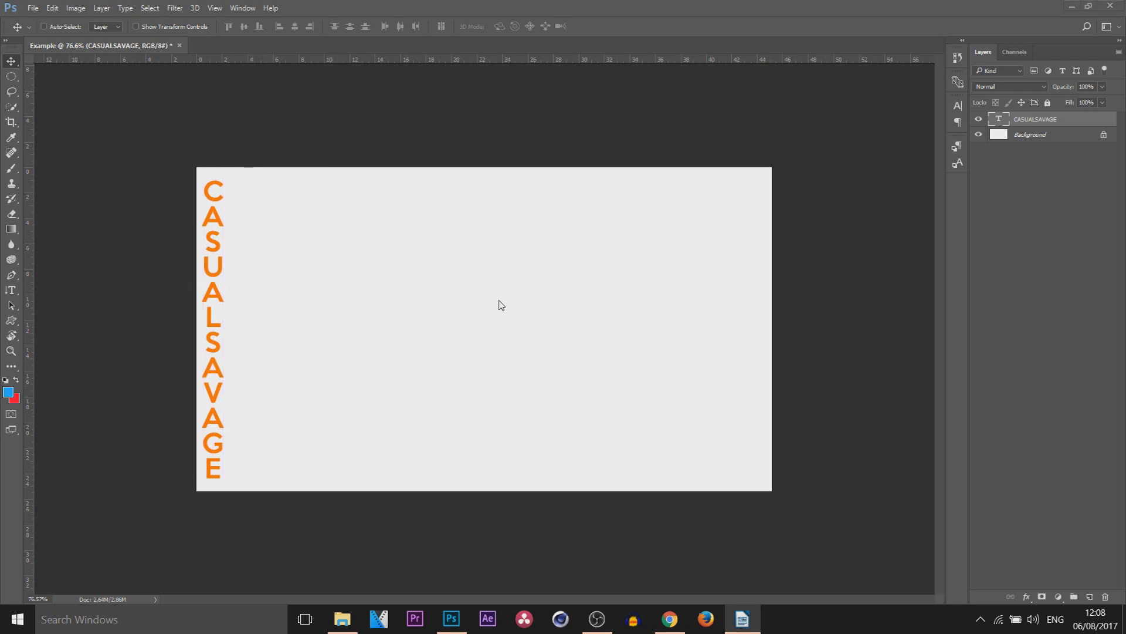
- Delete the vertical text layer and replace it with large horizontal orange CASUALSAVAGE text across the canvas
left_click_drag(234, 317, 507, 319)
key("Delete")
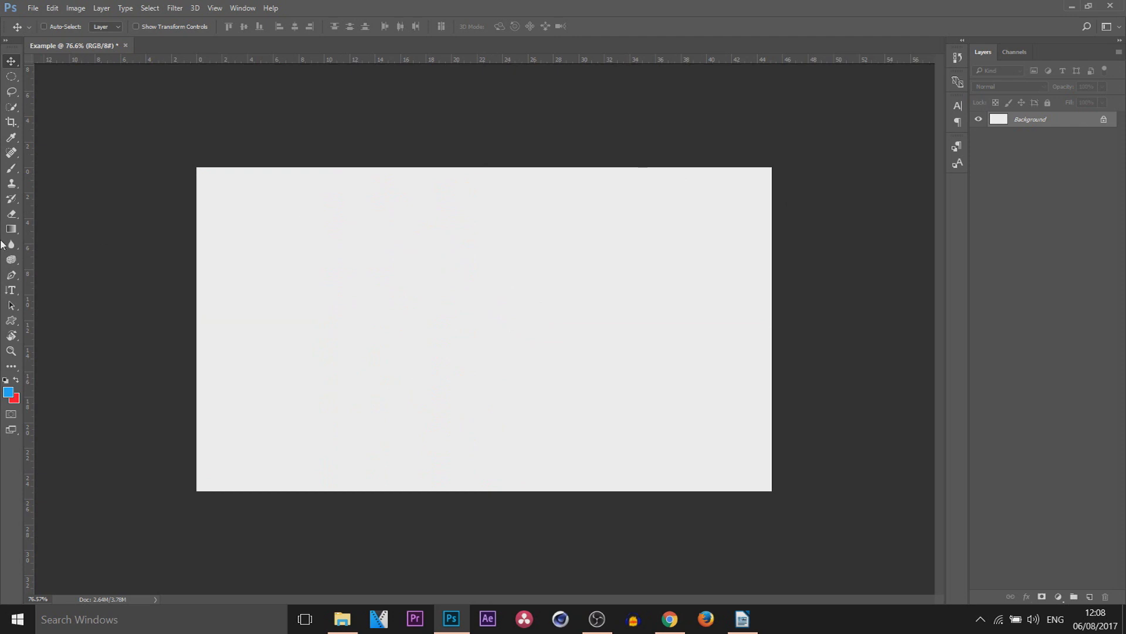
left_click_drag(10, 290, 33, 293)
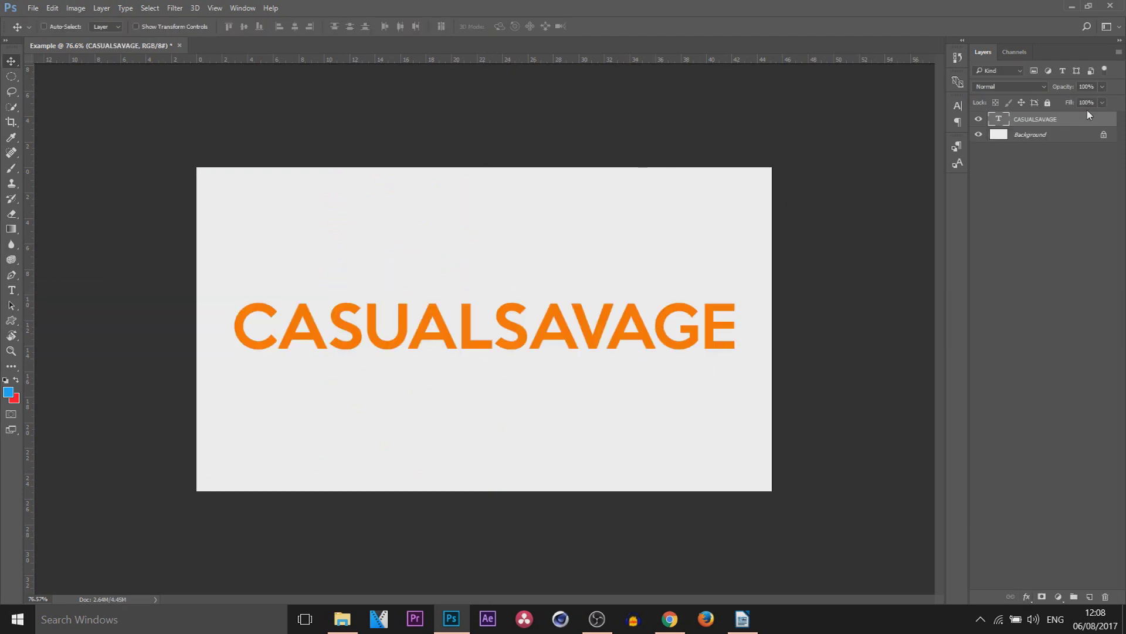
- Enable Bevel & Emboss and a 1 px stroke in the CASUALSAVAGE layer's blending options
right_click(1021, 122)
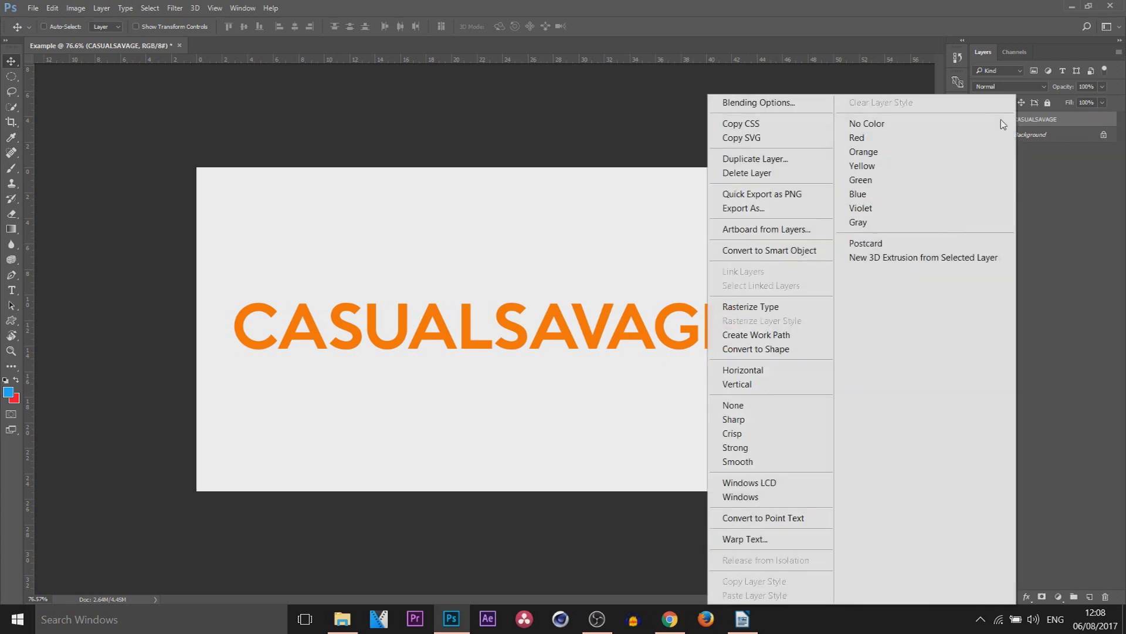
left_click(796, 105)
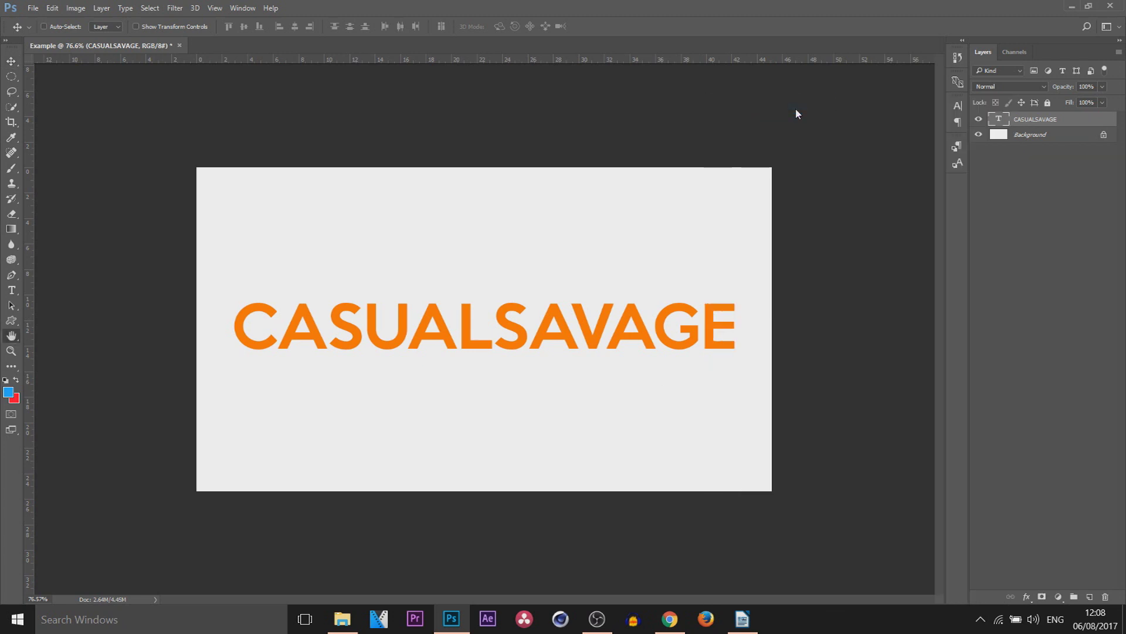
left_click_drag(699, 133, 851, 15)
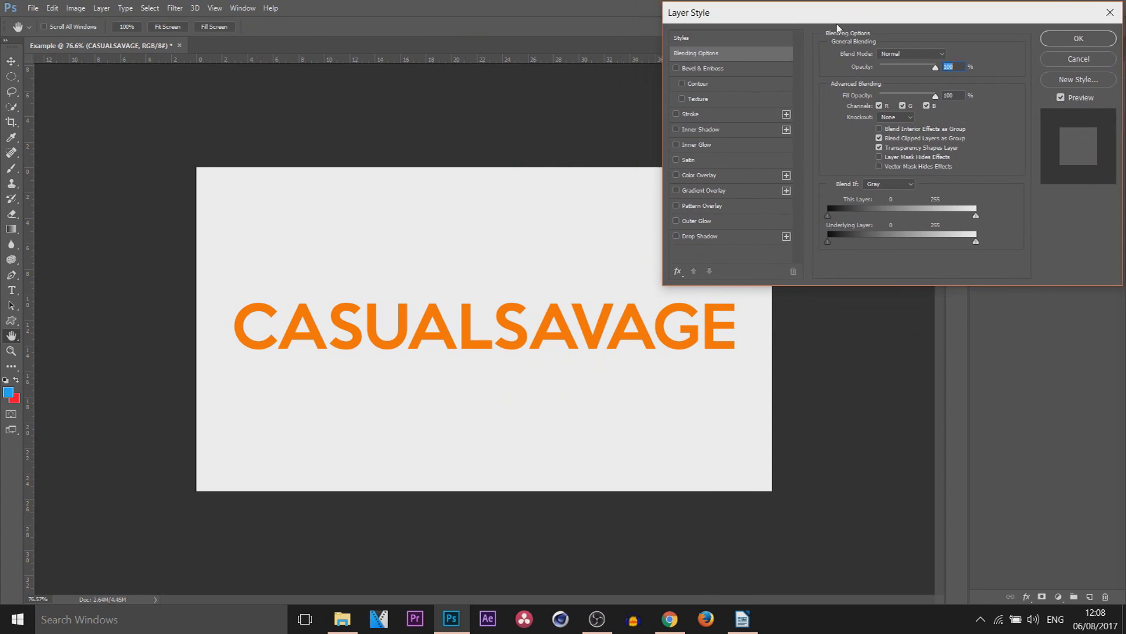
left_click(696, 69)
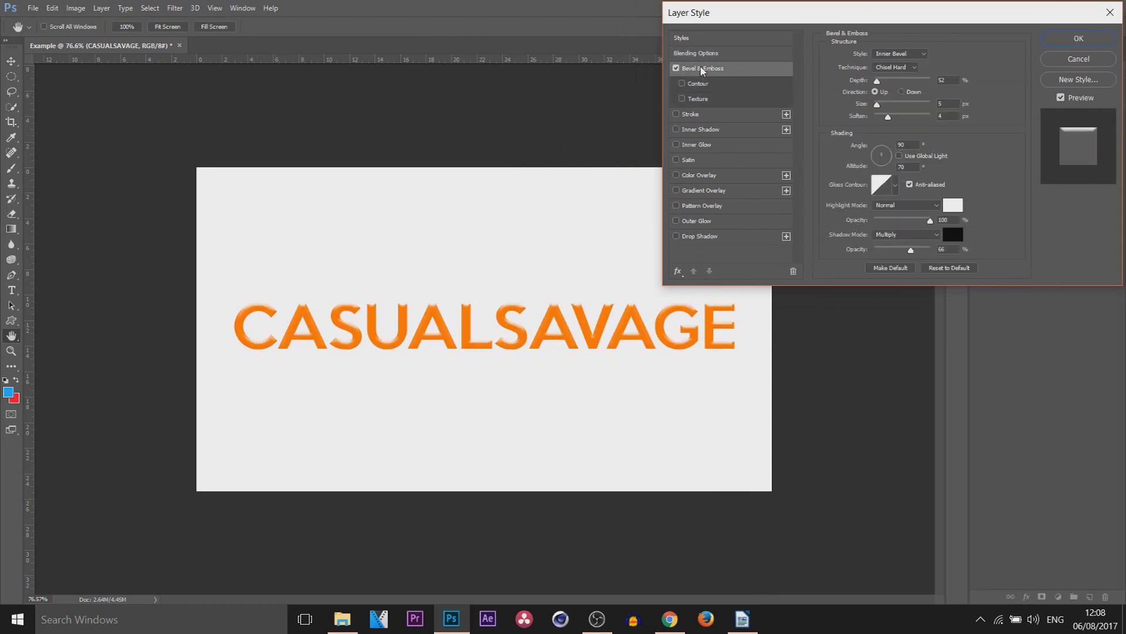
left_click(685, 116)
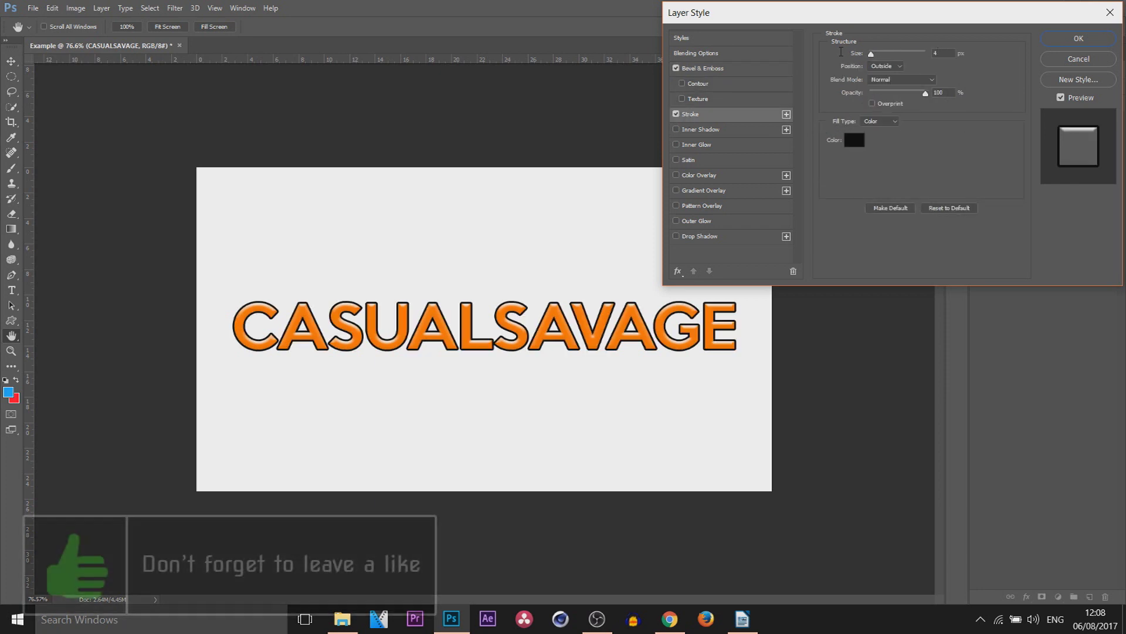
type("1")
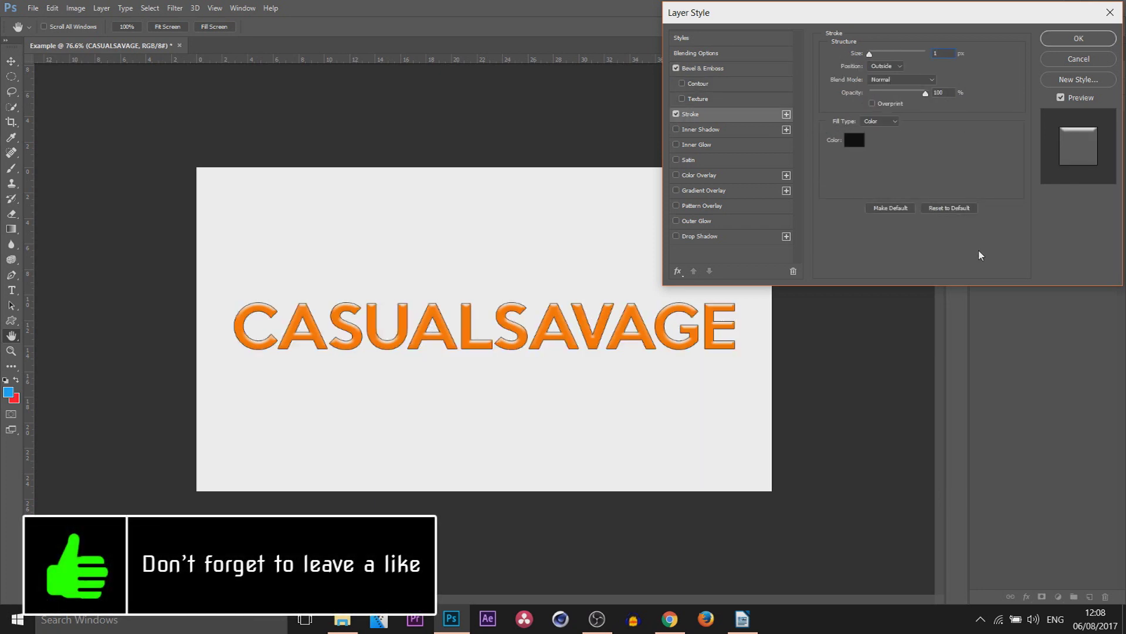
- Add an inner shadow to the text layer, set its colour to black (000000) and increase its size slightly
left_click(709, 130)
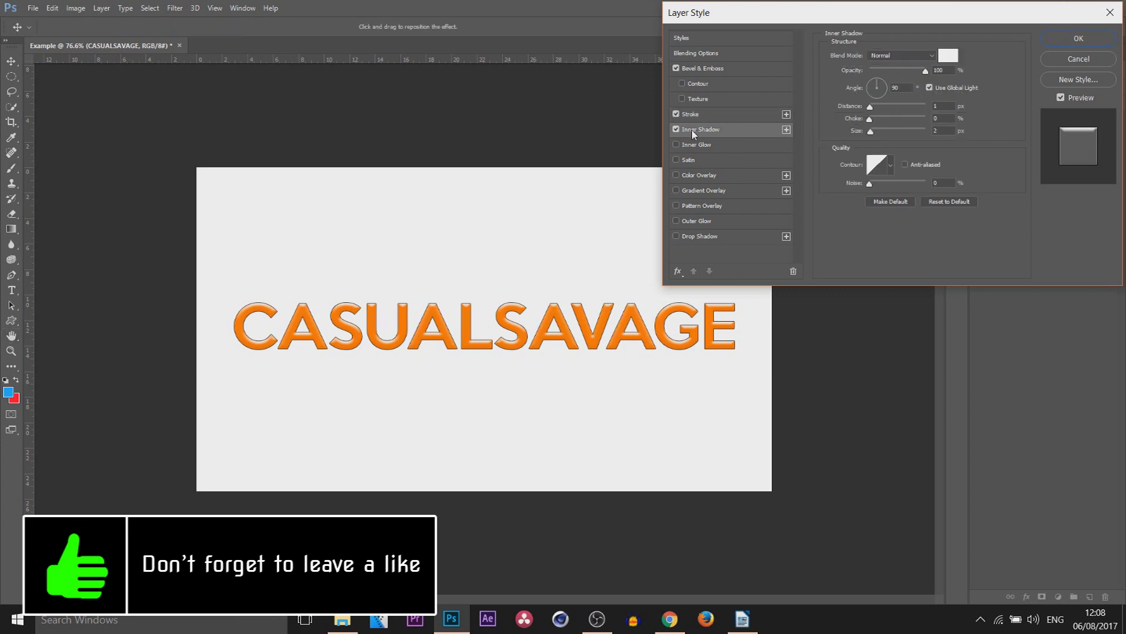
left_click(948, 56)
type("000000")
left_click(933, 297)
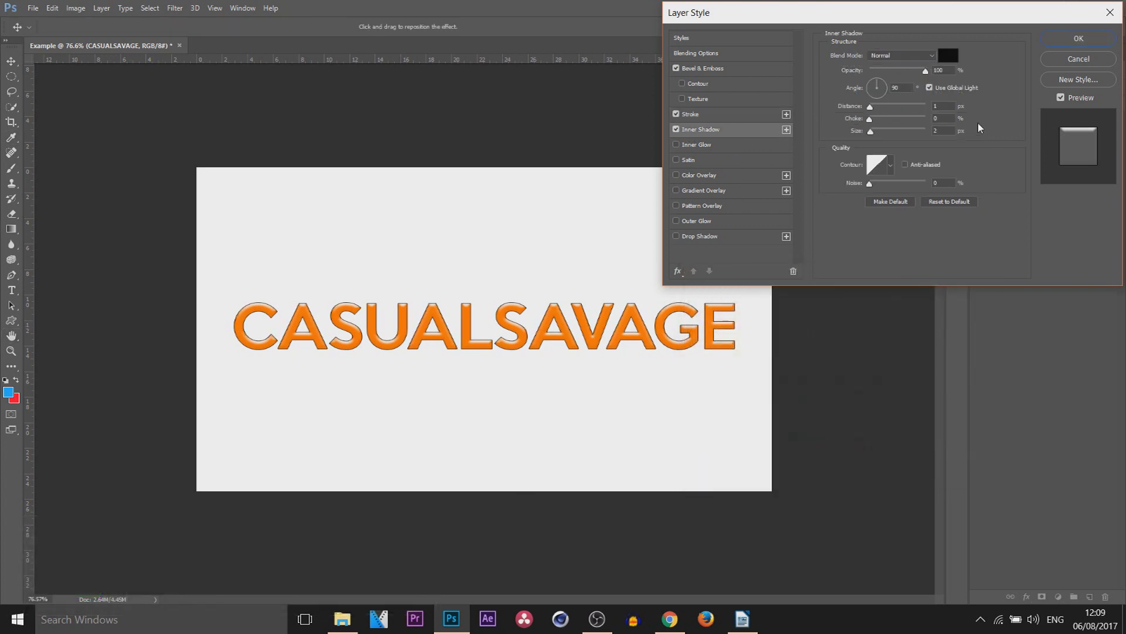
left_click_drag(870, 131, 874, 134)
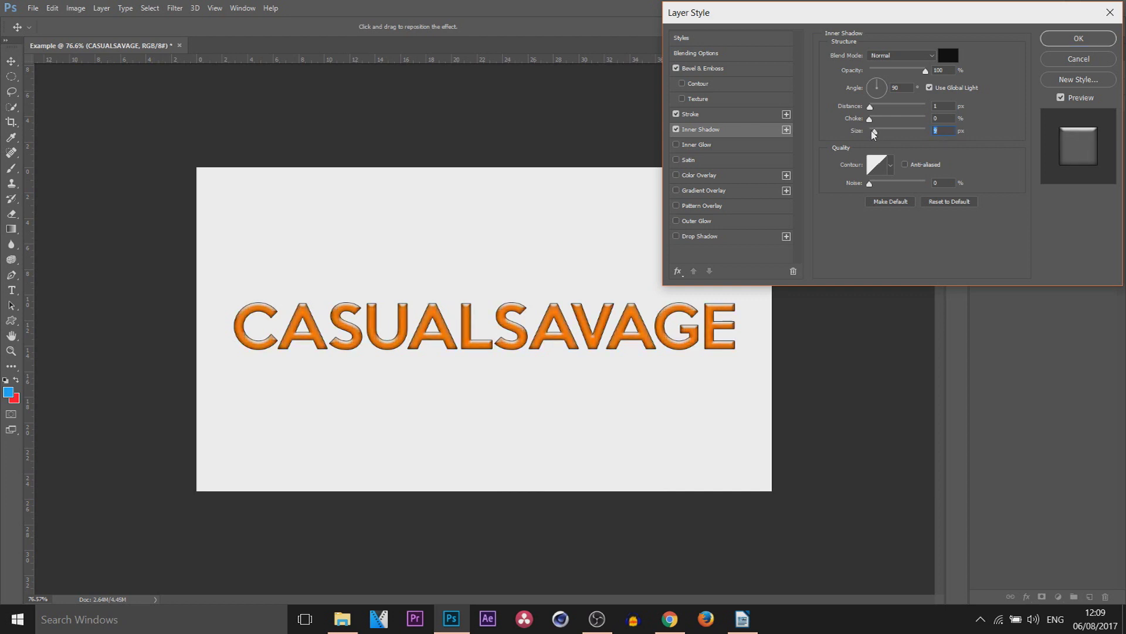
- Add an inner glow to the text layer, set its colour to red (ff0000) and increase its size slightly
left_click(707, 147)
left_click(855, 94)
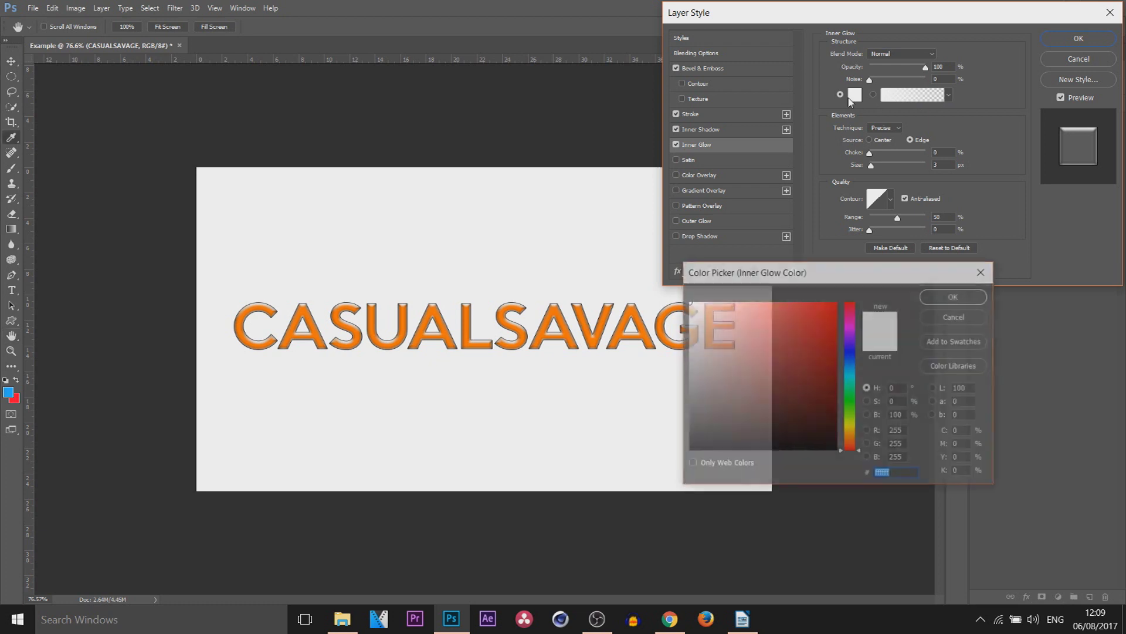
type("ff0000")
left_click(938, 298)
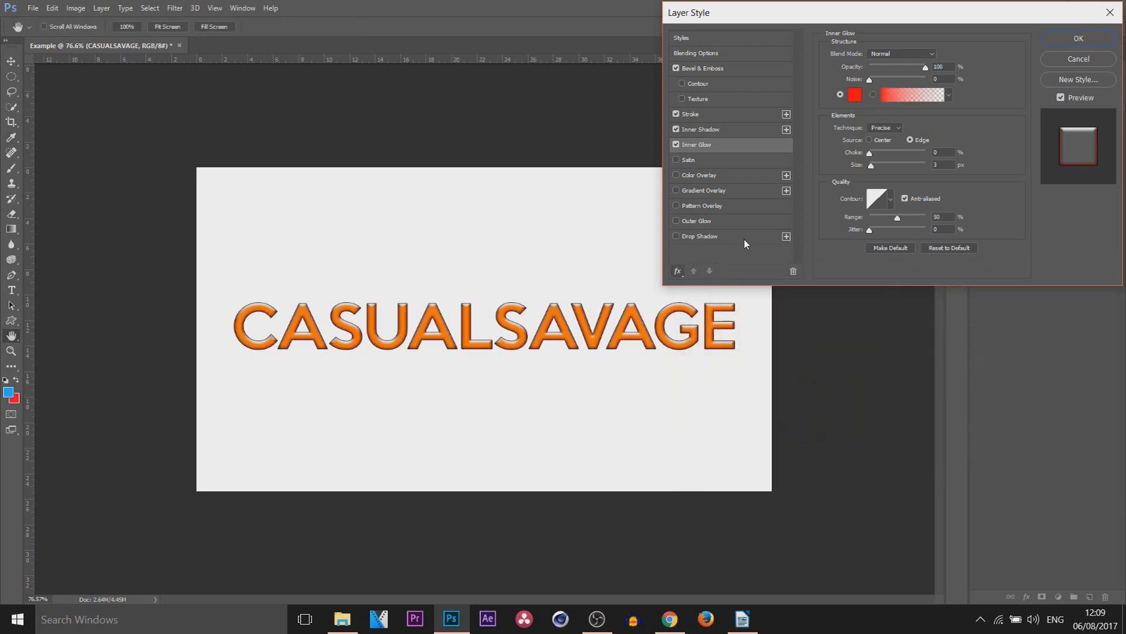
left_click_drag(871, 168, 875, 167)
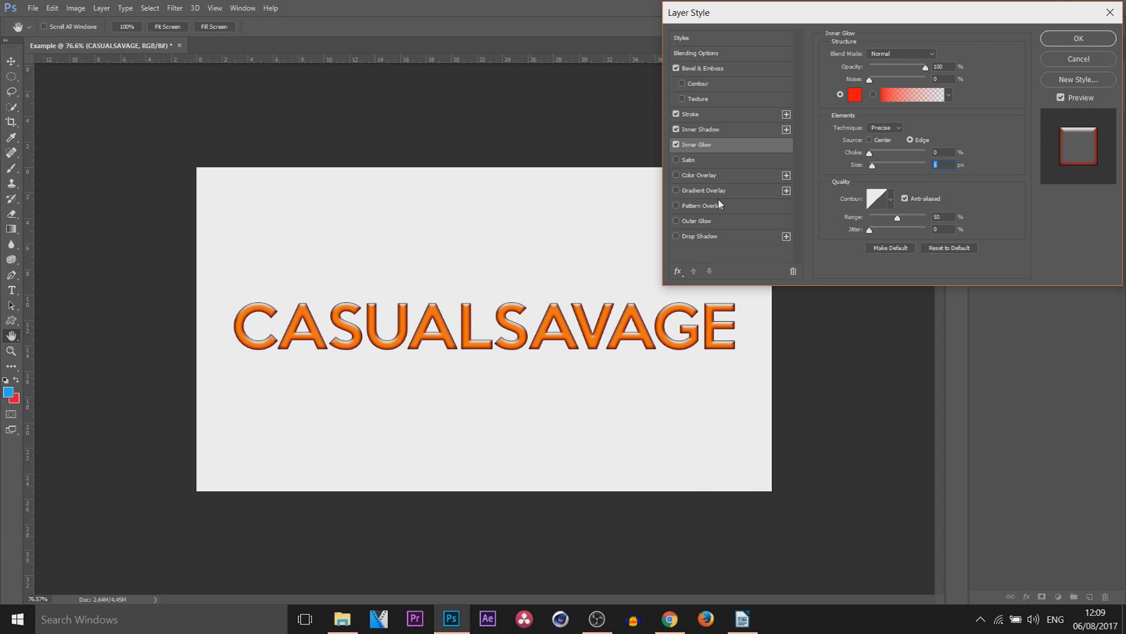
- Enable the Satin effect on the text layer, toggling it off and on to compare
left_click(676, 160)
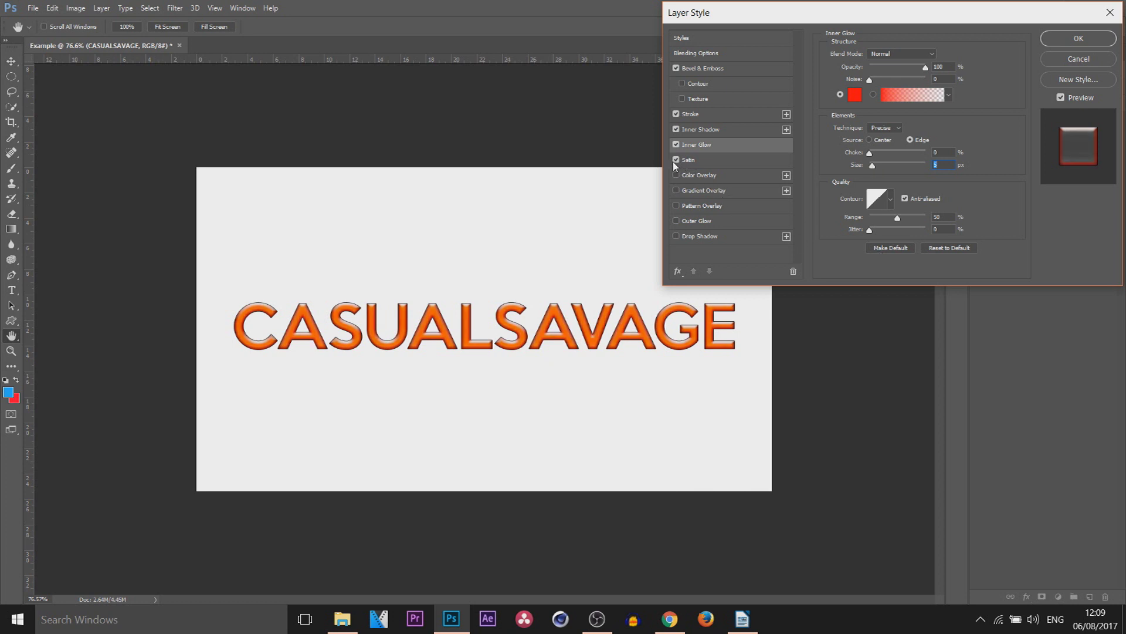
left_click(676, 162)
left_click(676, 162)
- Try a blue Color Overlay with the Screen blend mode on the text, and disable the overlay again
left_click(675, 176)
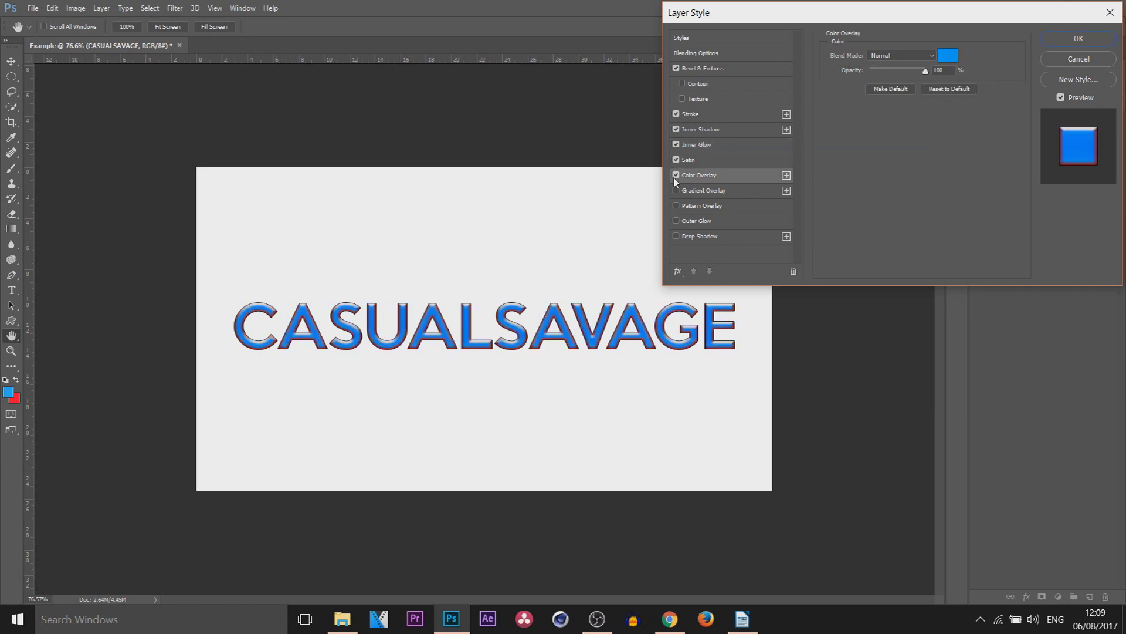
left_click(898, 56)
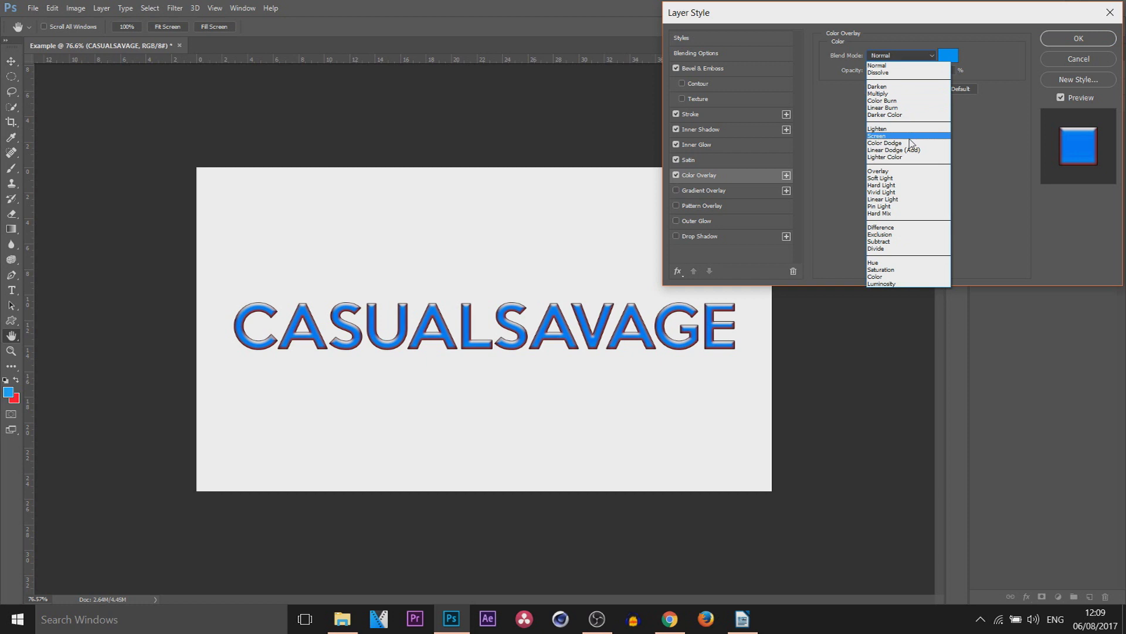
left_click(911, 137)
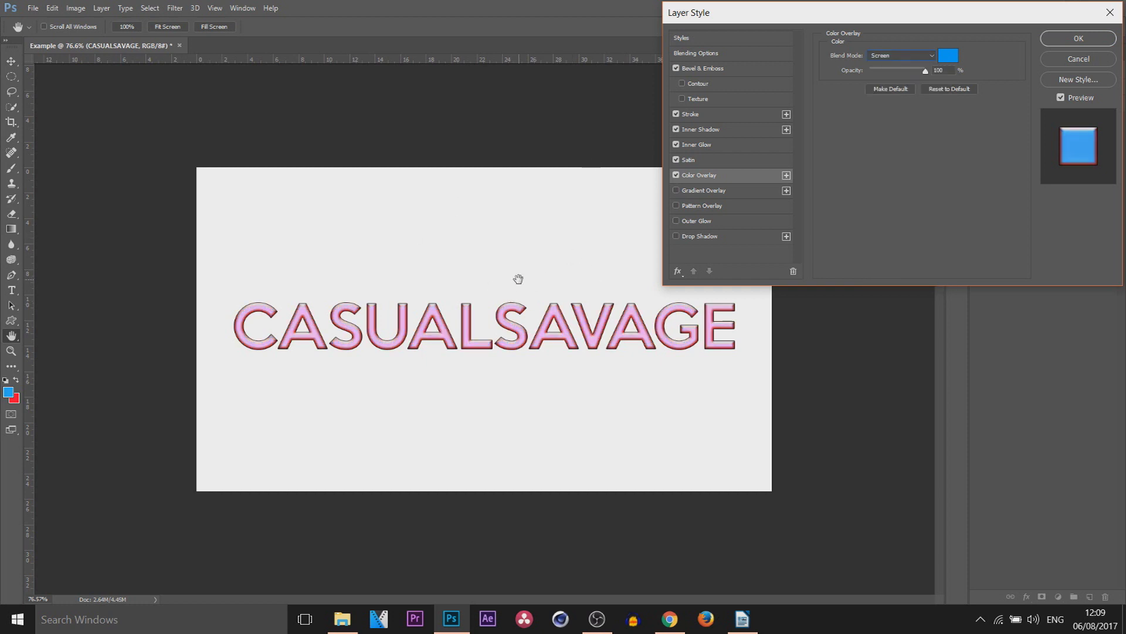
left_click(676, 175)
- Enable the Gradient Overlay and load the Foreground to Transparent preset into its gradient
left_click(676, 190)
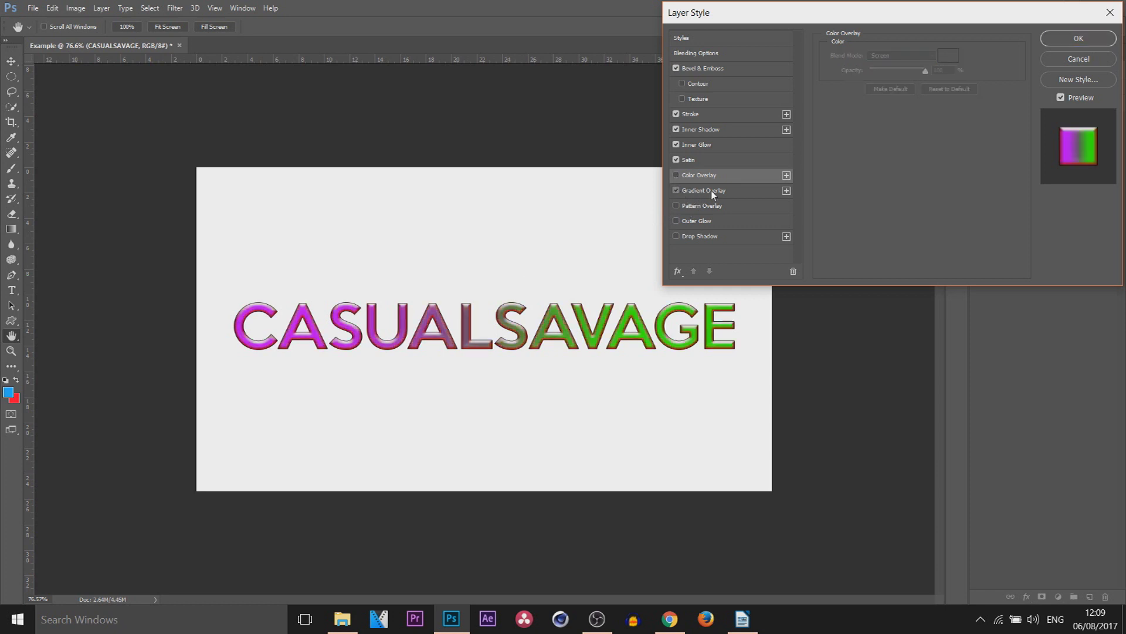
left_click(709, 191)
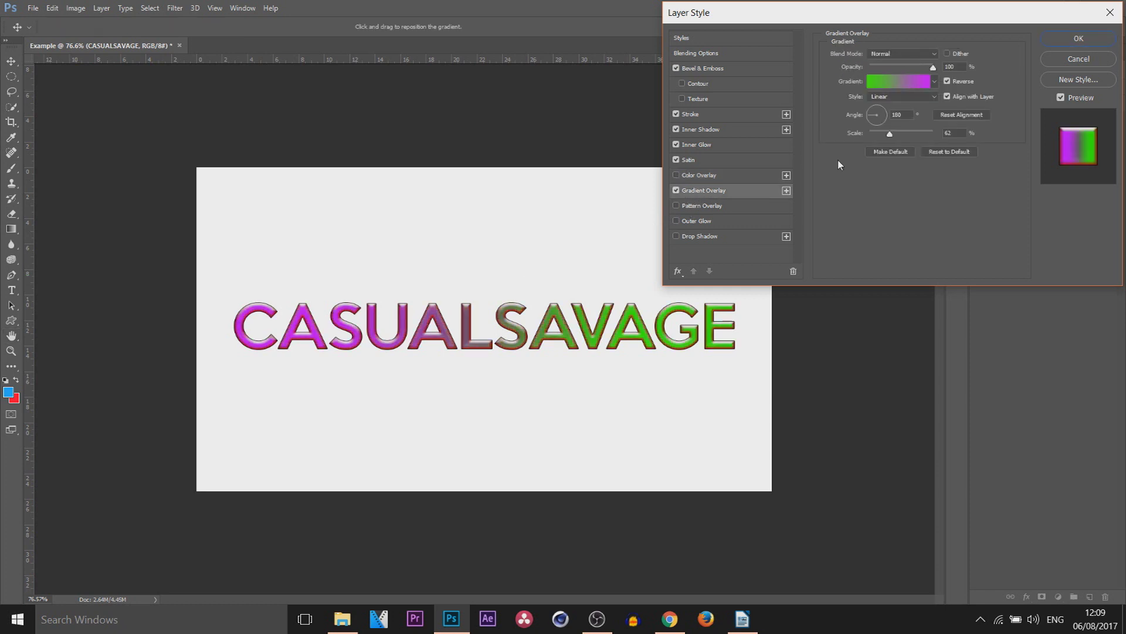
left_click(892, 80)
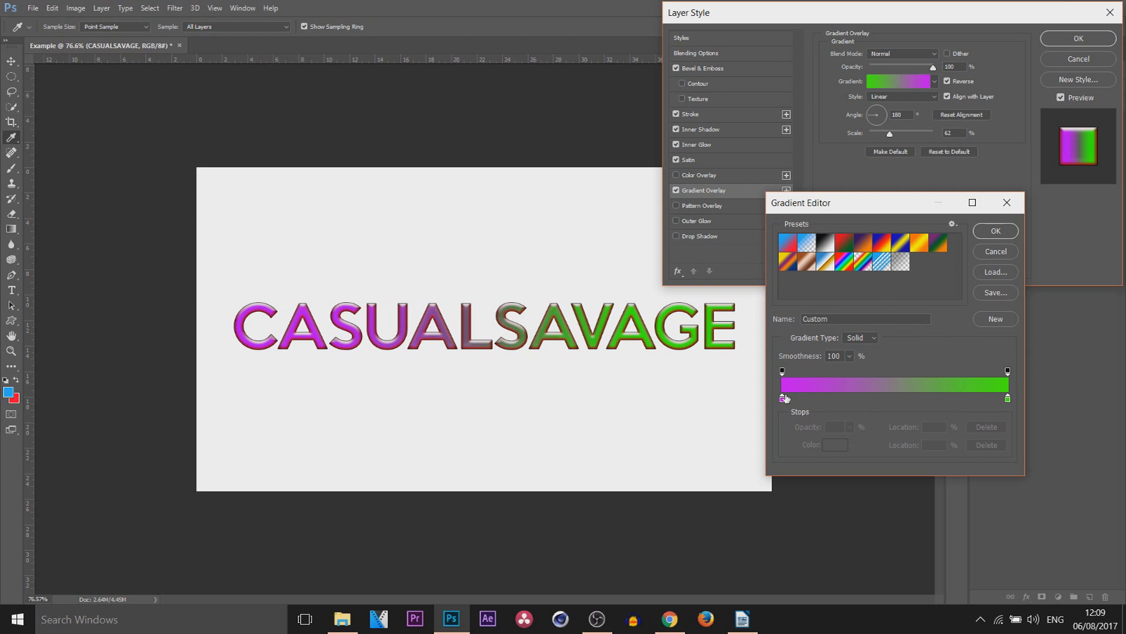
left_click(809, 244)
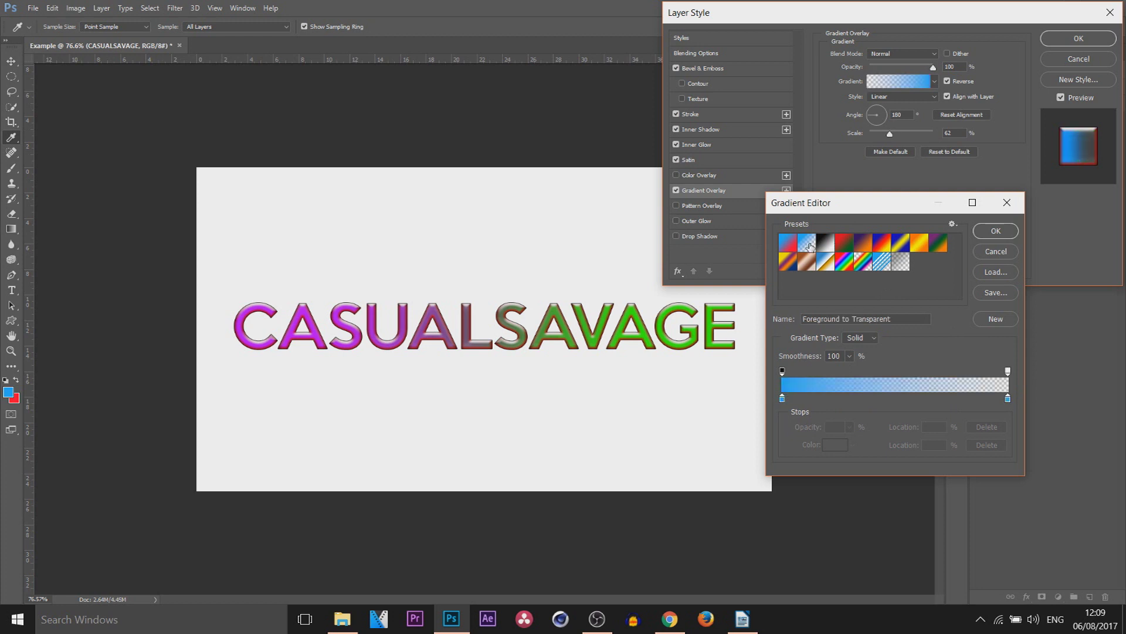
- Set the colour of the gradient's first stop to blue-violet (2a00ff)
double_click(782, 399)
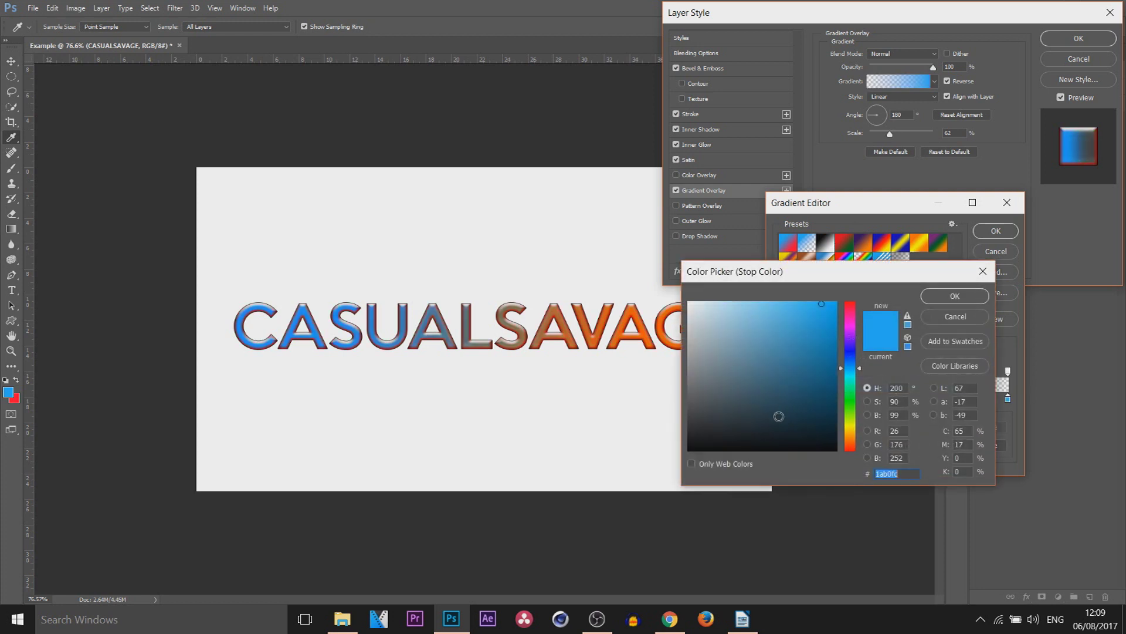
left_click_drag(851, 368, 855, 347)
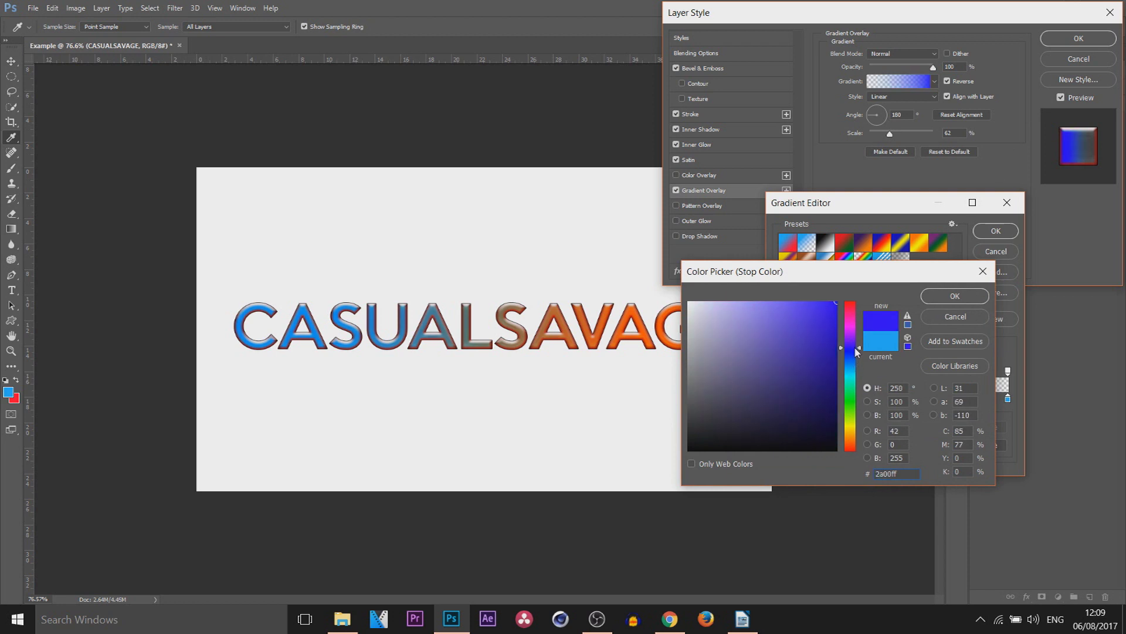
left_click(955, 296)
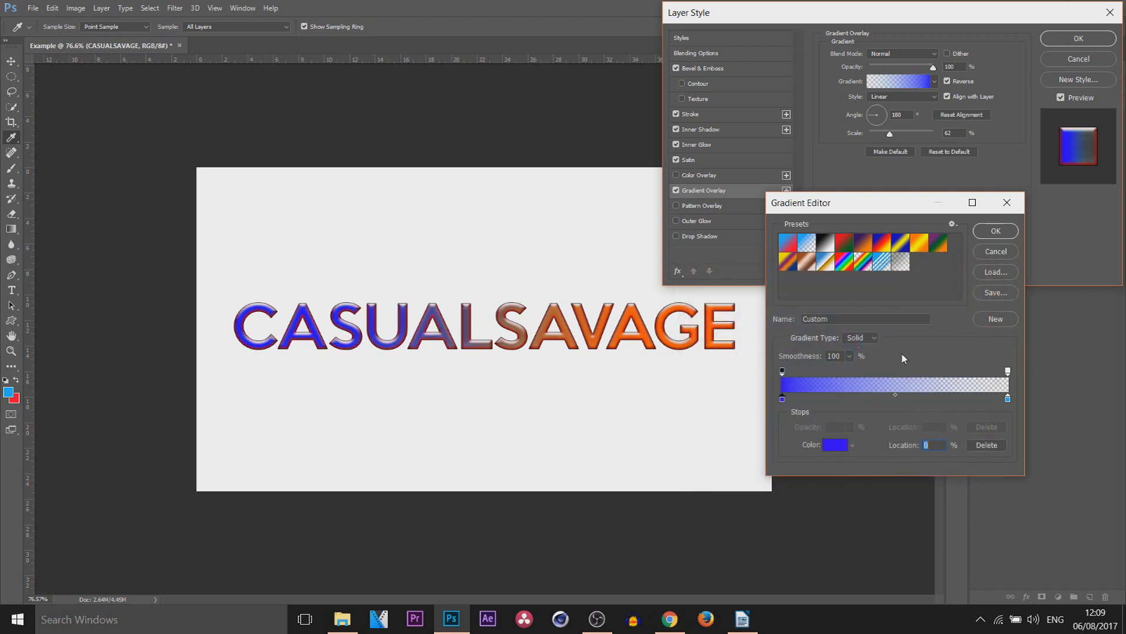
- Add a blue colour stop at 19% and a lighter blue colour stop at 52% to the gradient
double_click(827, 404)
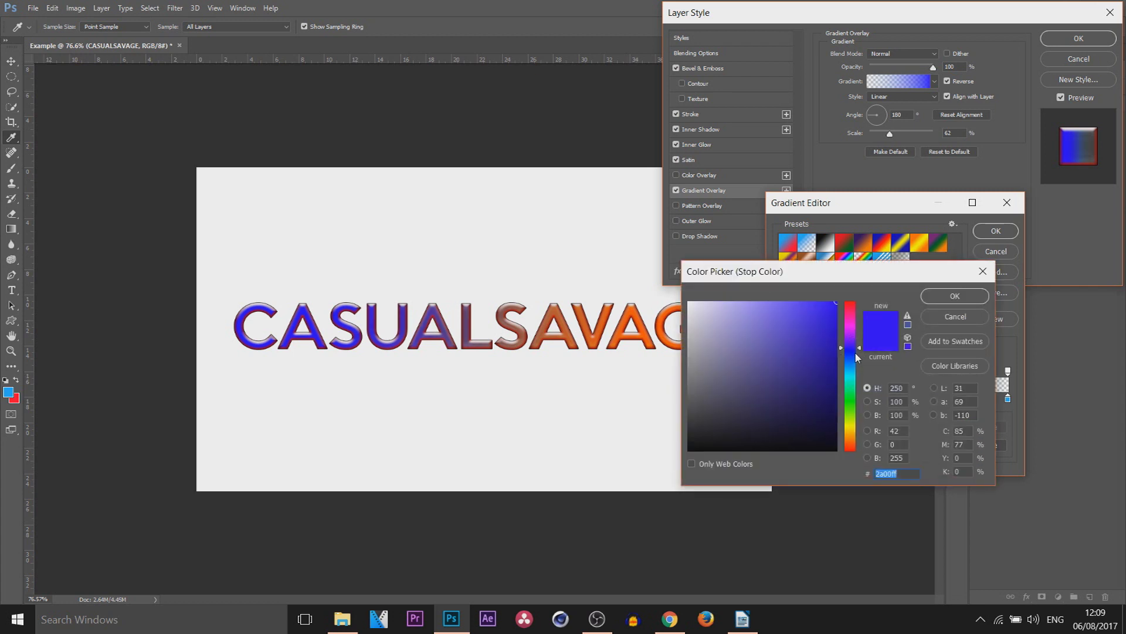
left_click(948, 298)
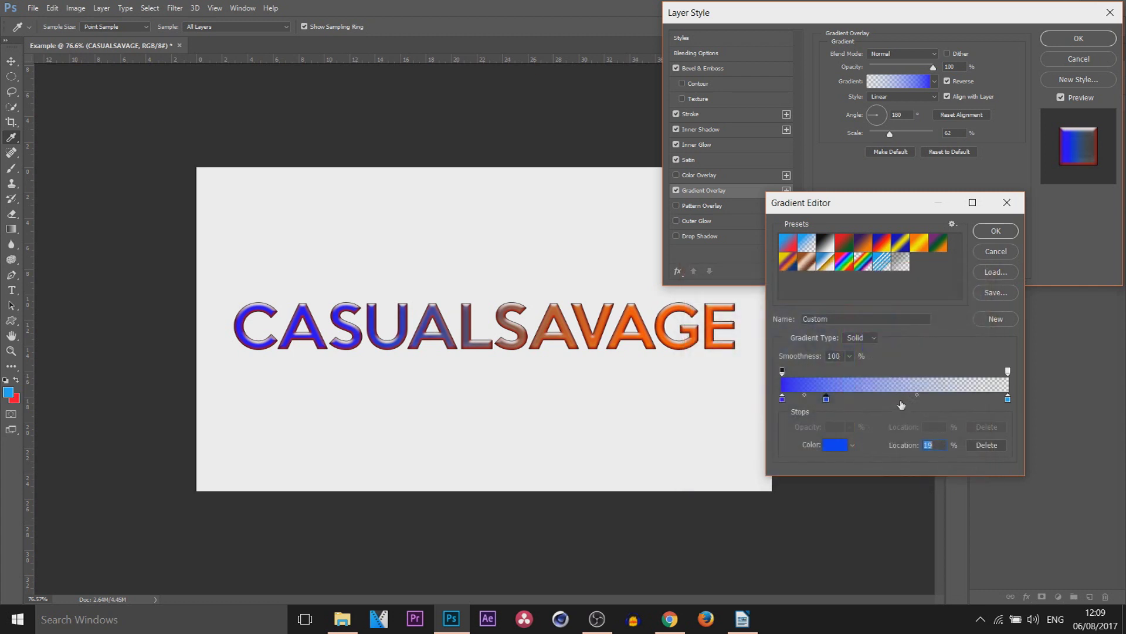
double_click(900, 400)
left_click(851, 363)
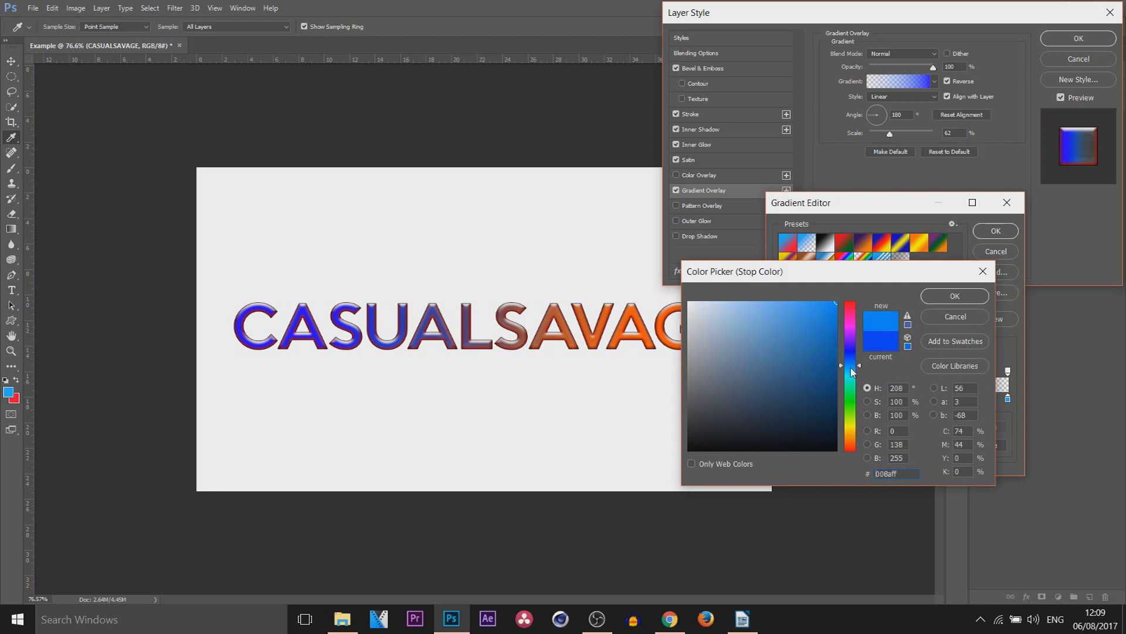
left_click(955, 295)
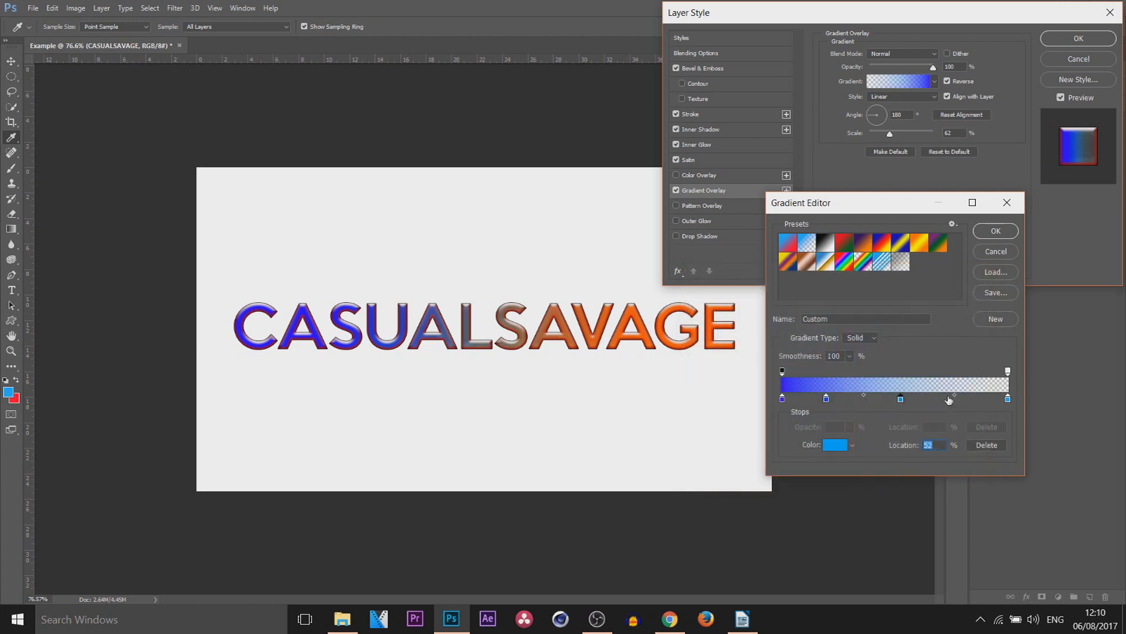
- Replace the gradient's end colour stop with a new turquoise stop placed at 100%
double_click(949, 400)
left_click_drag(851, 383, 855, 386)
left_click(955, 296)
left_click(987, 444)
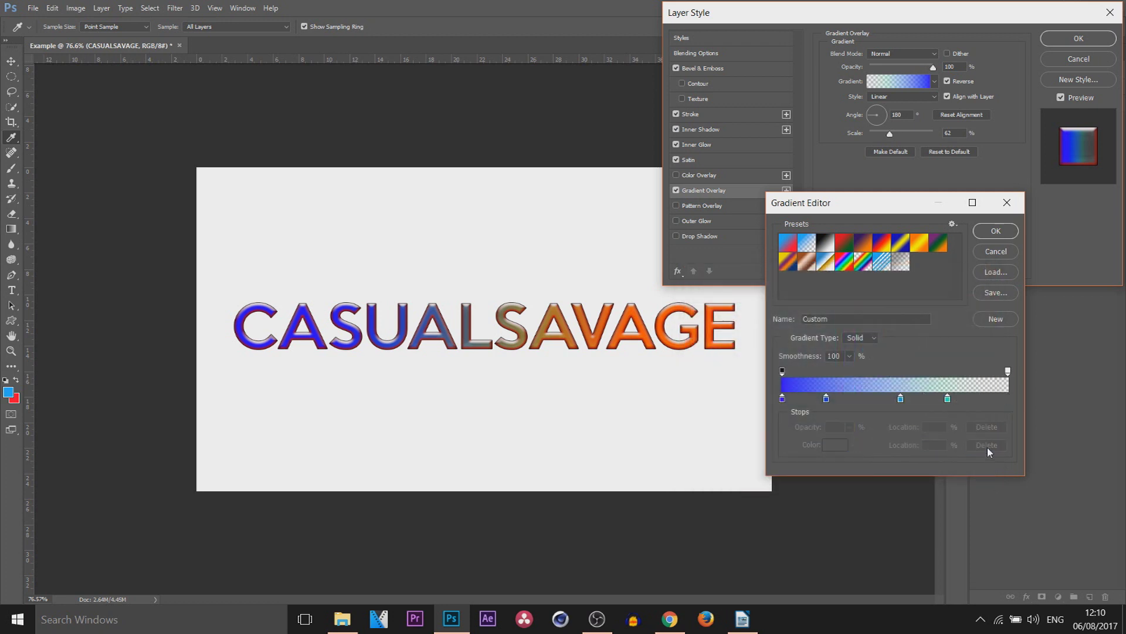
left_click_drag(946, 399, 1010, 400)
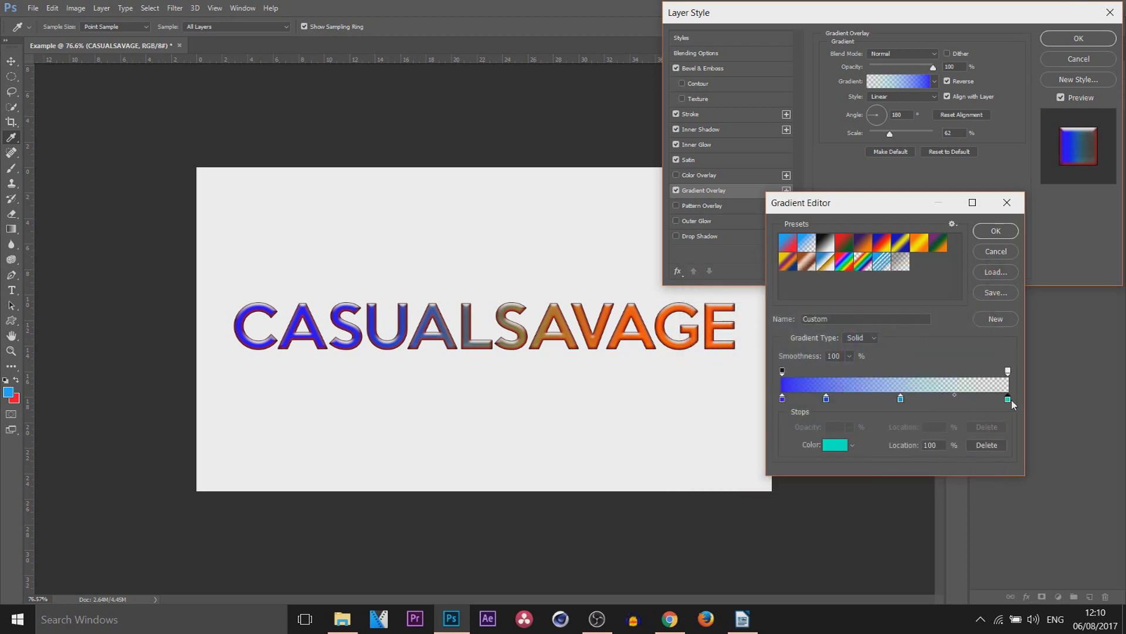
- Set the location of the lighter blue colour stop to 75% and the darker blue stop to 25%
left_click(901, 399)
type("75")
left_click(826, 399)
type("25")
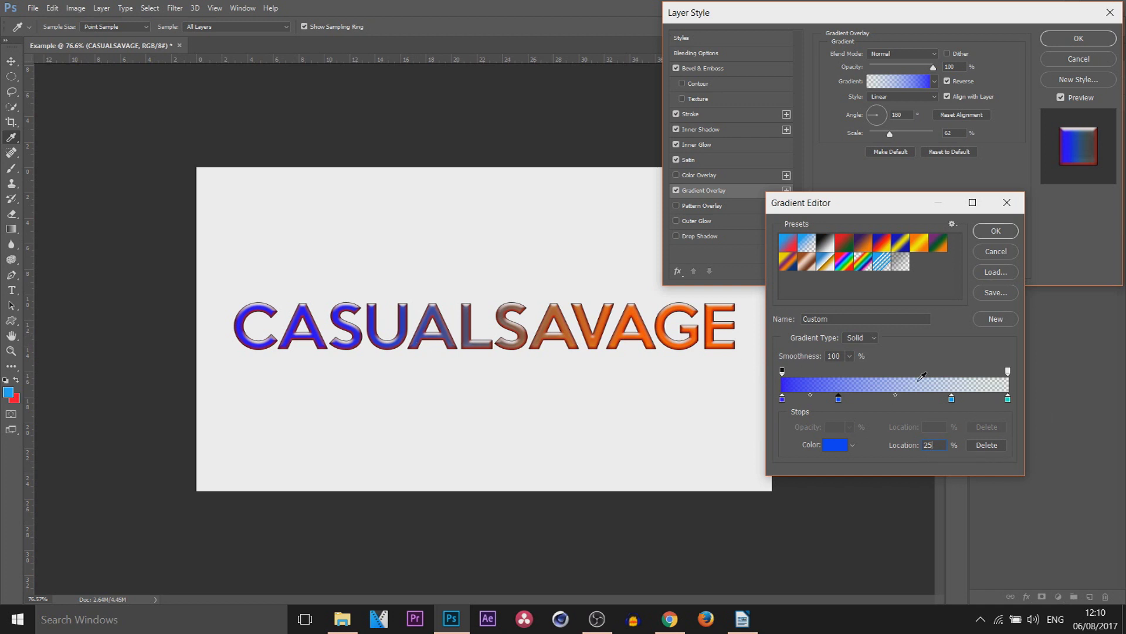
- Delete the gradient's transparent opacity stop at 100% and accept the edited gradient
left_click(1008, 371)
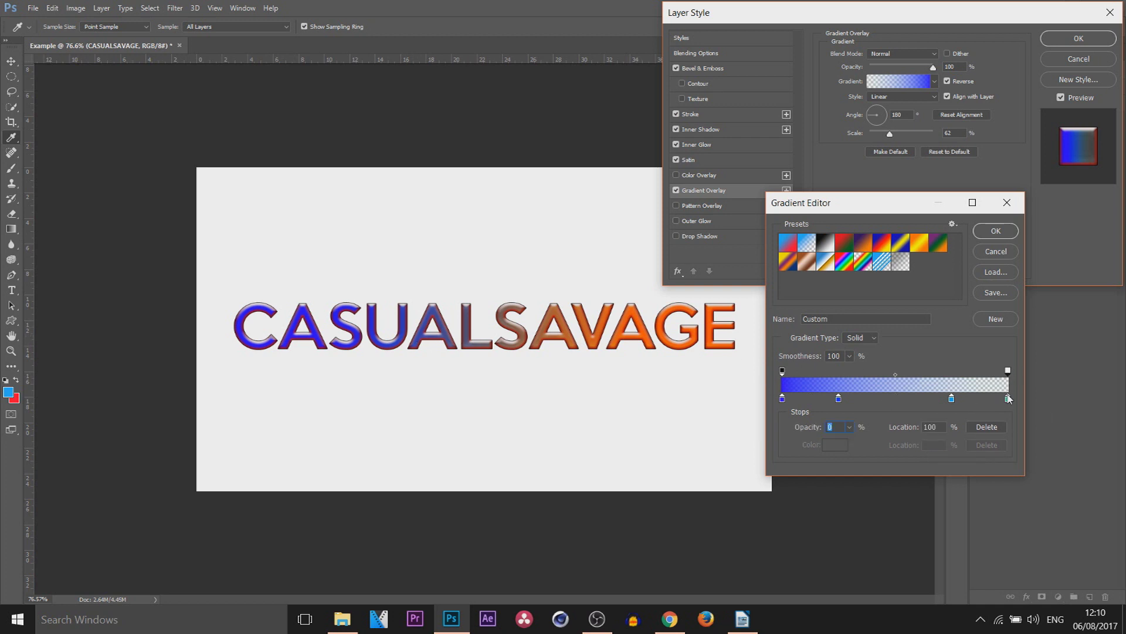
left_click(999, 428)
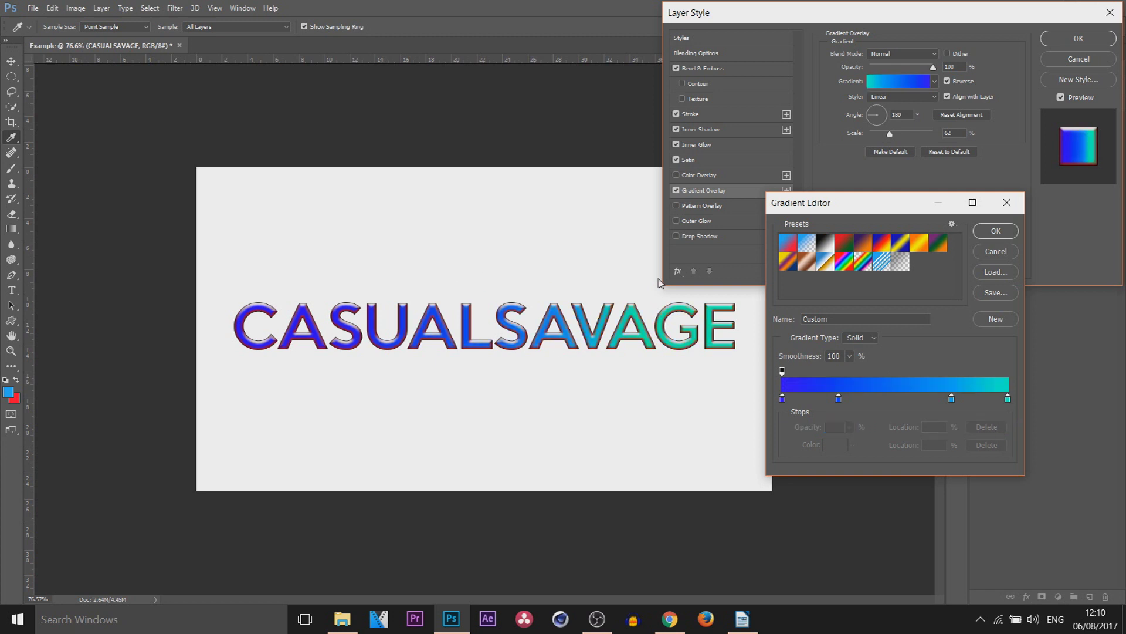
left_click(1004, 232)
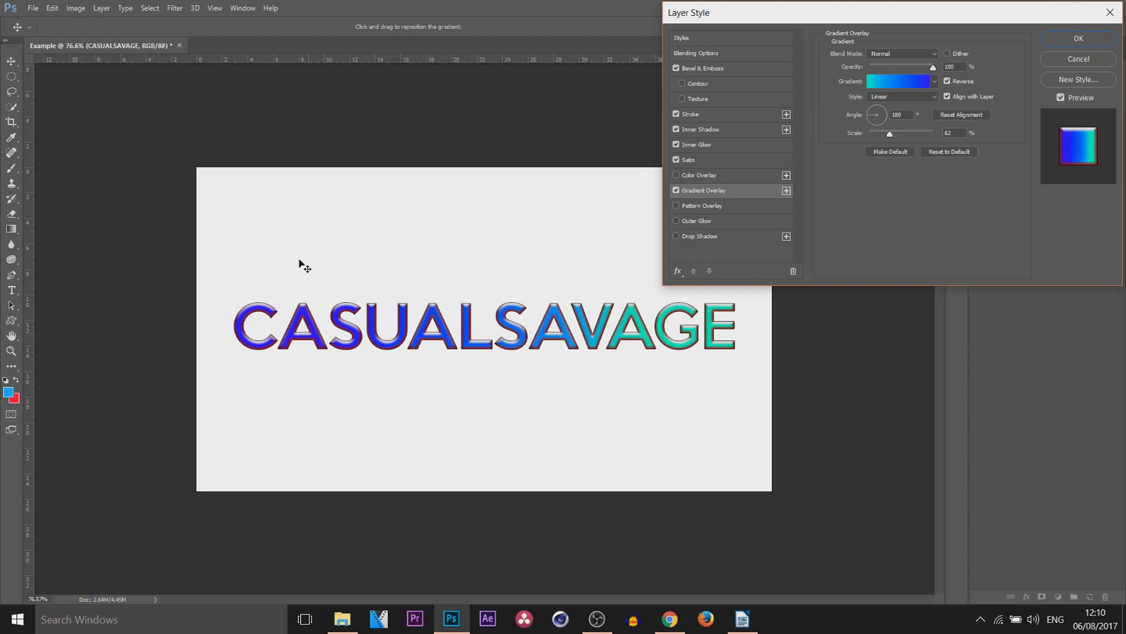
- Turn off Reverse for the gradient overlay, set its angle to -90° and increase its scale
left_click(947, 81)
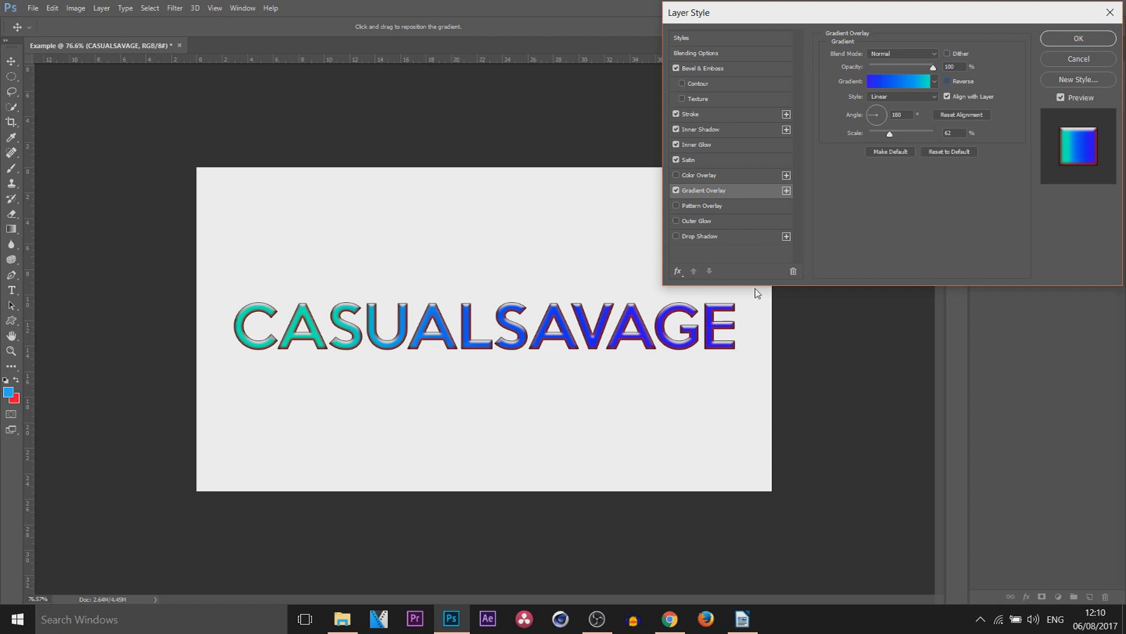
left_click_drag(882, 112, 874, 124)
type("-90")
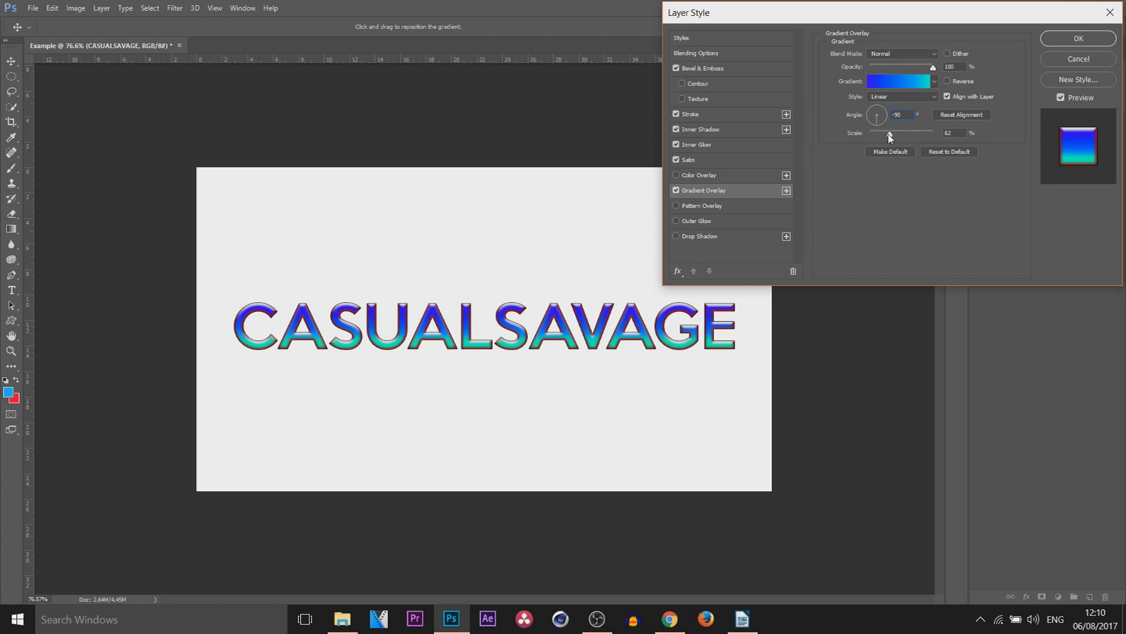
left_click_drag(890, 136, 922, 136)
- Try the Pattern Overlay and Outer Glow effects on the text and switch both off again
left_click(701, 206)
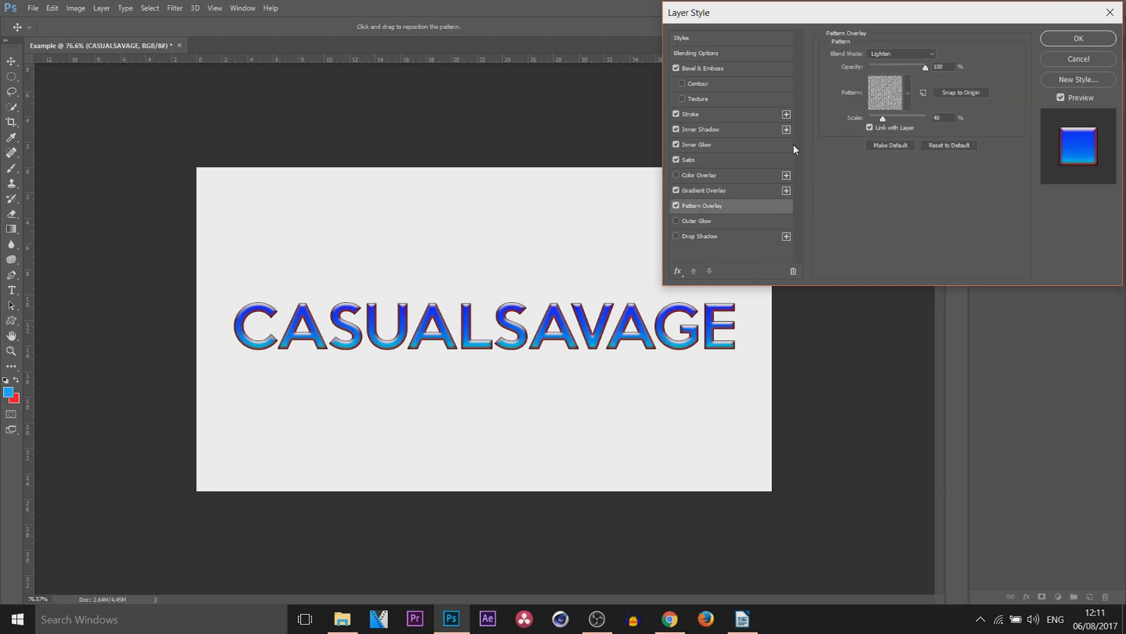
left_click(676, 206)
left_click(677, 221)
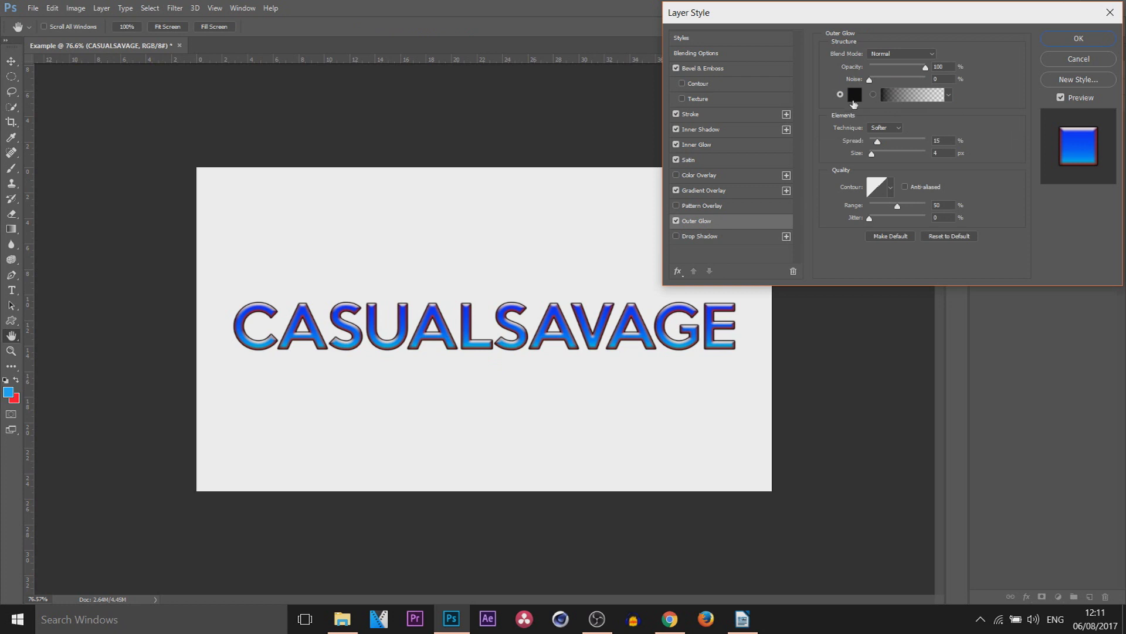
left_click(855, 94)
left_click(960, 311)
left_click(677, 221)
- Try the Drop Shadow effect on the text and switch it off again
left_click(677, 235)
left_click(698, 235)
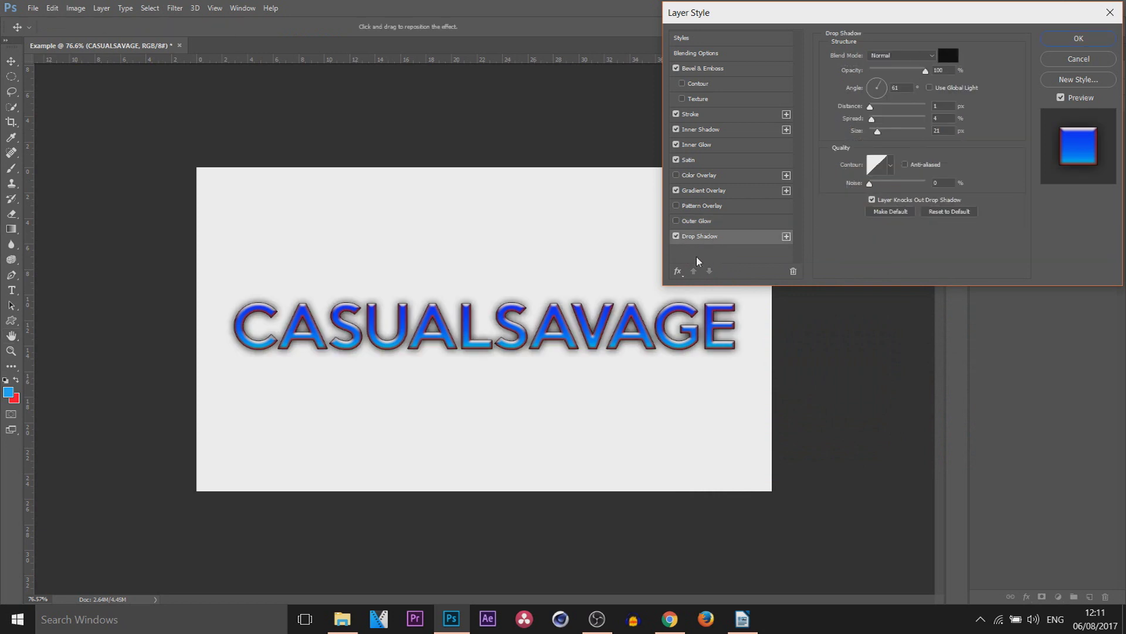
left_click(677, 236)
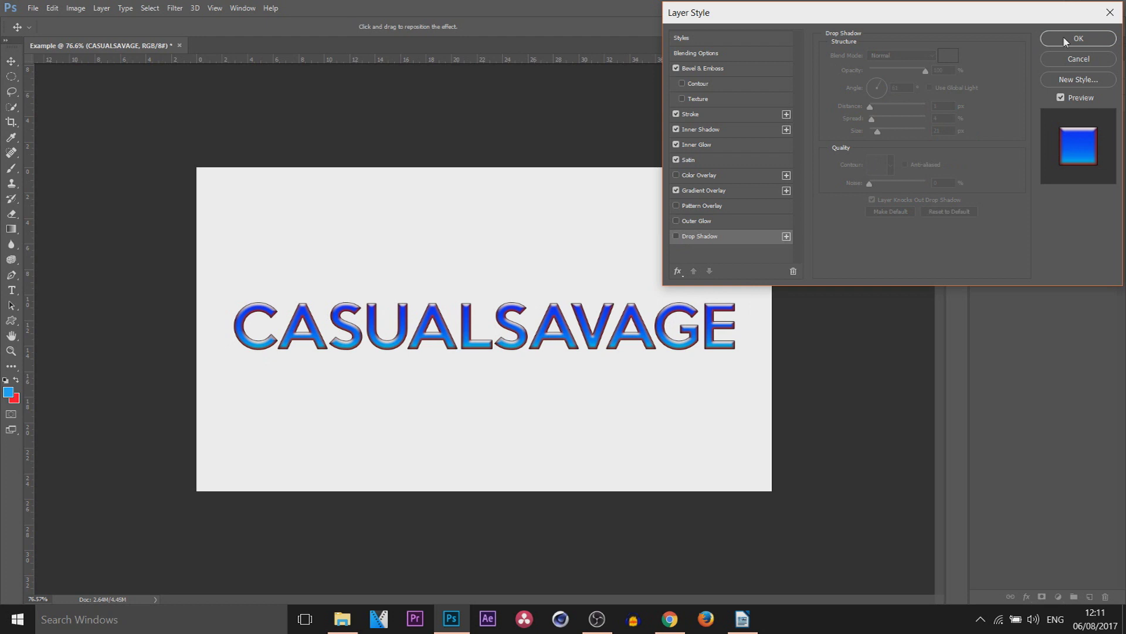
- Apply the layer style to the text and collapse the CASUALSAVAGE layer's effects list
left_click(1079, 38)
left_click_drag(506, 310, 506, 310)
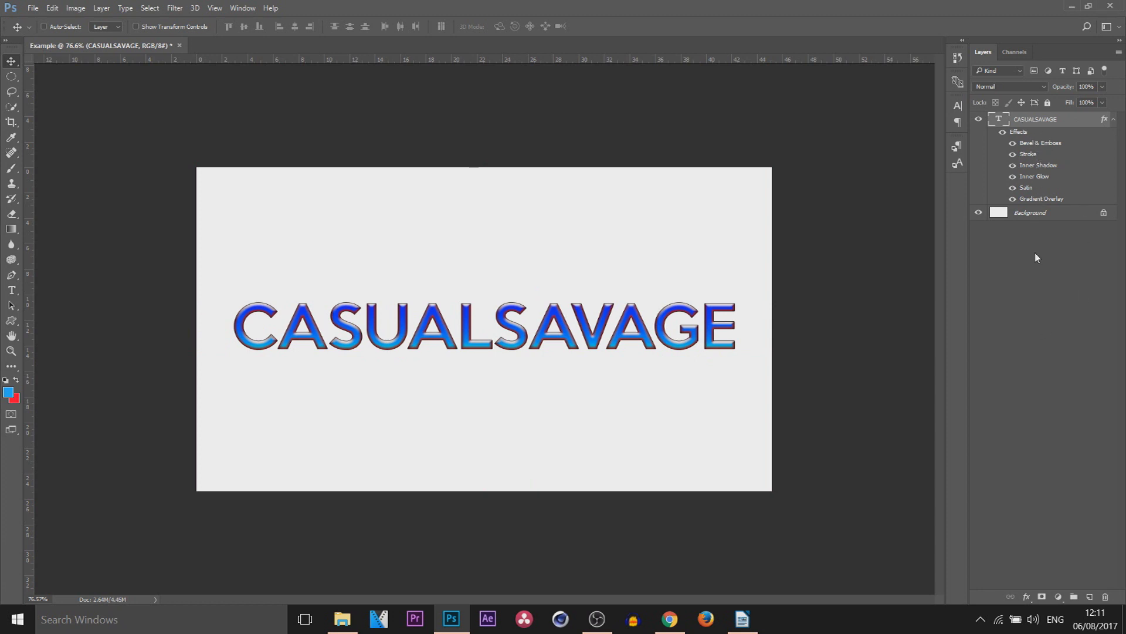
left_click(1113, 119)
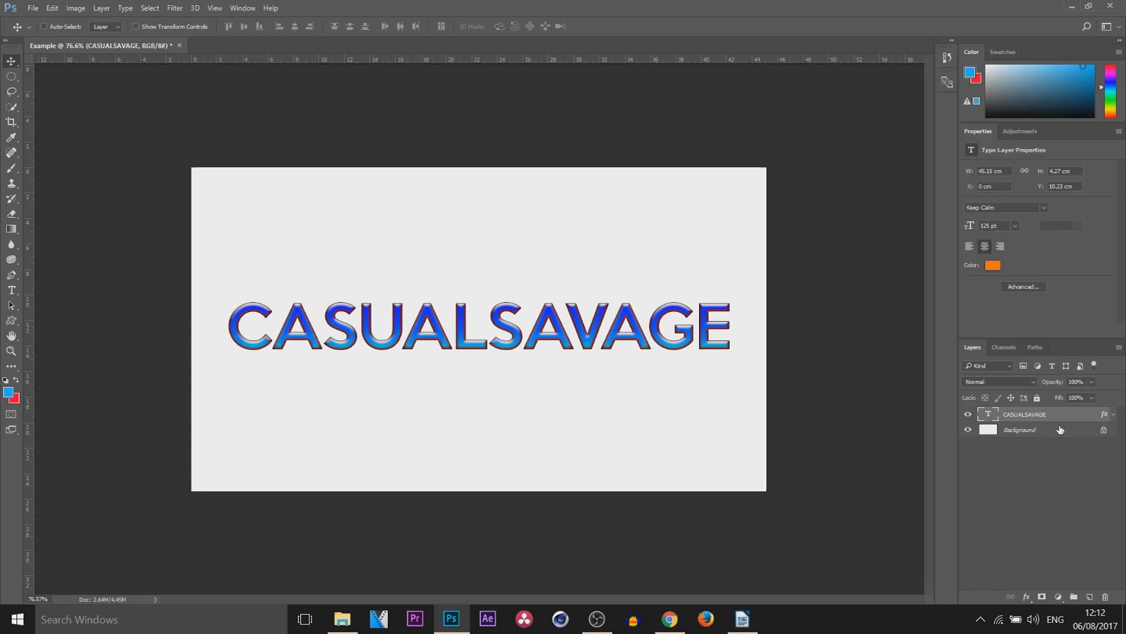
- Add a Brightness/Contrast adjustment layer above the text layer with brightness 35 and contrast 79
key("alt+bracketleft")
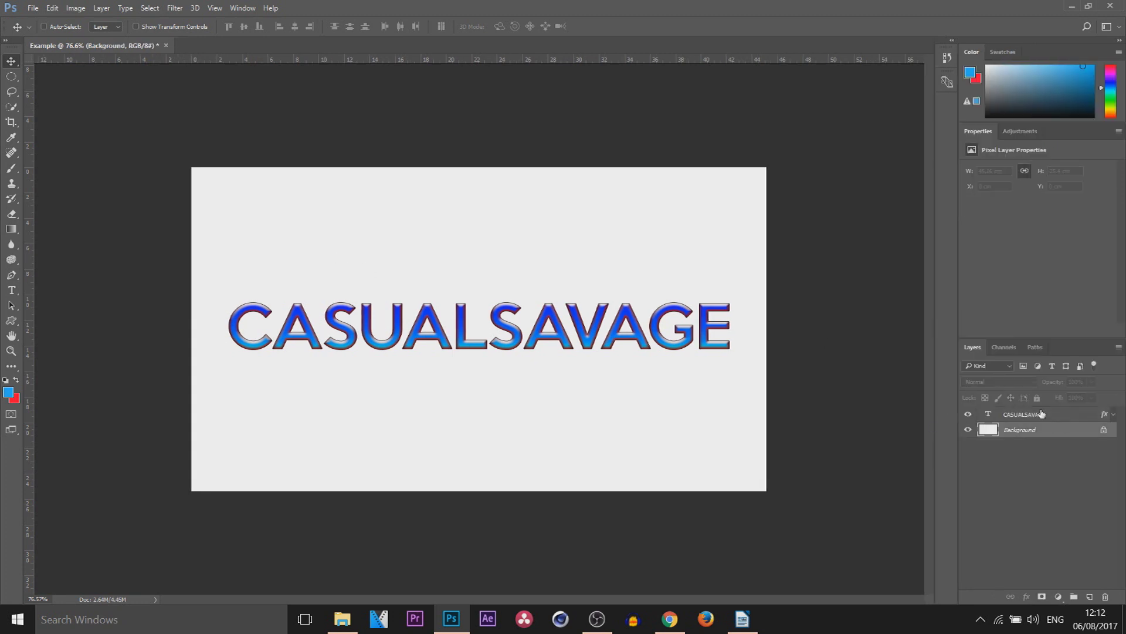
left_click(1032, 416)
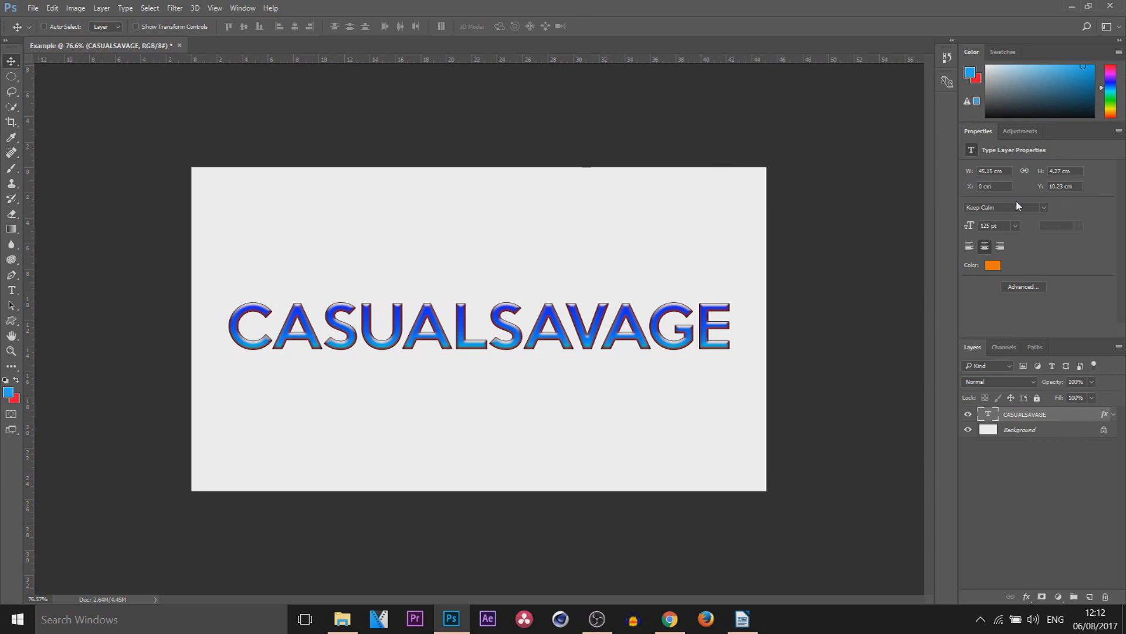
left_click(1020, 131)
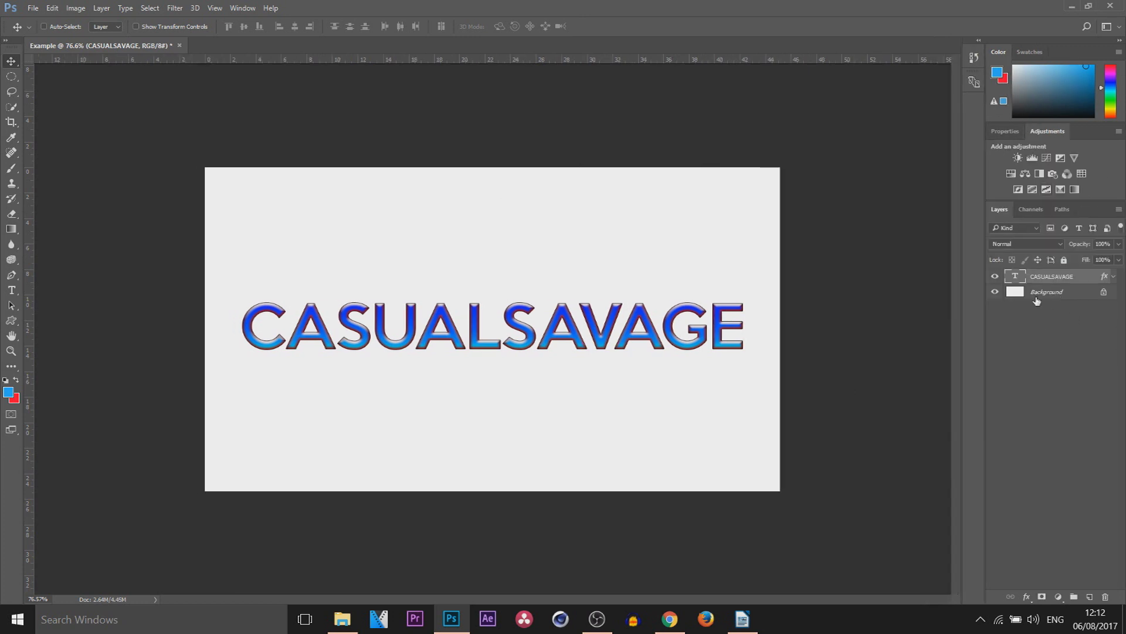
left_click(1018, 159)
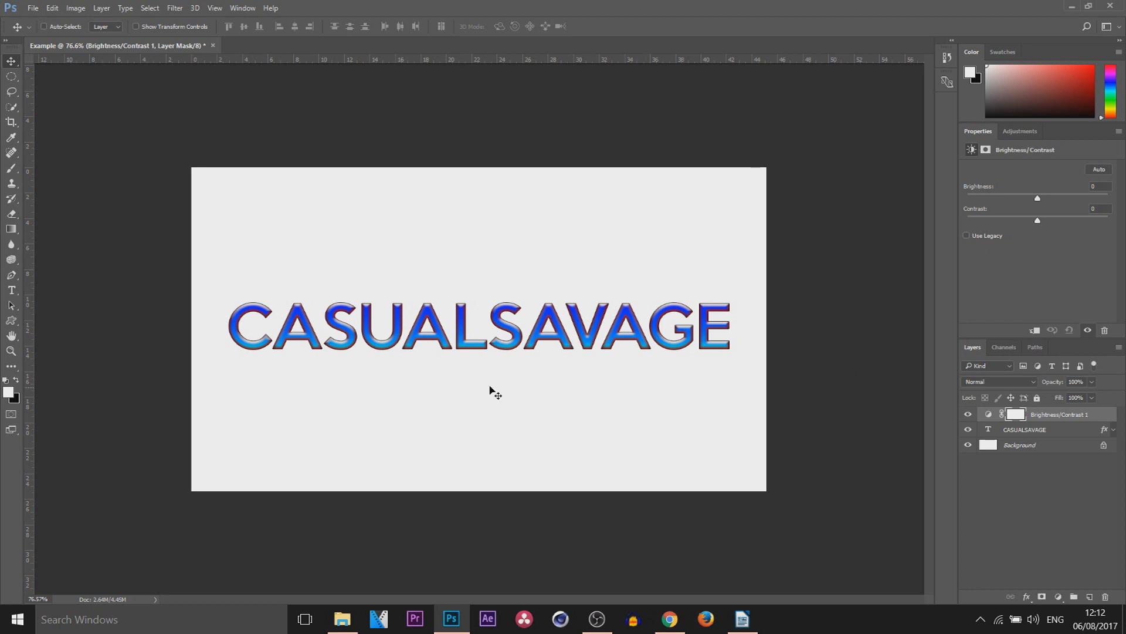
left_click(986, 197)
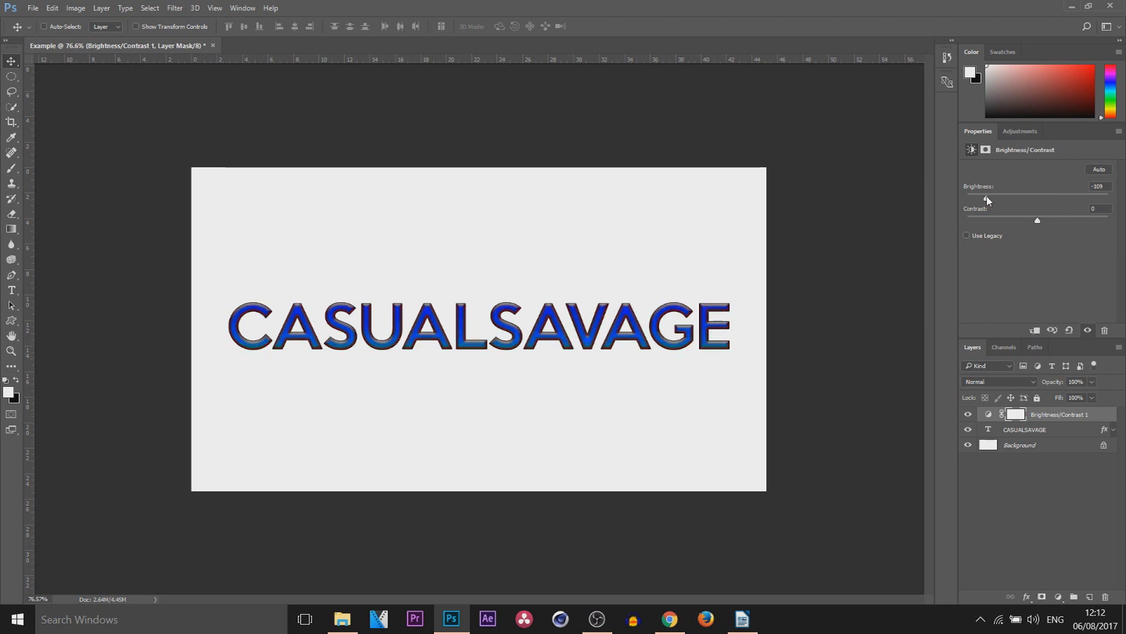
left_click(1093, 220)
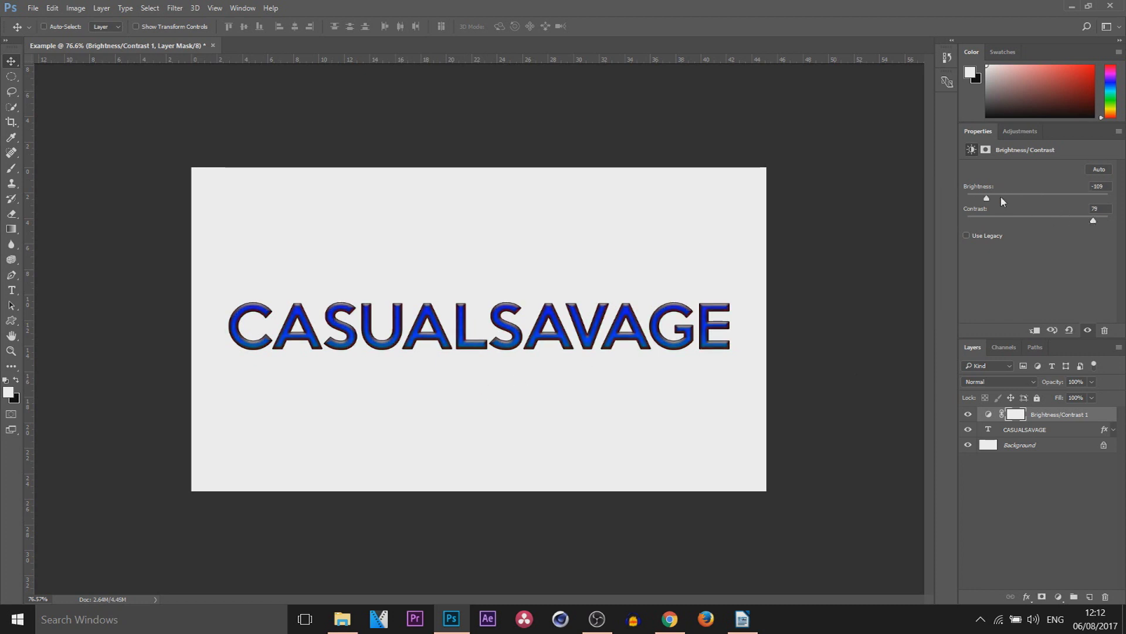
left_click(1018, 196)
- Add an Exposure adjustment layer and lower its exposure to darken the whole image
left_click(1020, 130)
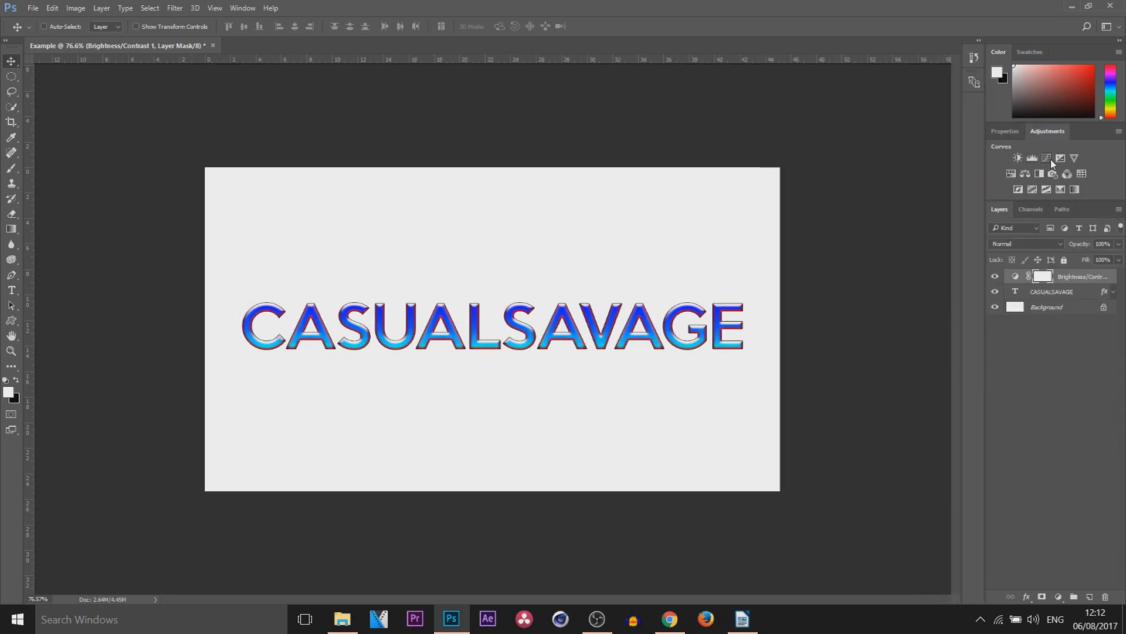
left_click(1055, 159)
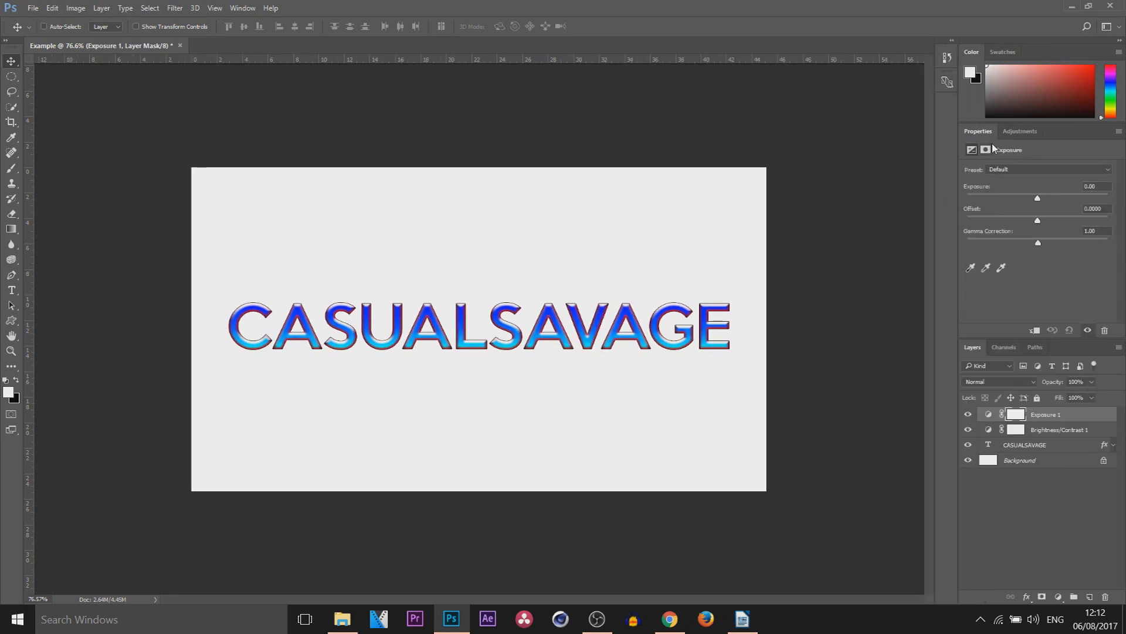
left_click_drag(1039, 199, 1012, 201)
- Add a Vibrance adjustment layer with vibrance +32 and saturation +17
left_click(1007, 133)
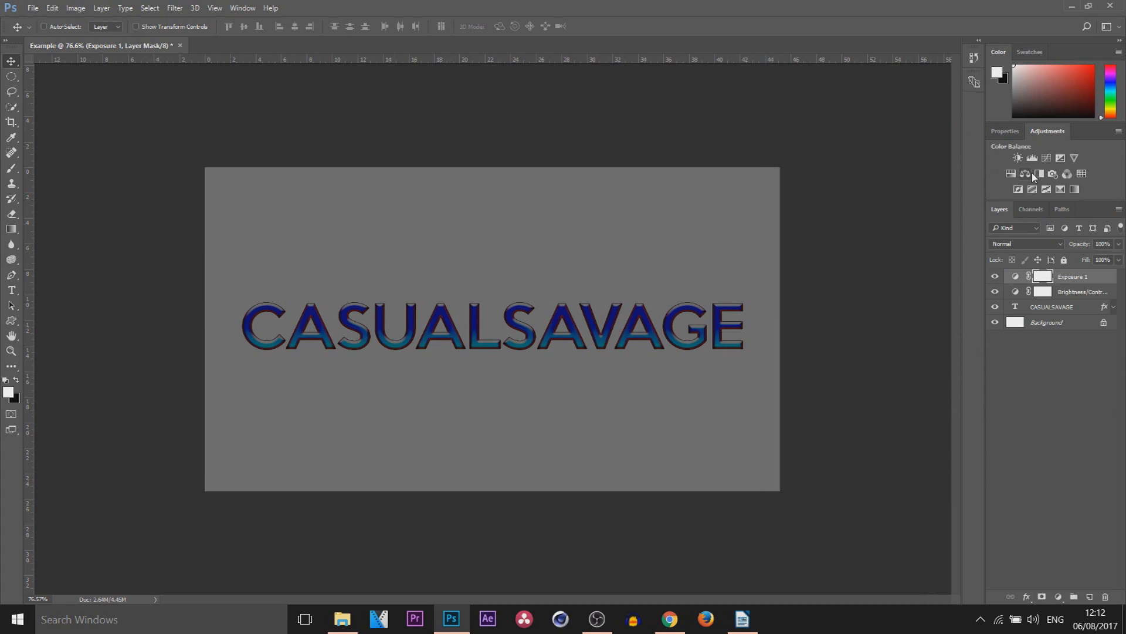
left_click(1071, 159)
left_click_drag(1037, 181, 1062, 185)
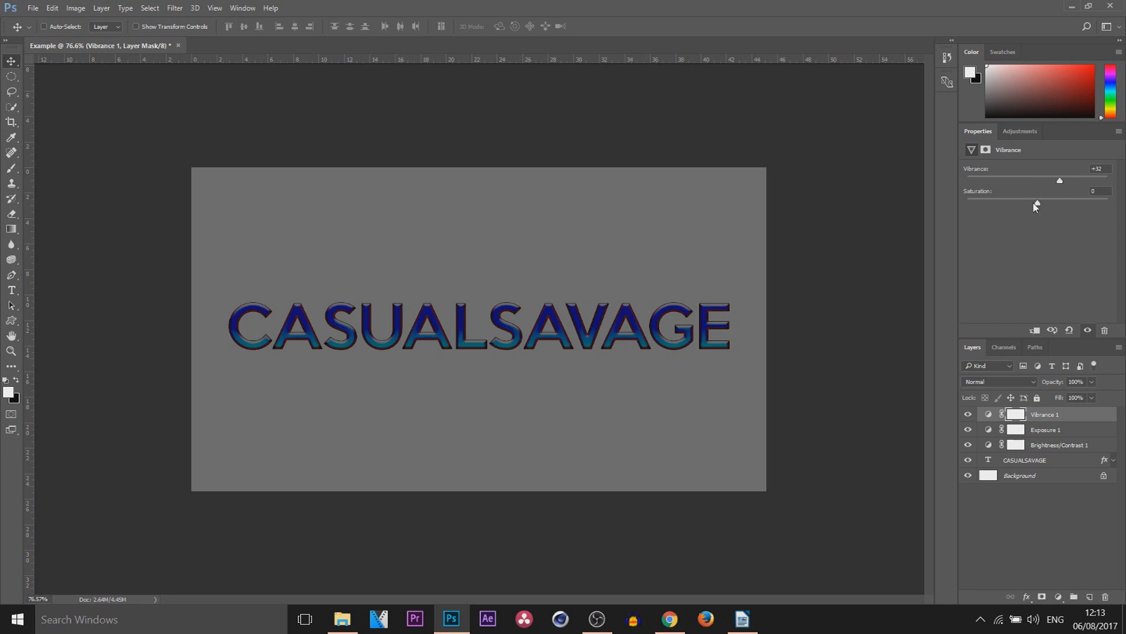
mouse_move(1036, 203)
left_mouse_down()
mouse_move(933, 205)
mouse_move(1107, 203)
mouse_move(1053, 205)
left_mouse_up()
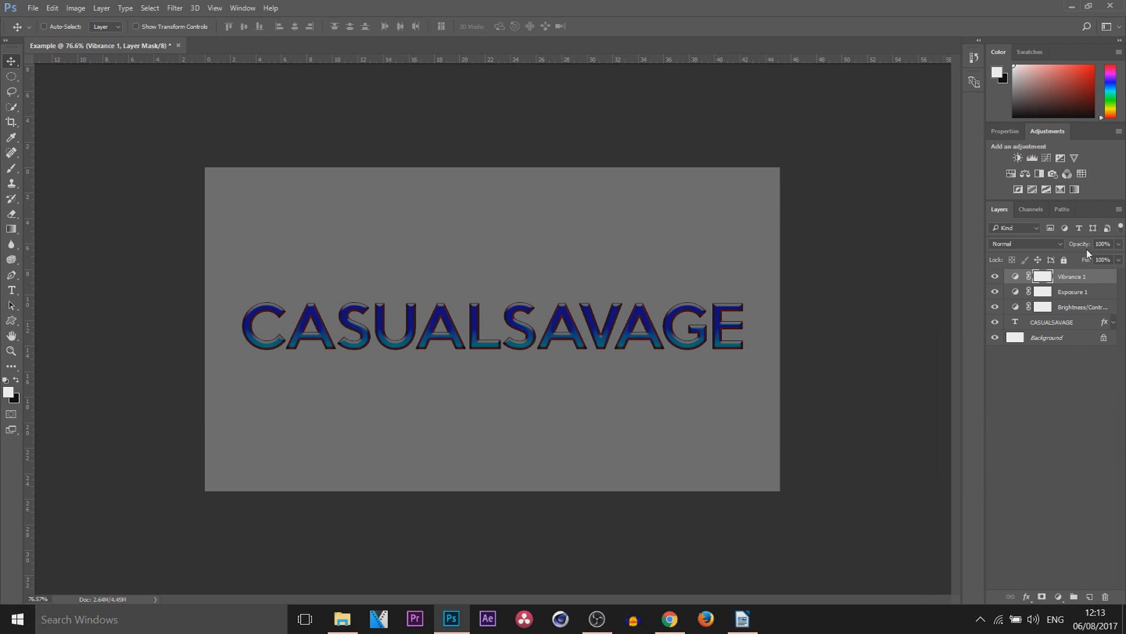
- Delete the Exposure adjustment layer and select the Vibrance layer
left_click(1082, 293)
key("Delete")
left_click(1052, 275)
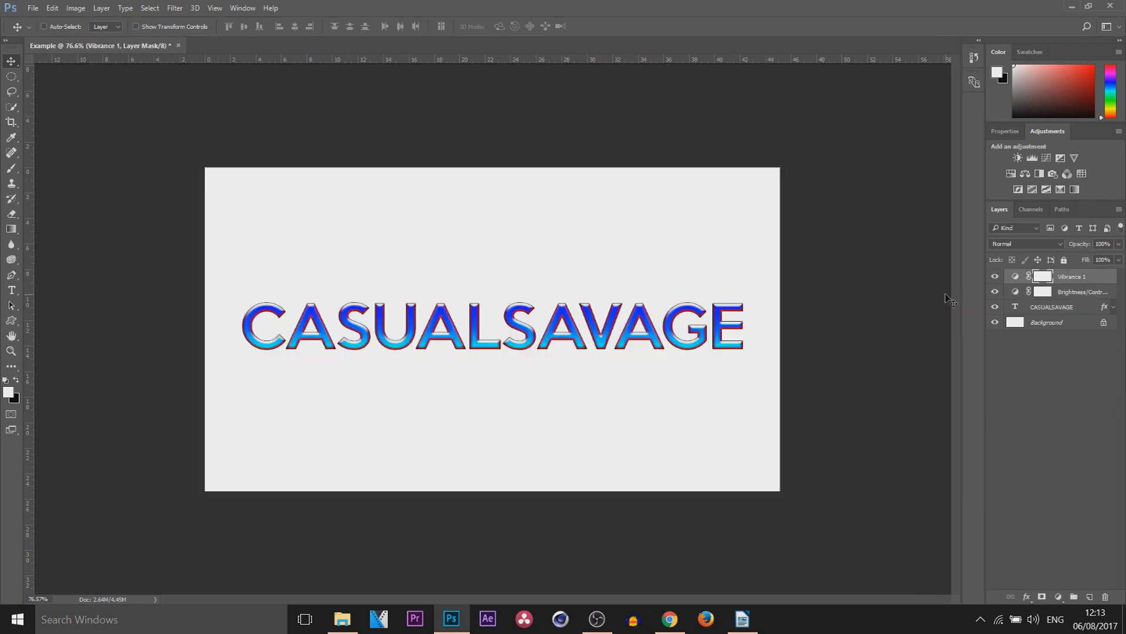
- Add a Hue/Saturation adjustment layer and shift its hue to turn the blue text yellow and orange
left_click(1010, 174)
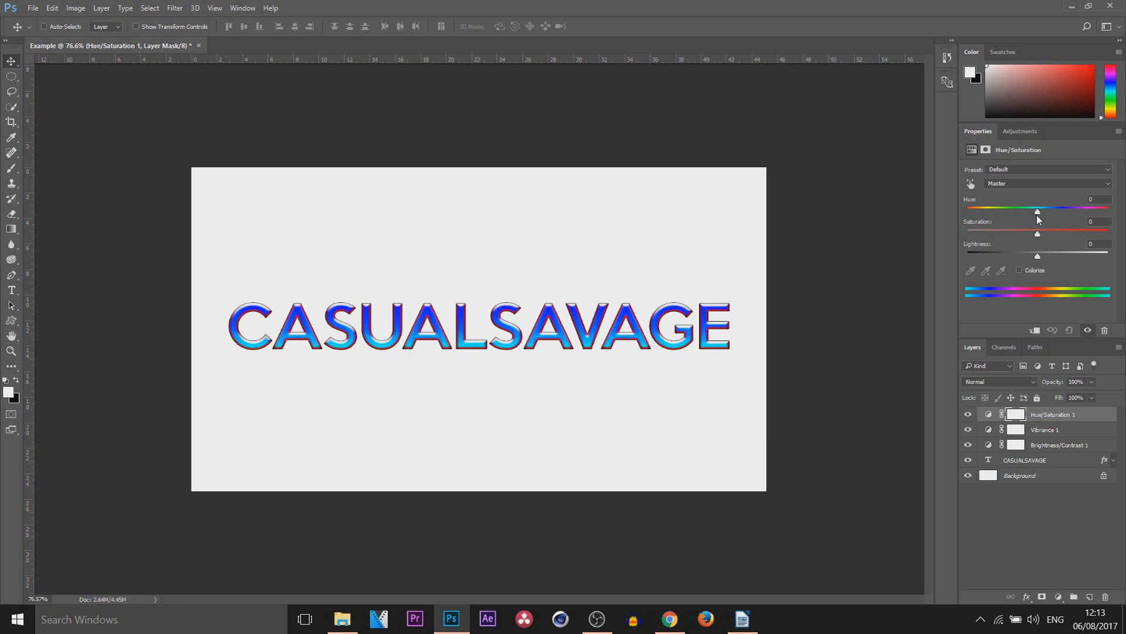
left_click_drag(1030, 212, 1120, 226)
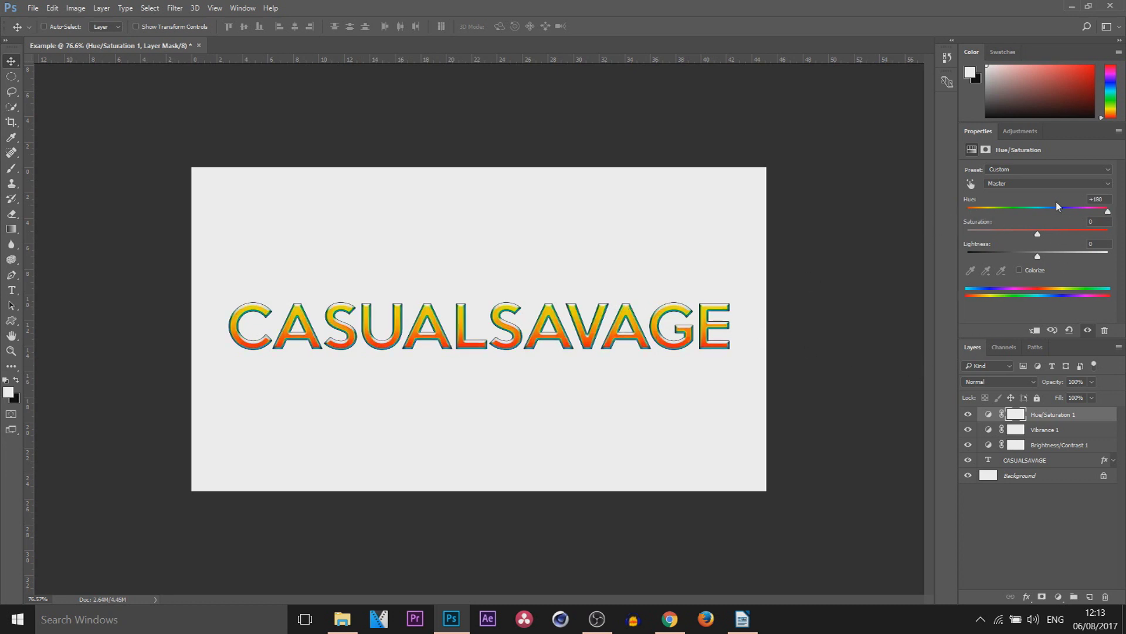
left_click_drag(1108, 212, 875, 207)
- Move the CASUALSAVAGE text layer to the top of the layer stack, above all three adjustment layers
left_click(1056, 444)
left_click(1050, 414)
left_click(1061, 430)
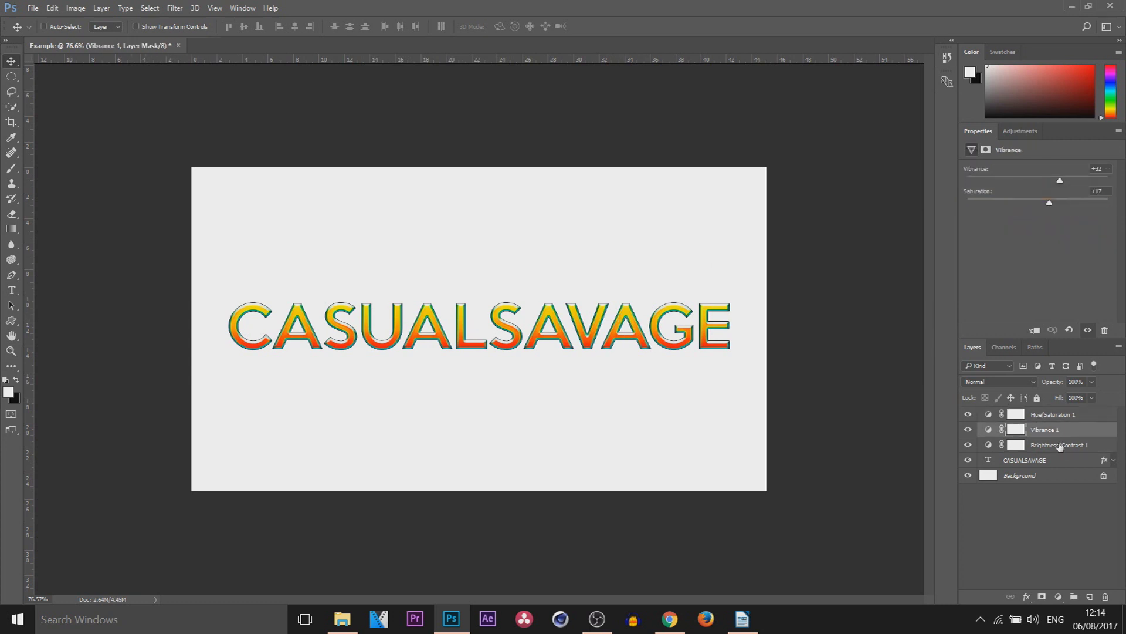
left_click(1064, 446)
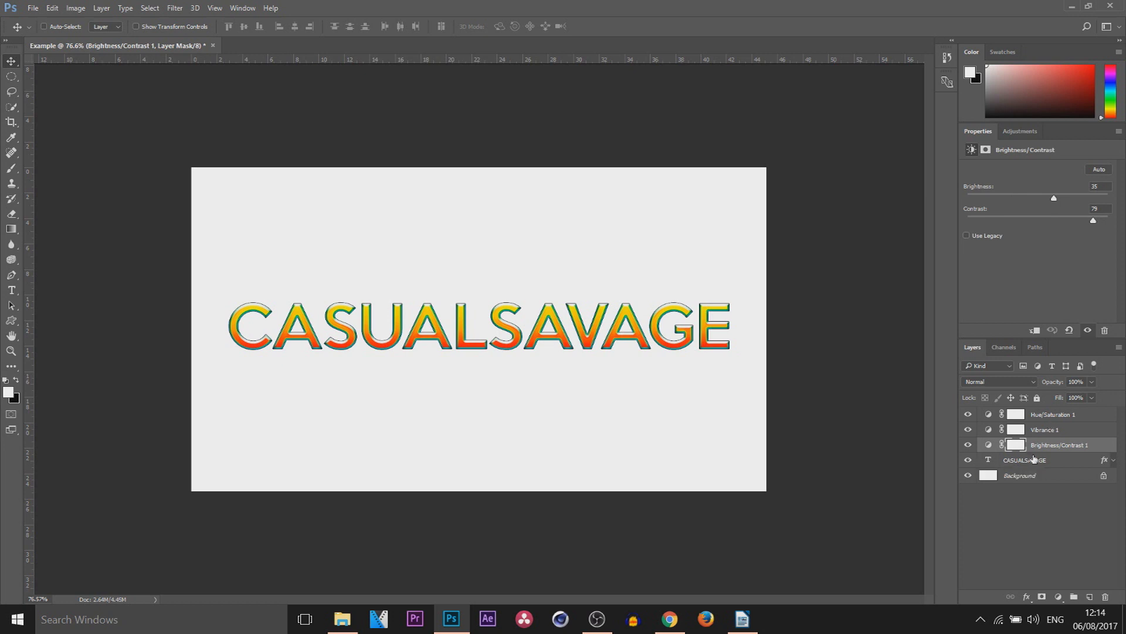
left_click_drag(1031, 460, 1047, 410)
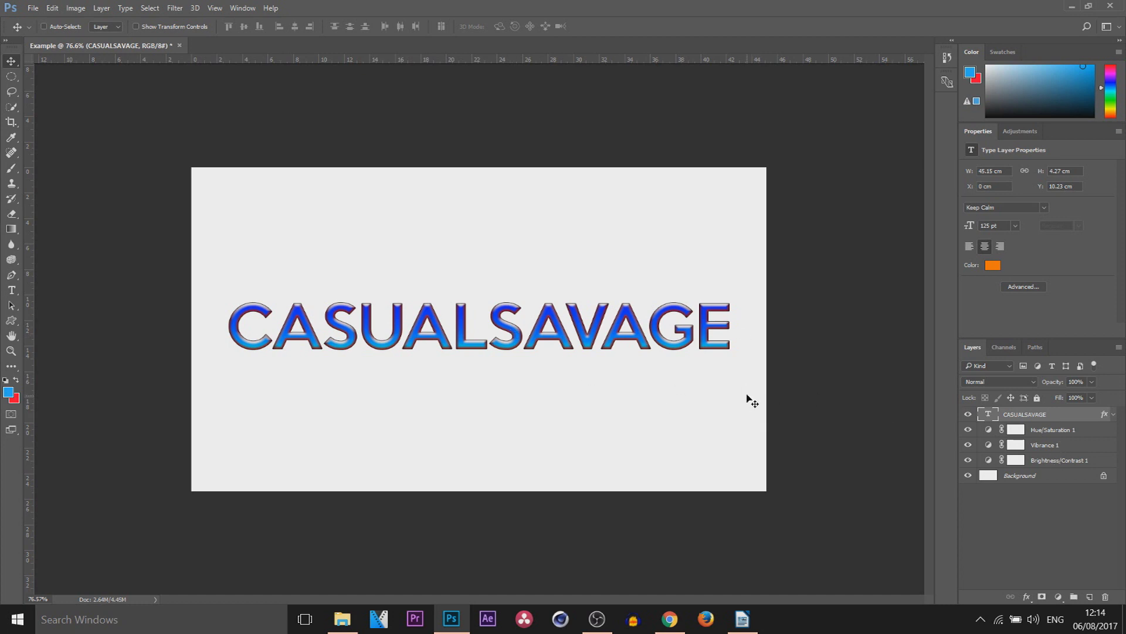
left_click(1097, 433)
left_click(1088, 445)
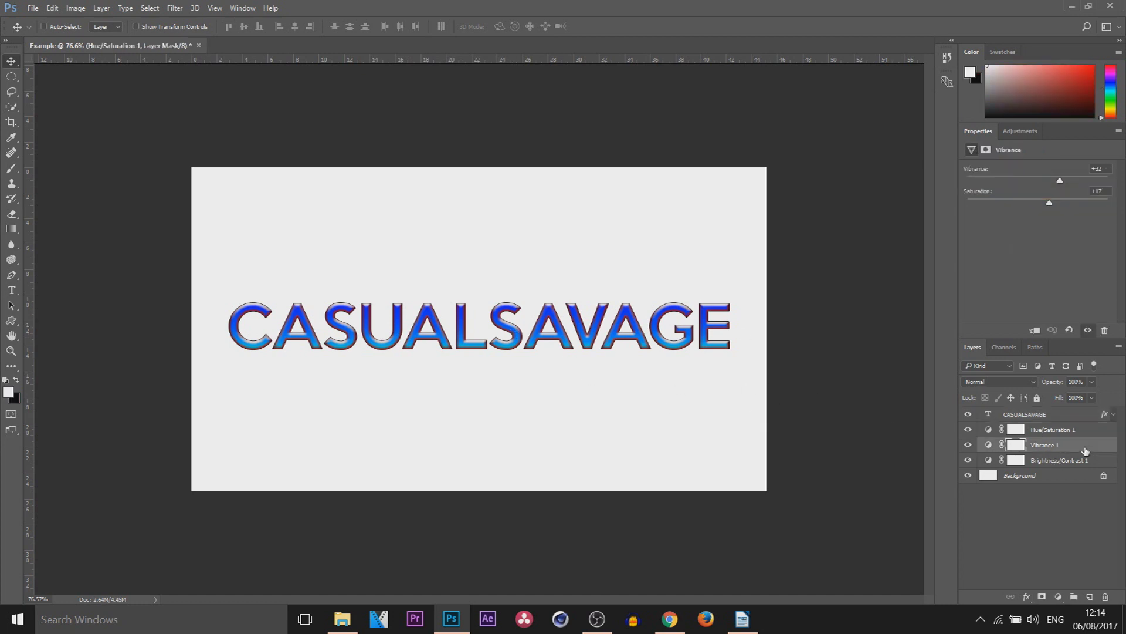
left_click(1081, 461)
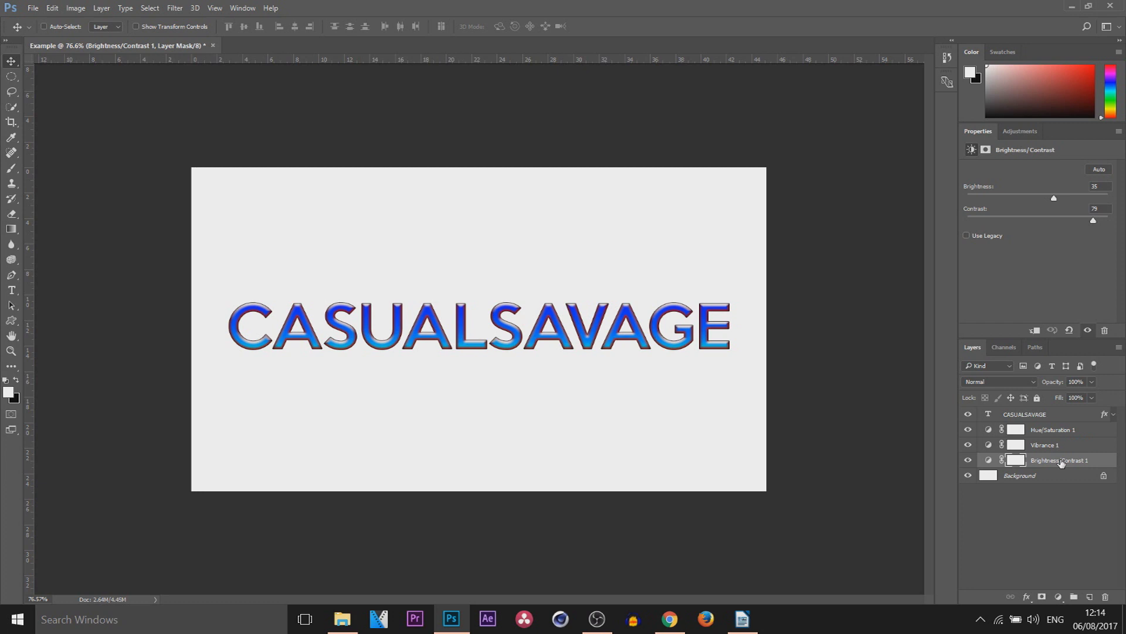
- Apply a Gaussian Blur of about 3 pixels to the CASUALSAVAGE text as a smart object and toggle its smart filter off and on
left_click(1045, 414)
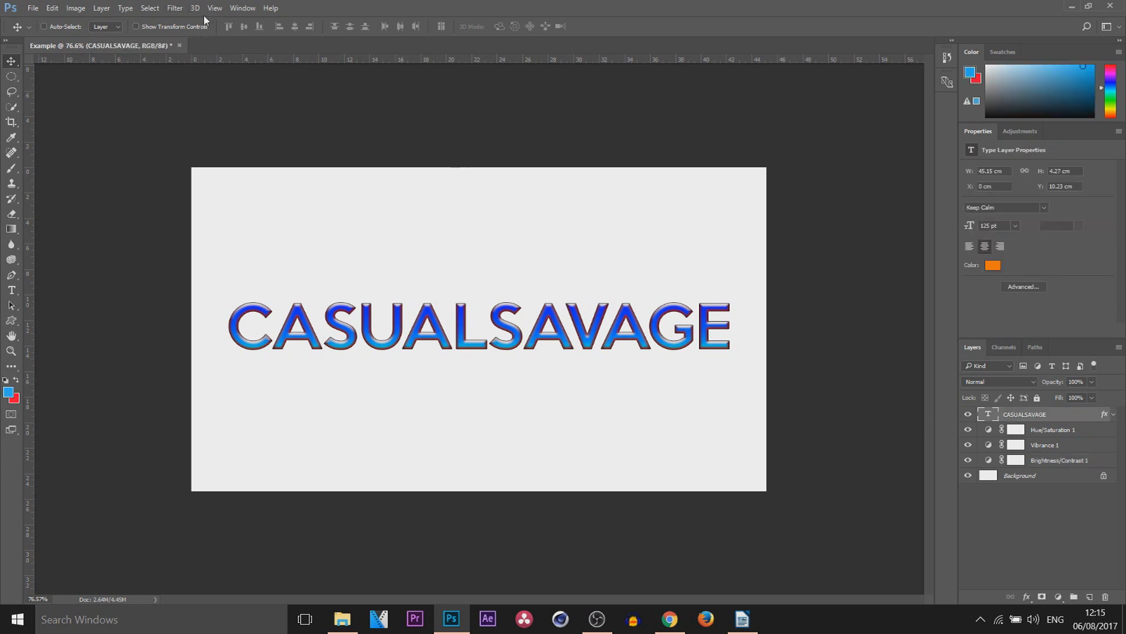
left_click(179, 8)
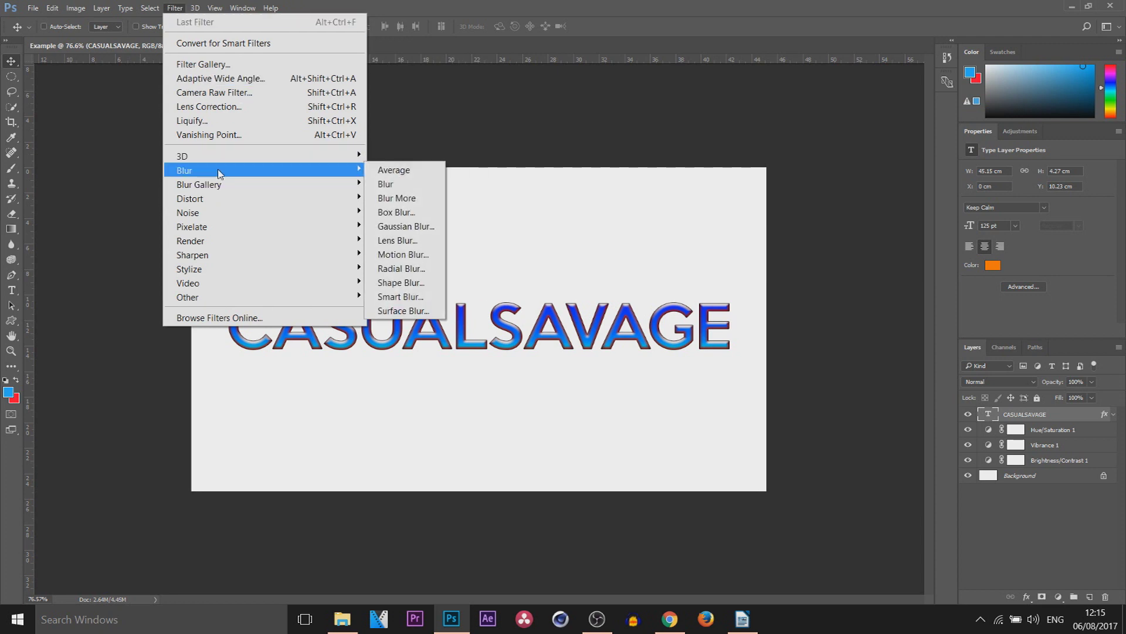
mouse_move(253, 177)
left_click(413, 231)
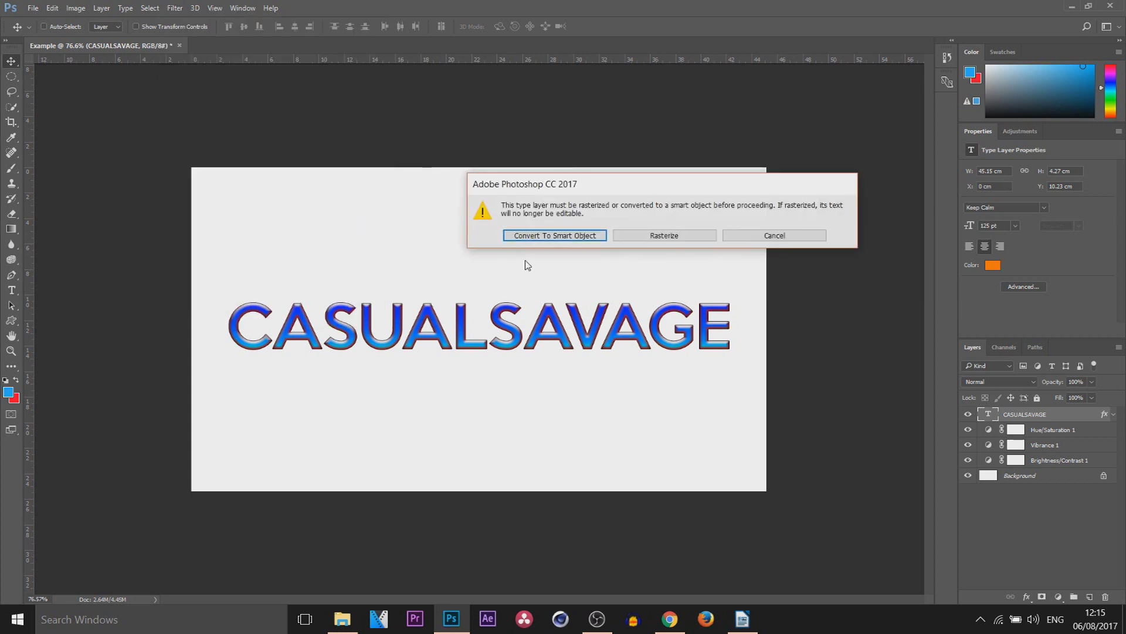
left_click(587, 236)
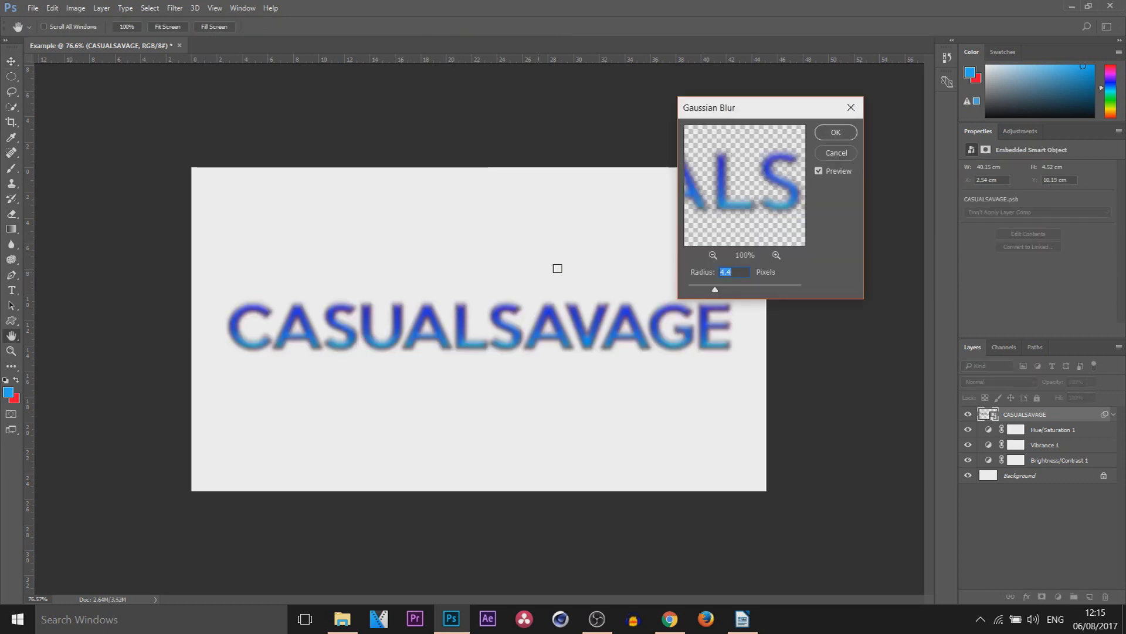
left_click_drag(699, 289, 708, 291)
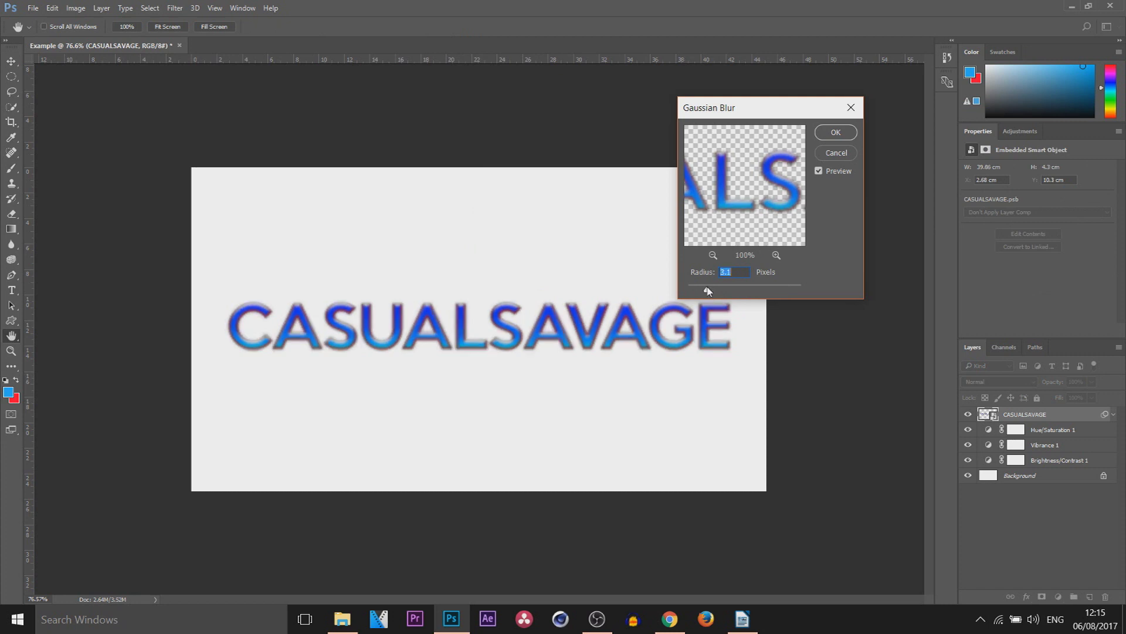
left_click(838, 136)
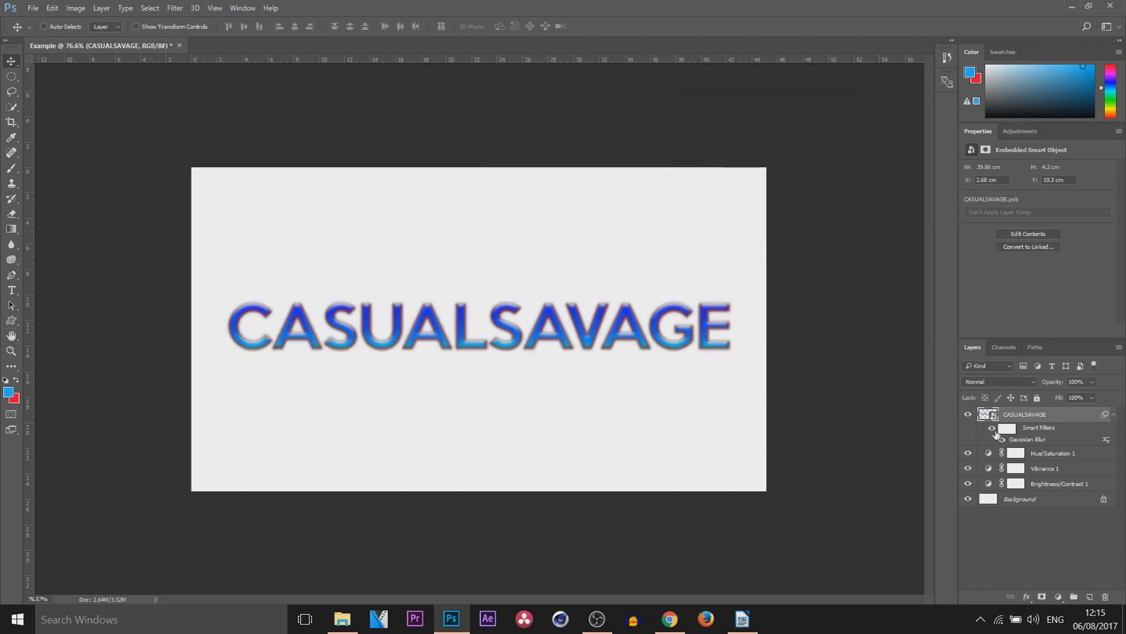
left_click(993, 434)
left_click(992, 430)
- Save the document as a layered Photoshop PSD file named Example in the desktop's PHOTOSHOP folder
left_click(33, 8)
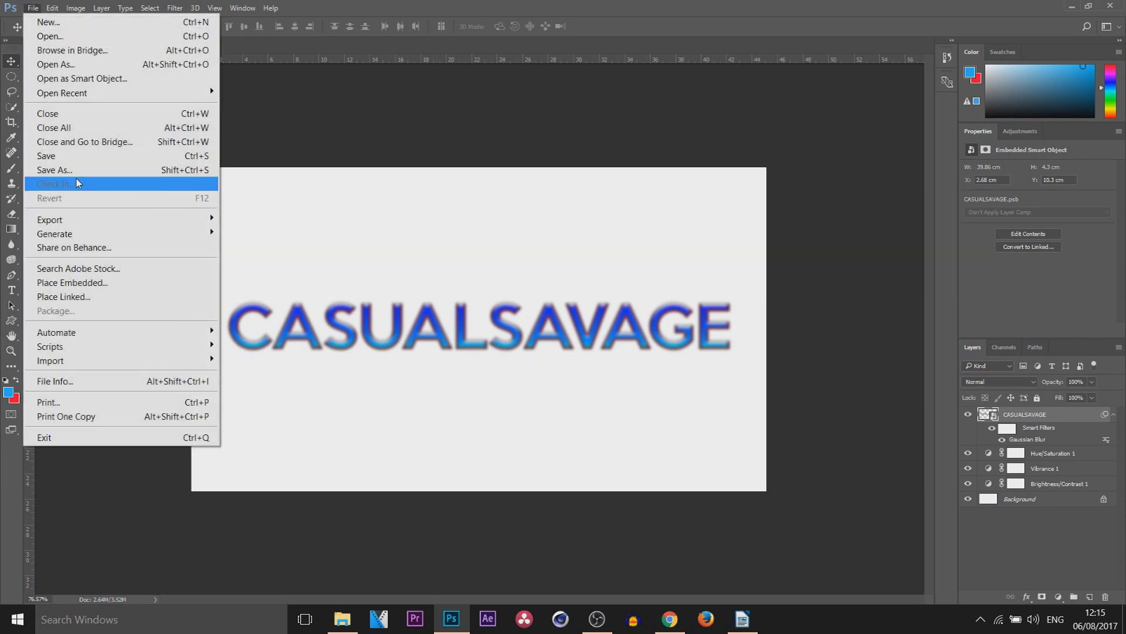
left_click(69, 170)
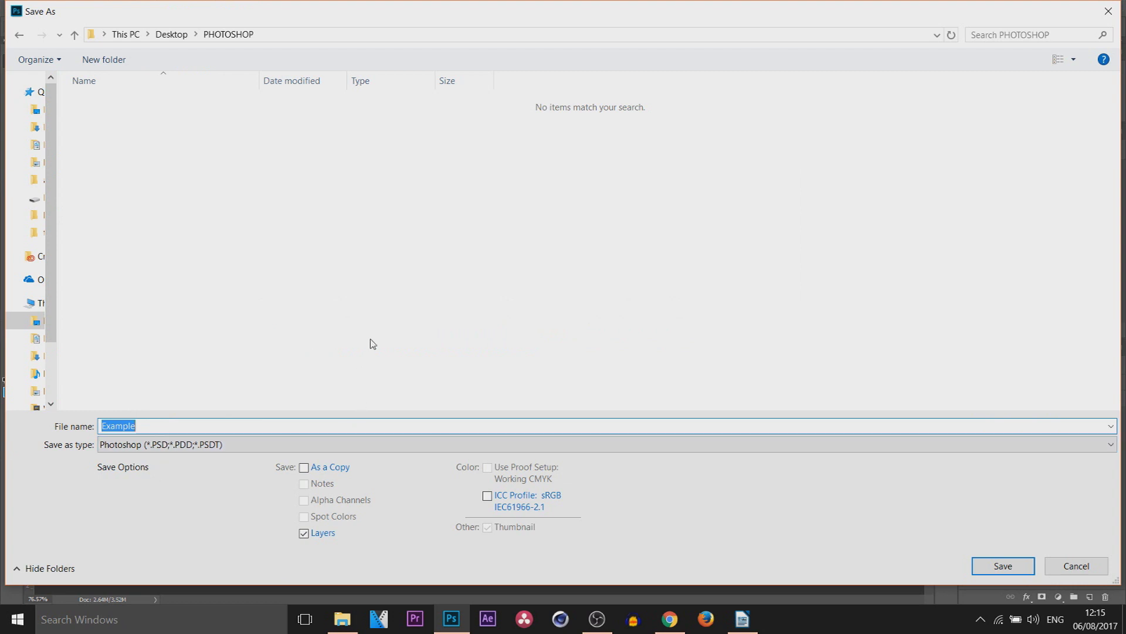
key("Return")
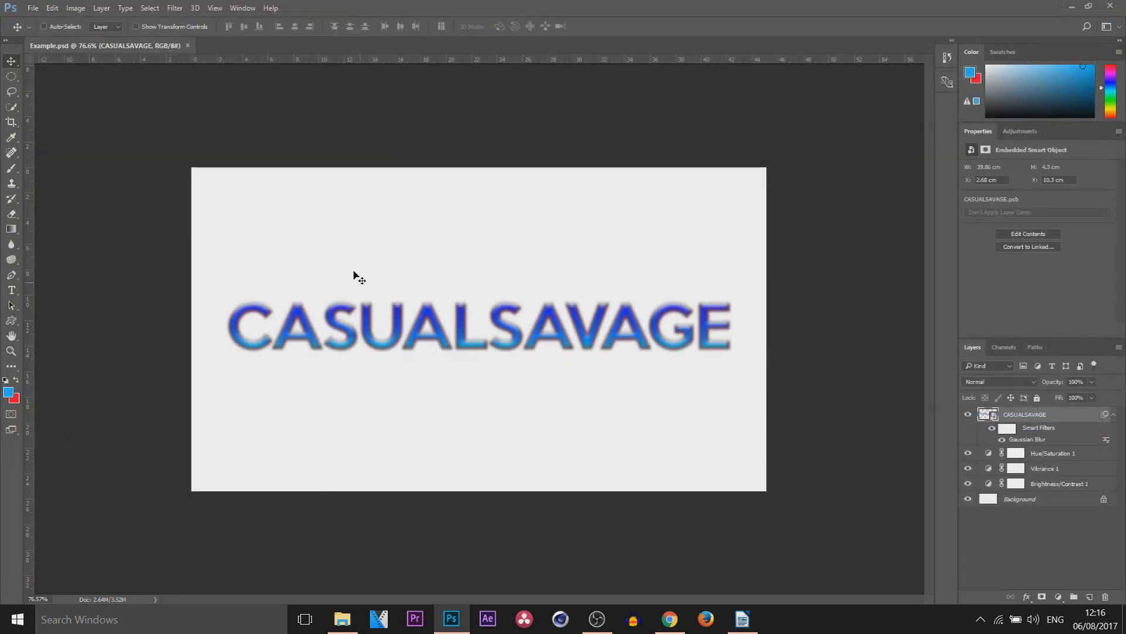
- Save a JPEG copy named Example in the PHOTOSHOP folder with Maximum quality 12 and the Baseline ("Standard") format
left_click(33, 7)
left_click(69, 170)
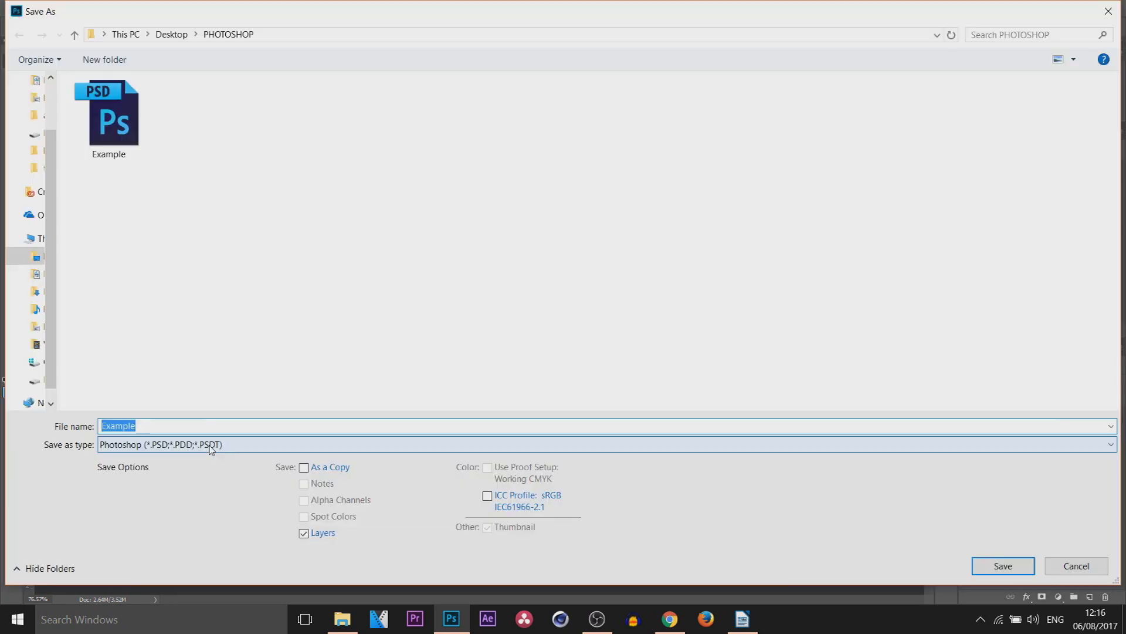
left_click(211, 449)
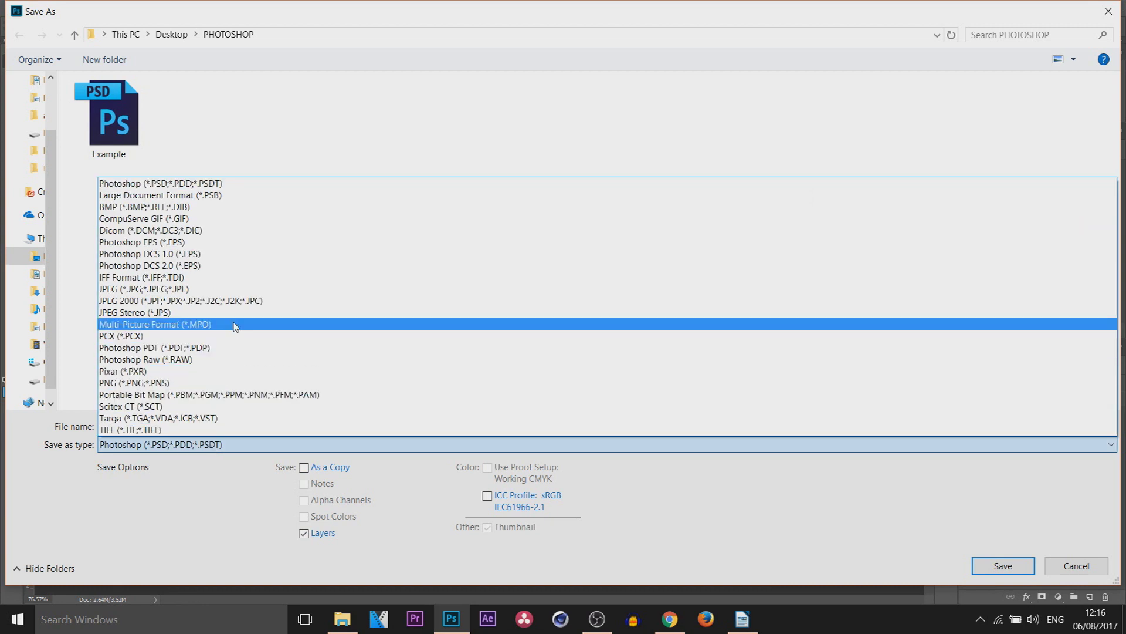
left_click(259, 288)
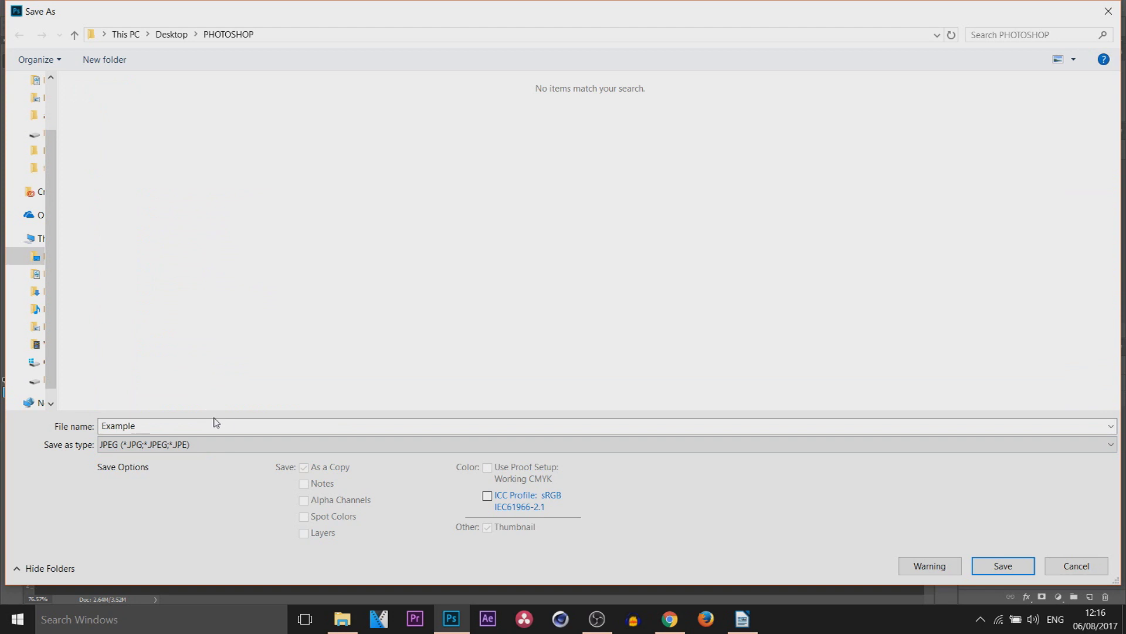
left_click(1003, 565)
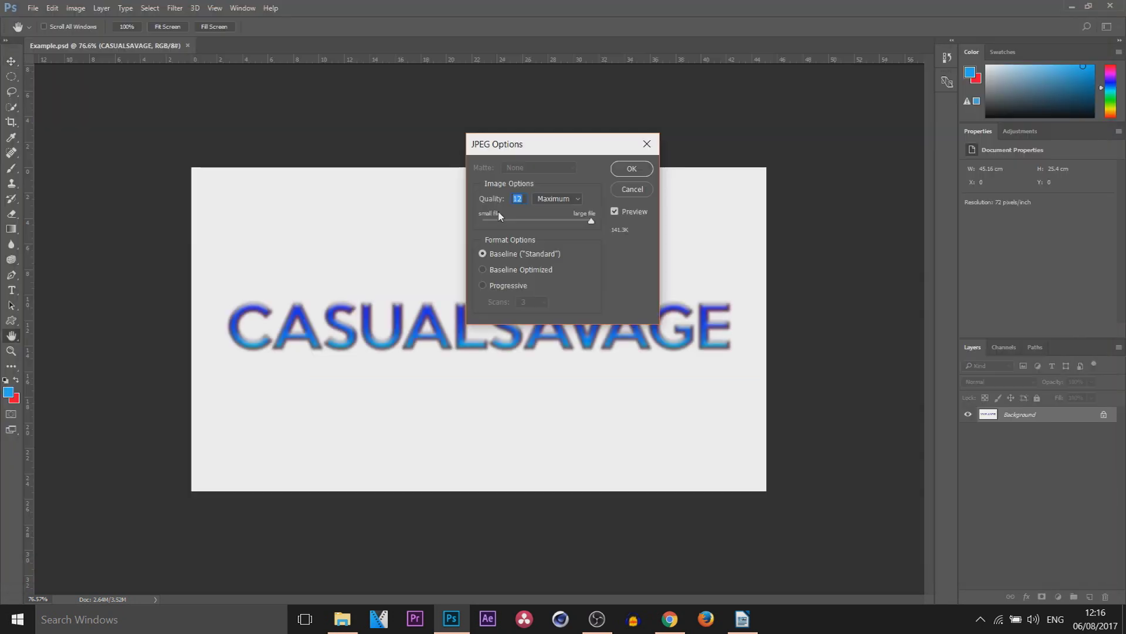
left_click(631, 169)
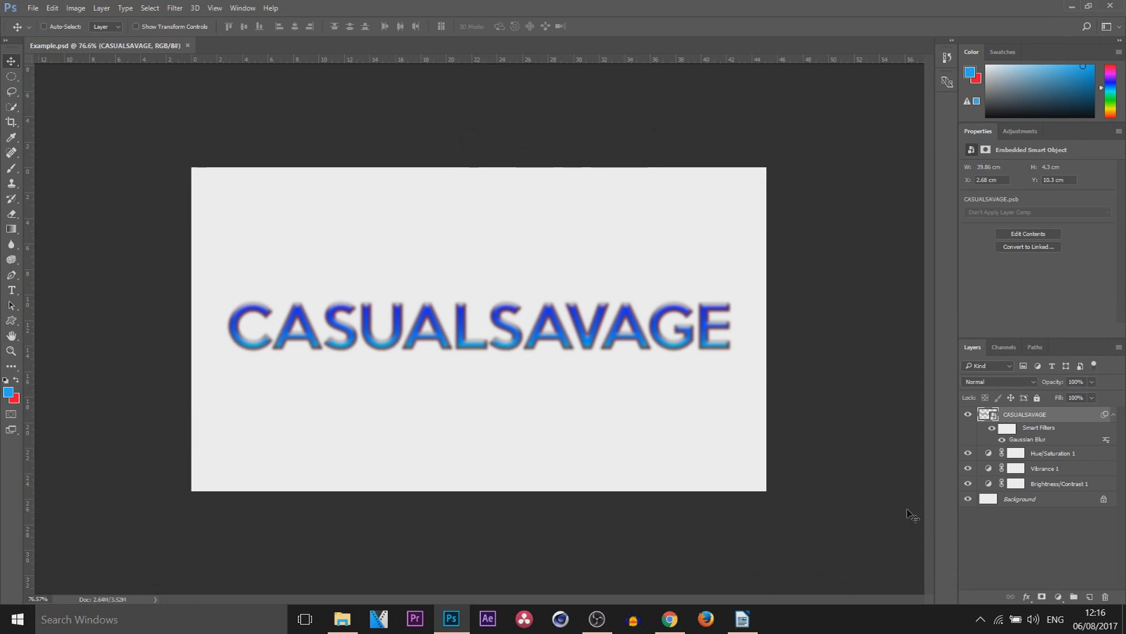
- Unlock and delete the white Background layer so the text sits on transparency
left_click(995, 497)
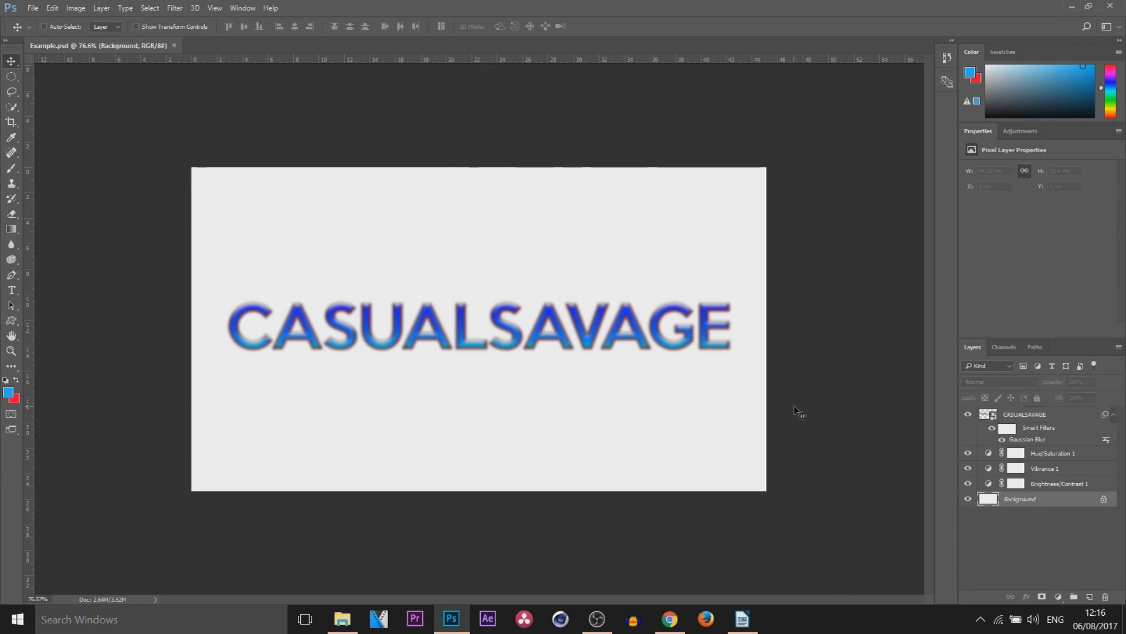
left_click(572, 294)
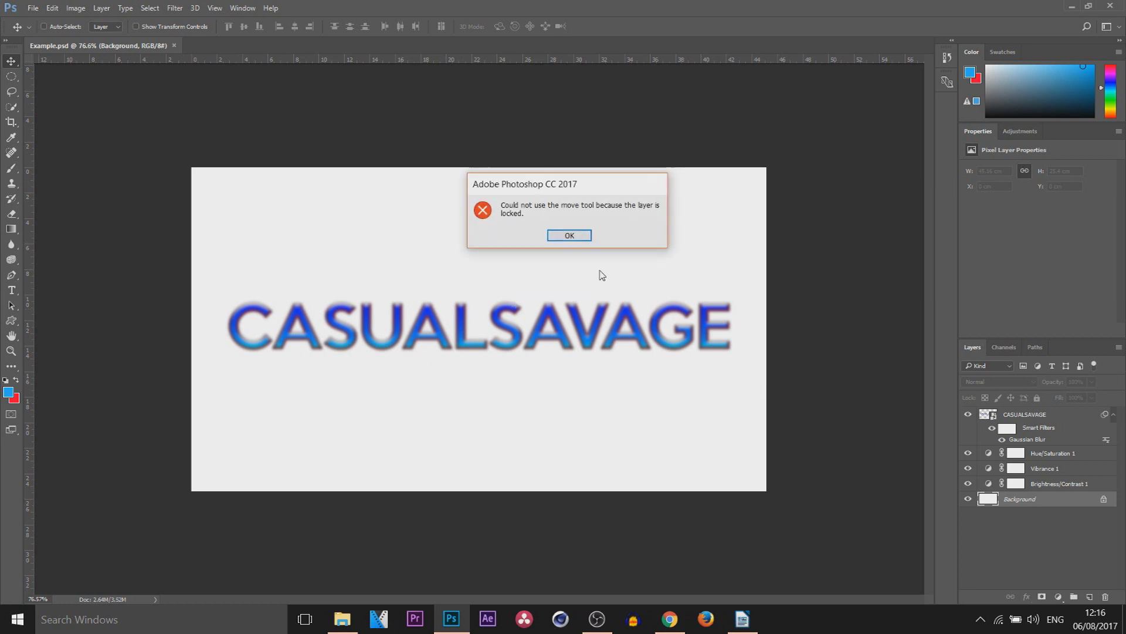
left_click(560, 241)
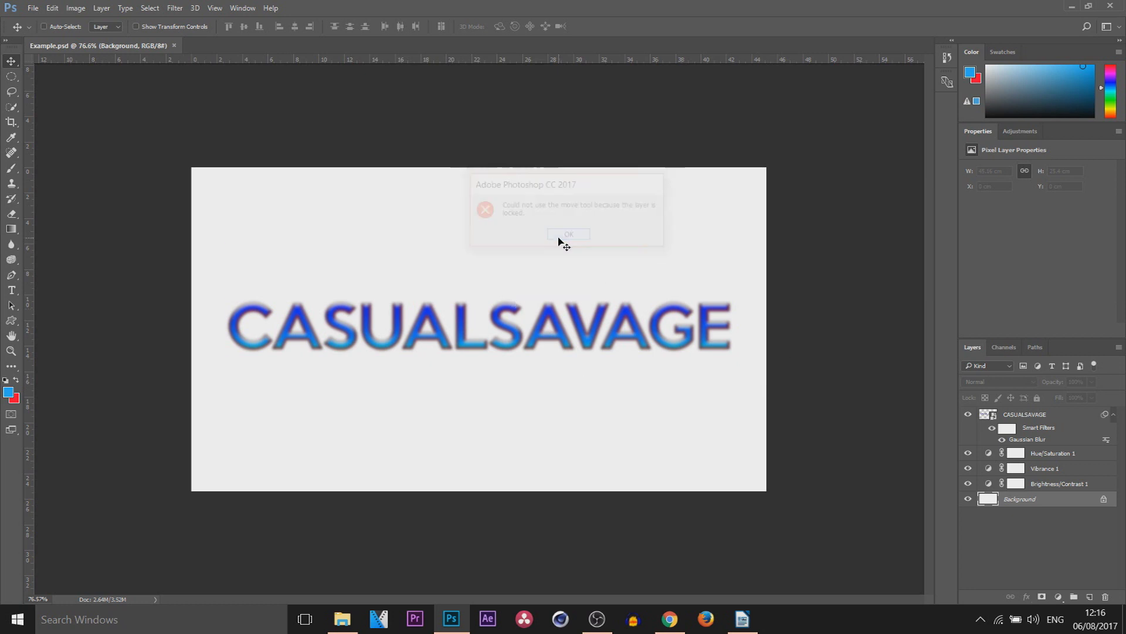
left_click(1103, 502)
left_click_drag(1104, 504, 1105, 604)
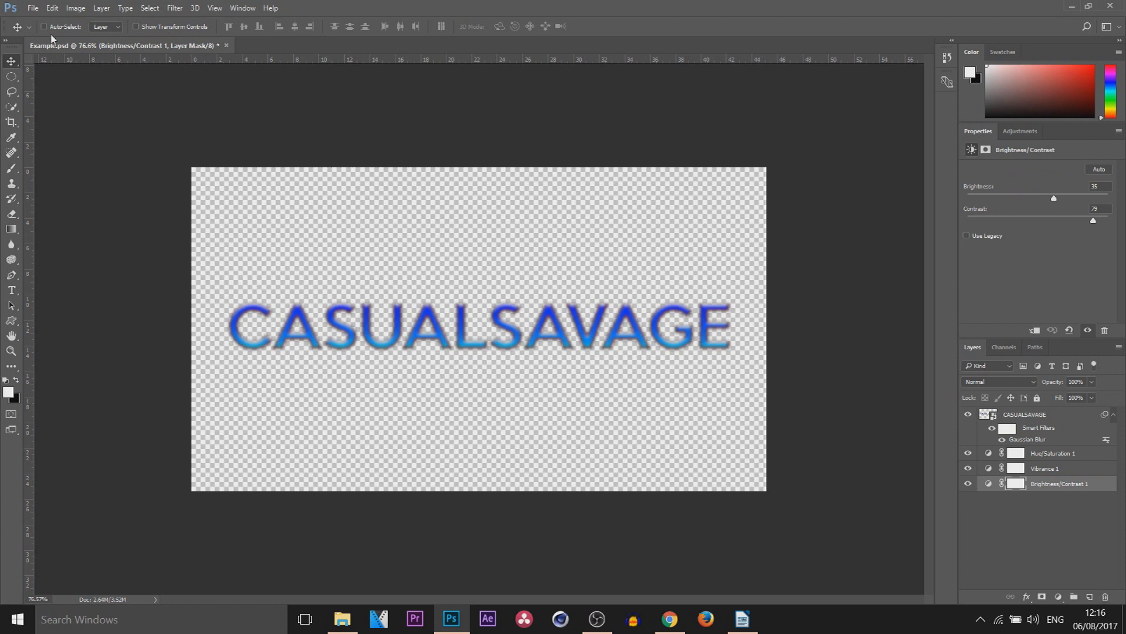
- Save a PNG copy named Example in the PHOTOSHOP folder with Smallest / Slow compression and no interlacing
left_click(33, 7)
left_click(75, 171)
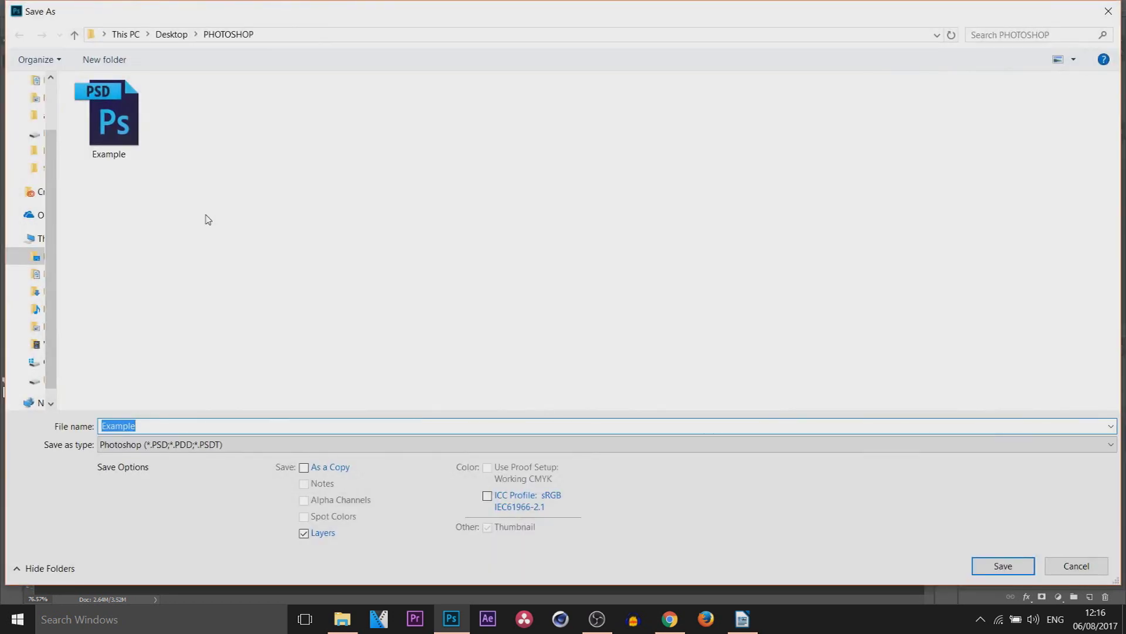
left_click(141, 447)
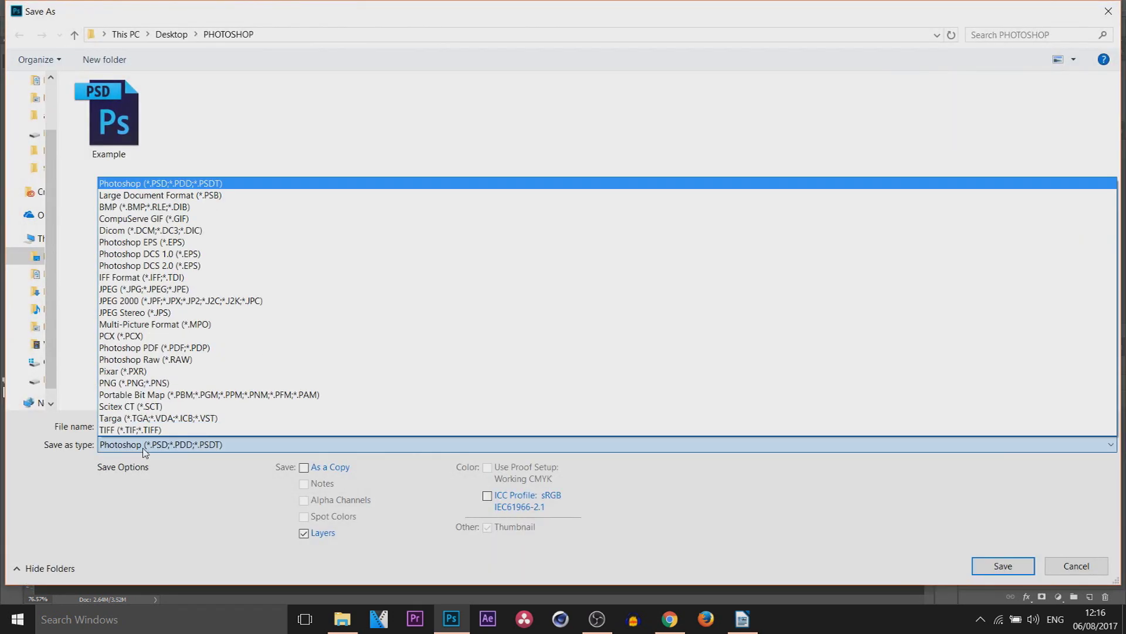
left_click(133, 383)
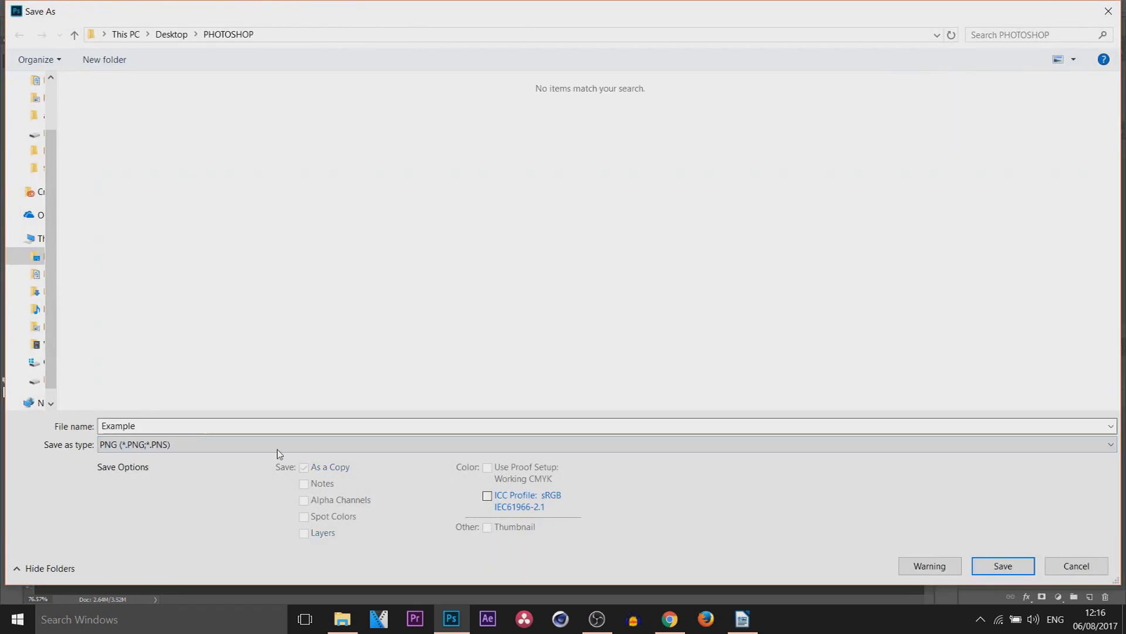
left_click(1001, 567)
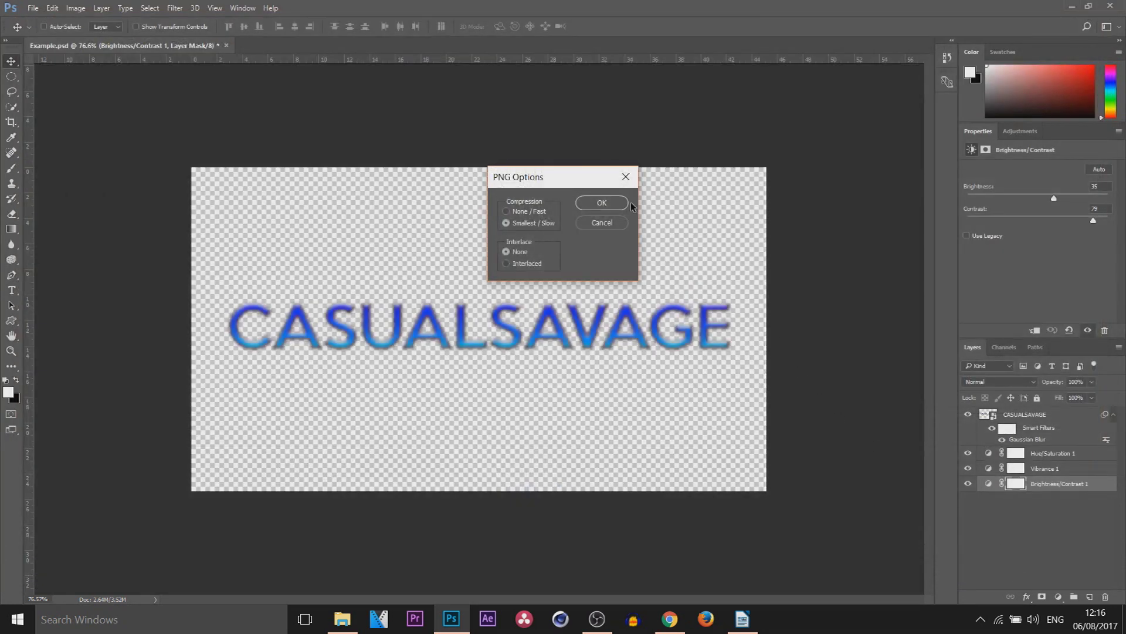
left_click(608, 205)
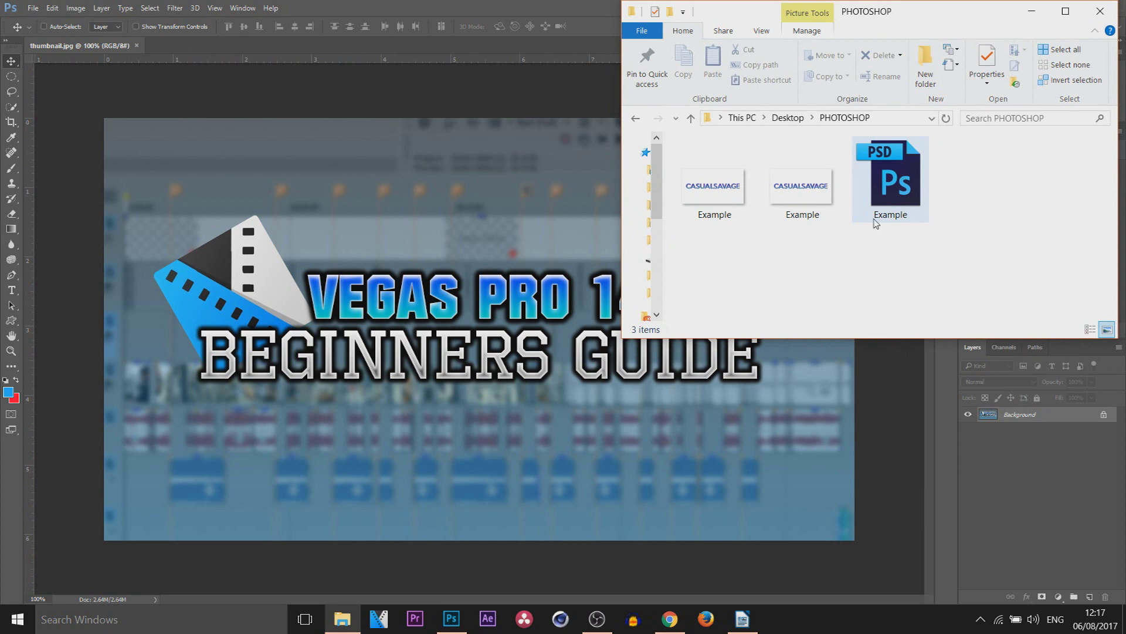
- Switch to File Explorer and select the first exported Example image in the PHOTOSHOP folder
left_click(712, 220)
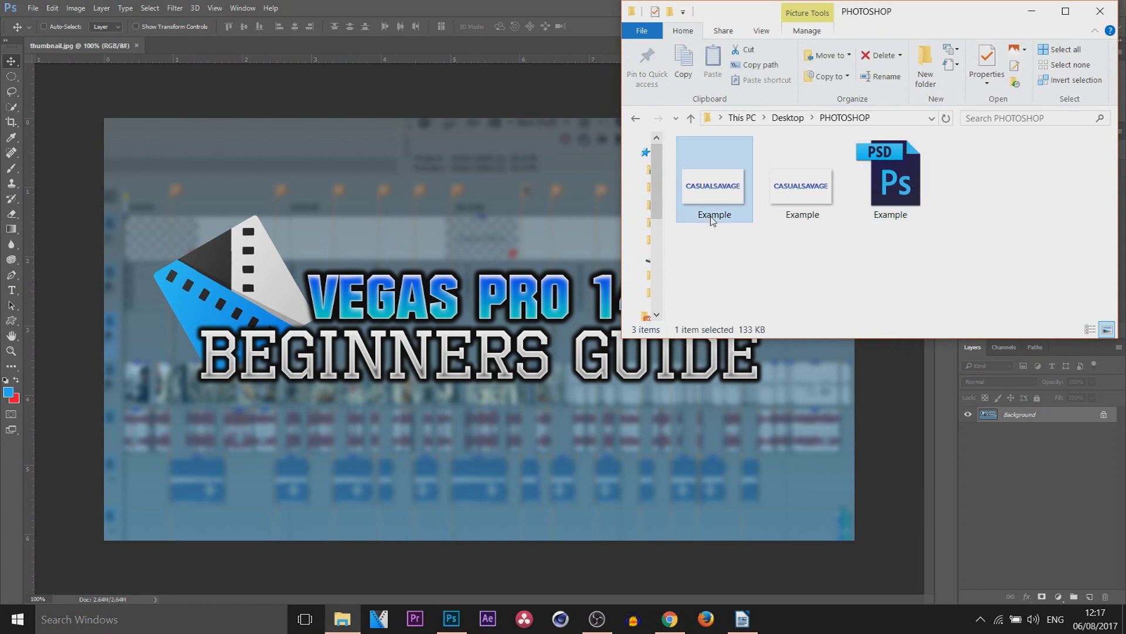